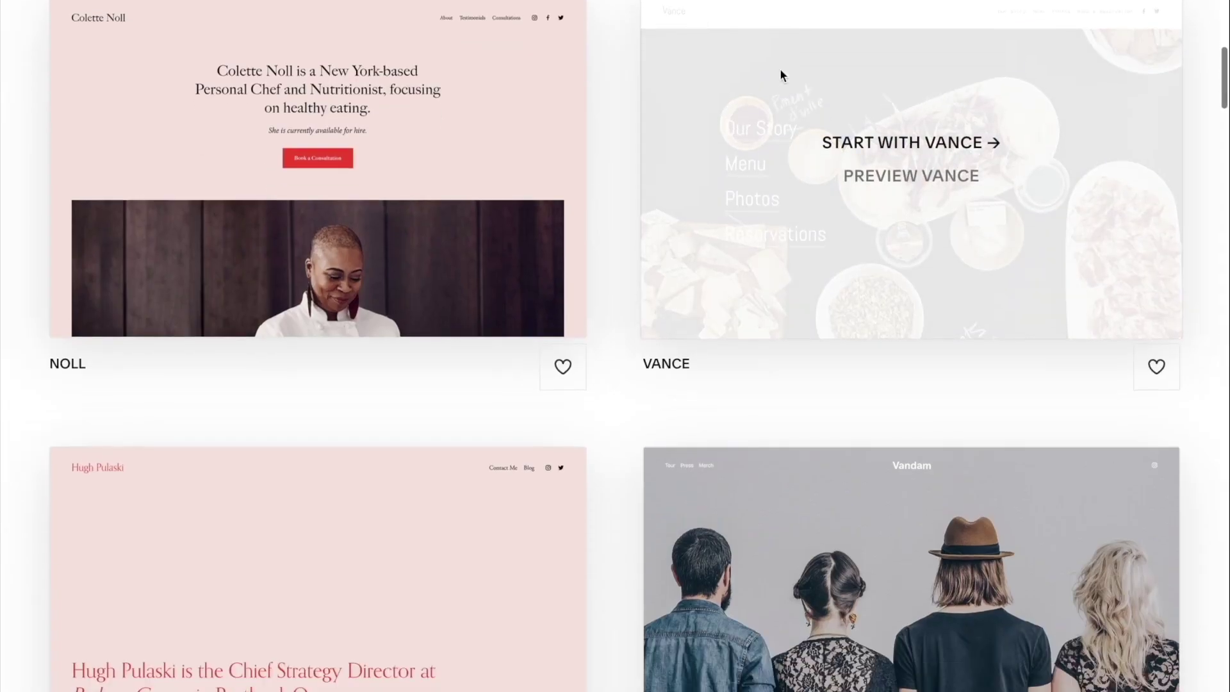
Scroll through the Popular Designs template grid
scroll(780, 70, "down", 2)
scroll(944, 302, "down", 2)
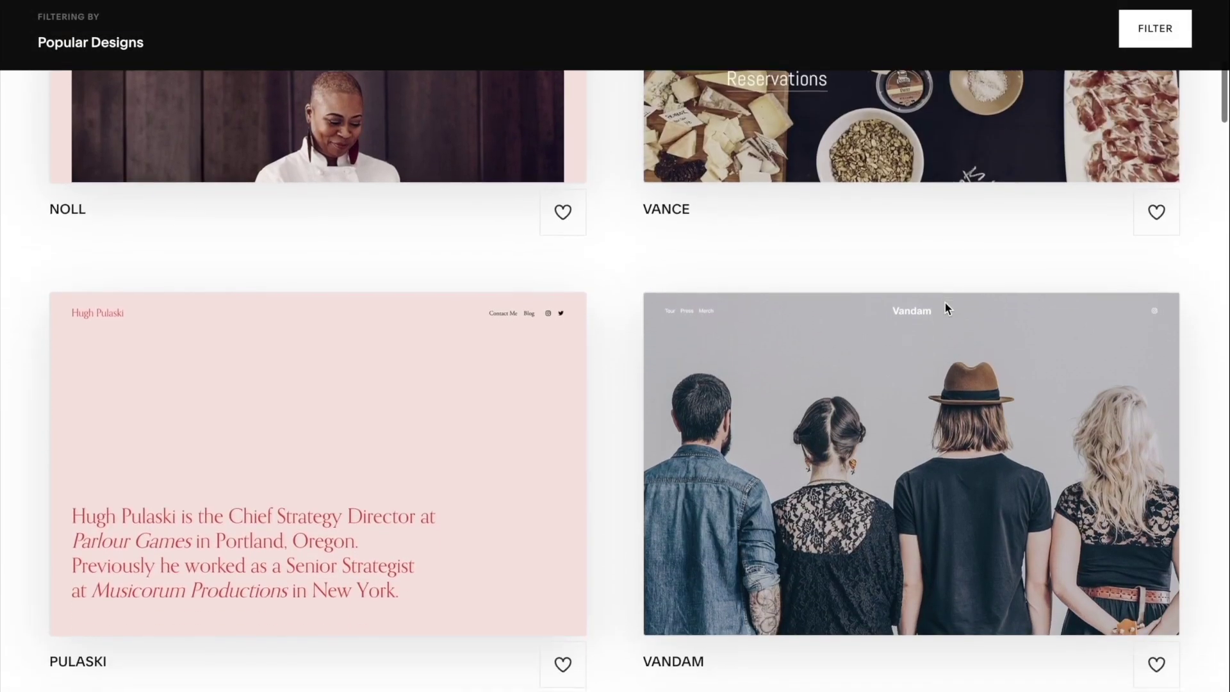
scroll(944, 308, "down", 5)
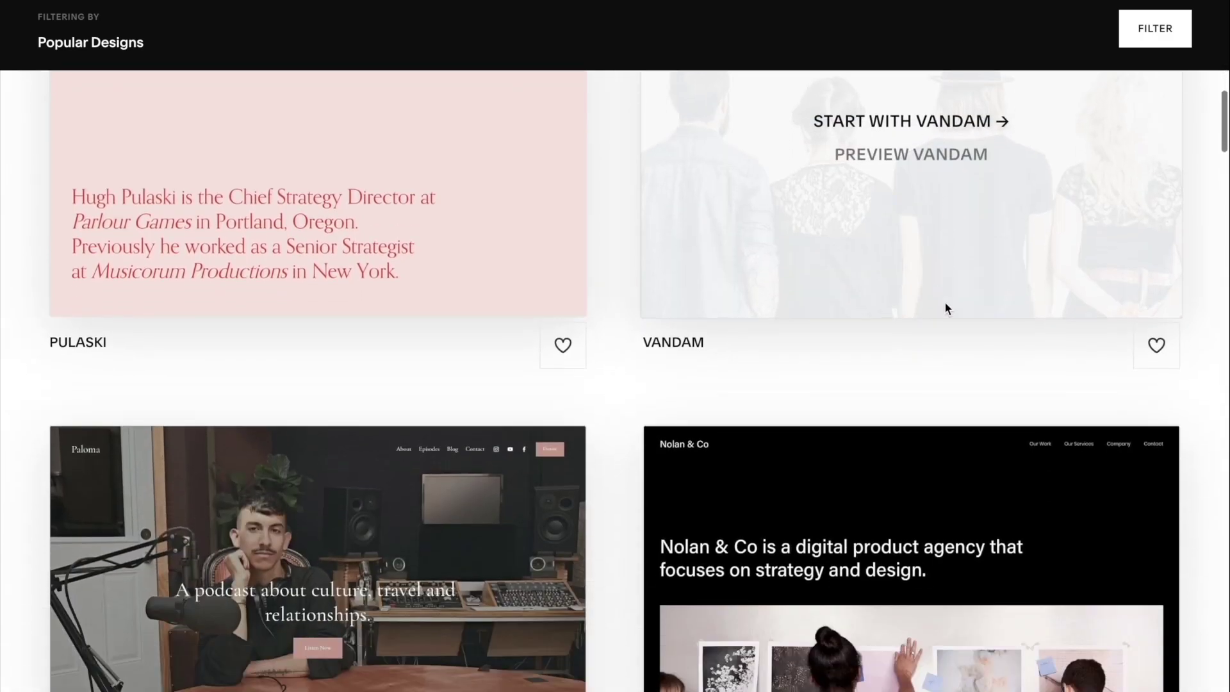
scroll(944, 308, "down", 2)
scroll(719, 303, "down", 2)
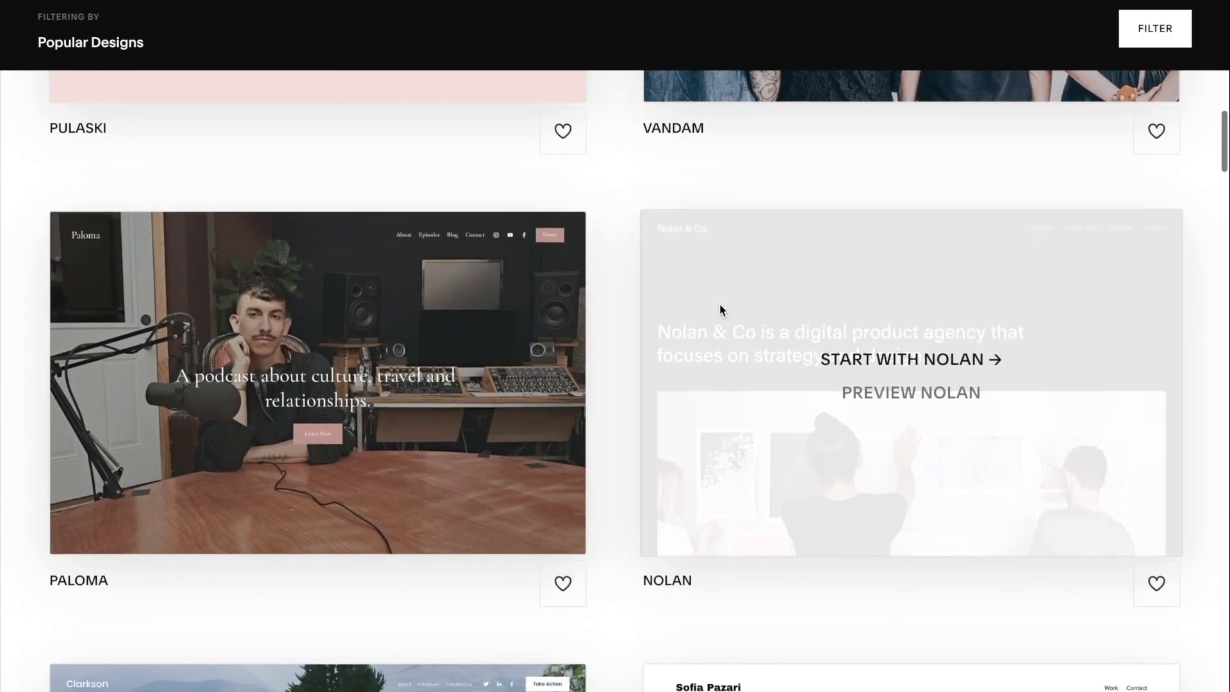
scroll(1111, 156, "down", 1)
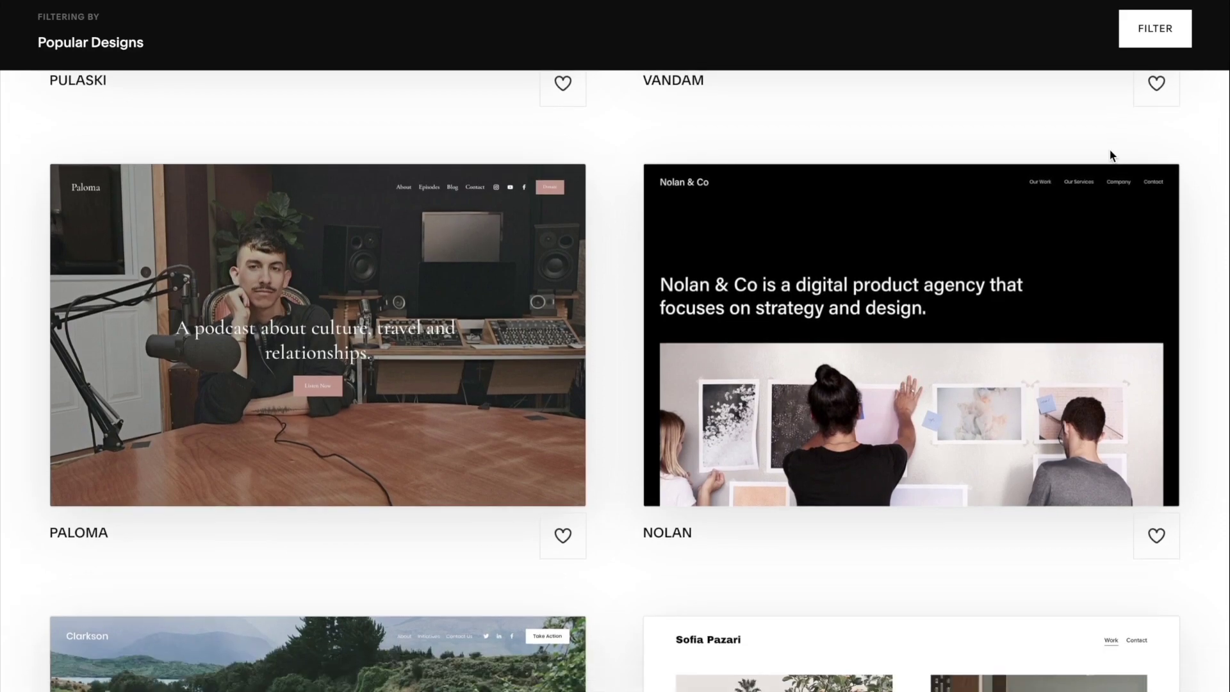
scroll(1111, 155, "down", 3)
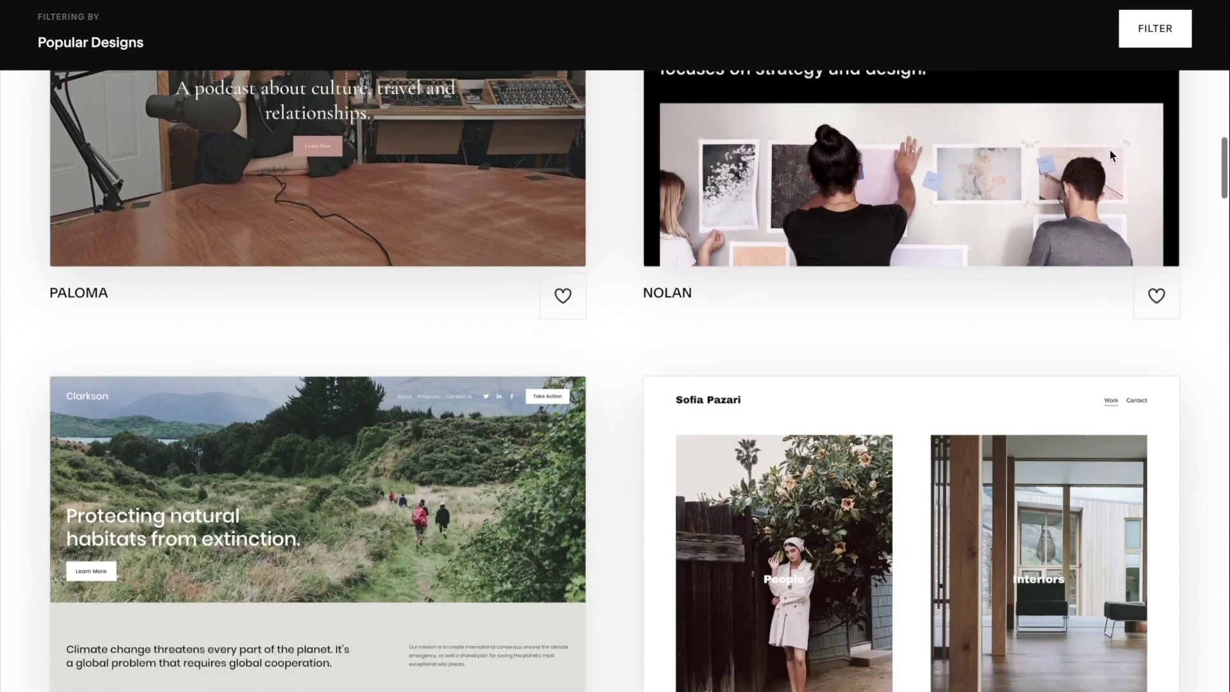
Open the Teresa & Dario wedding template preview and scroll through it
left_click(1111, 156)
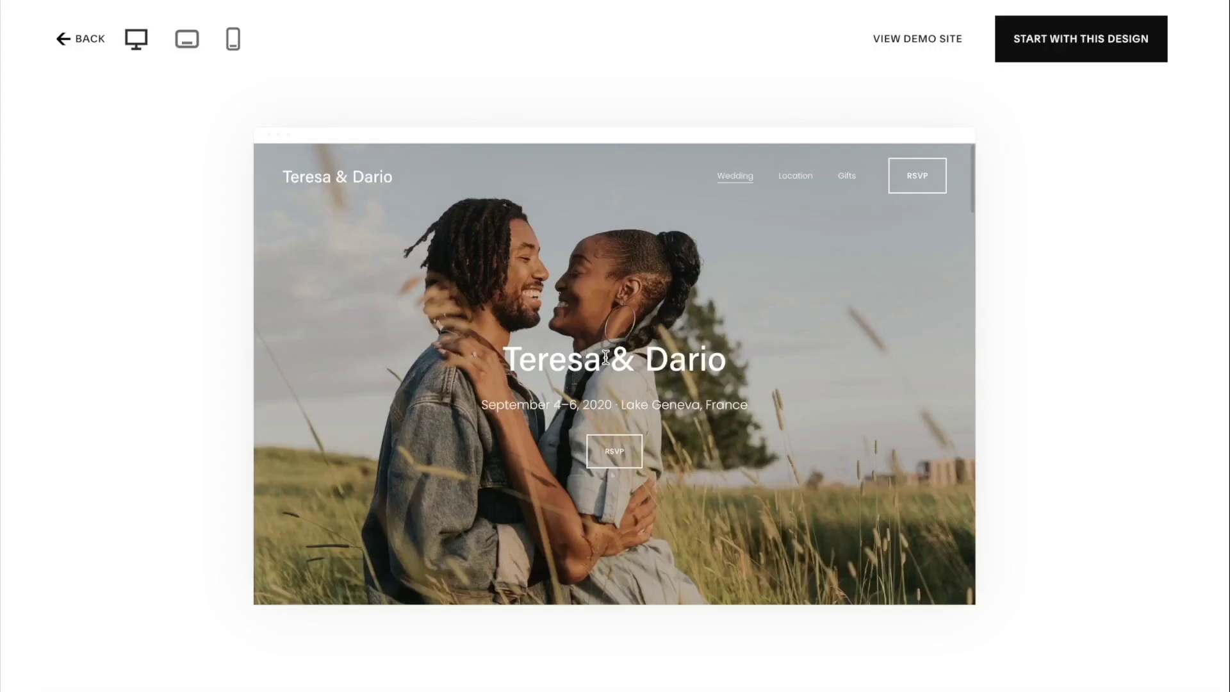
scroll(604, 356, "down", 1)
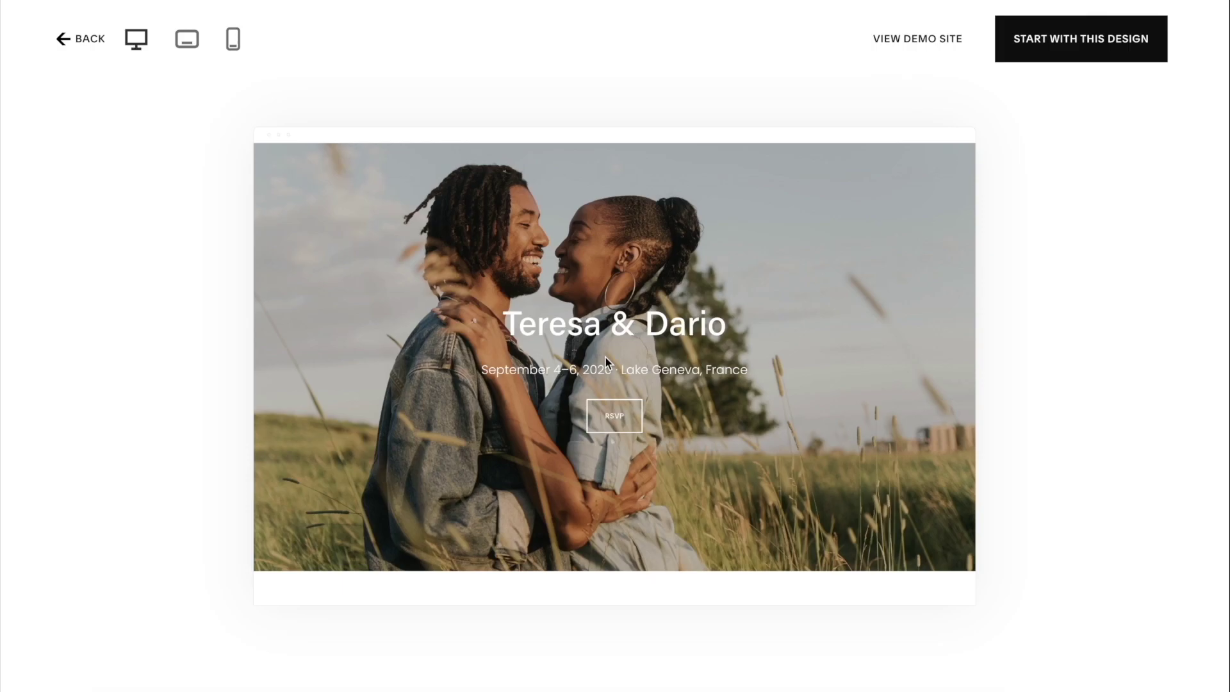
scroll(606, 357, "down", 5)
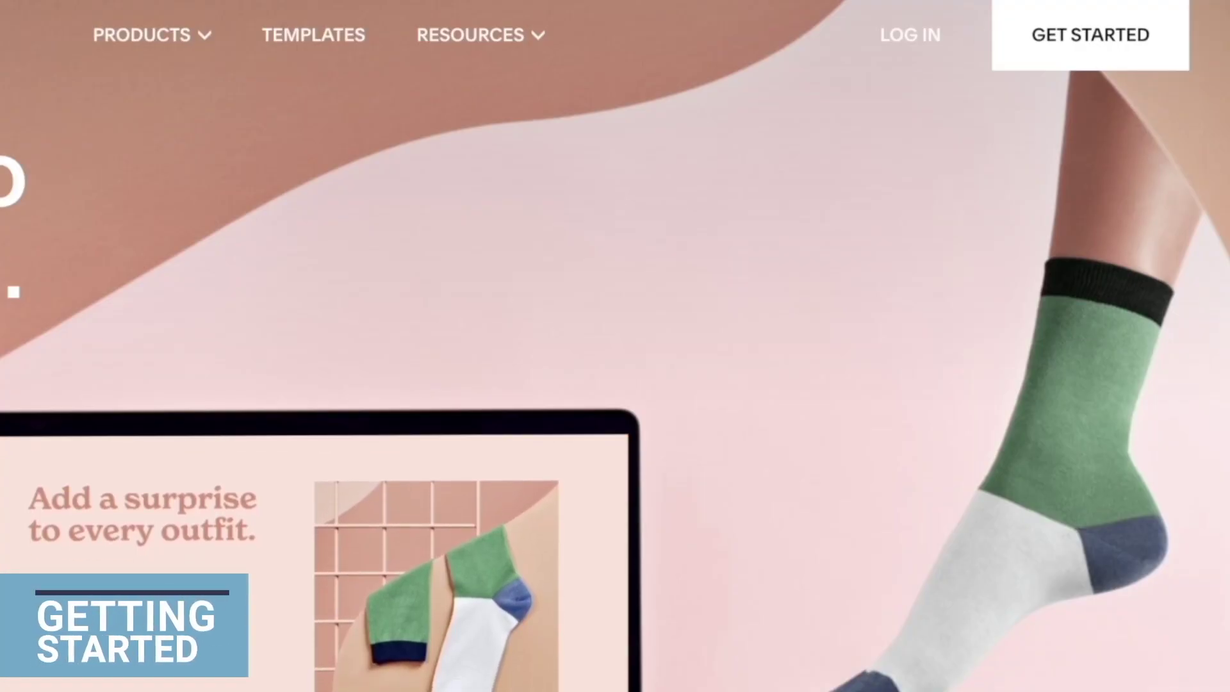
Filter the template gallery to the Portfolio type, listing Nolan, Pazari, Beaumont and Utica
left_click(1076, 39)
scroll(594, 256, "down", 4)
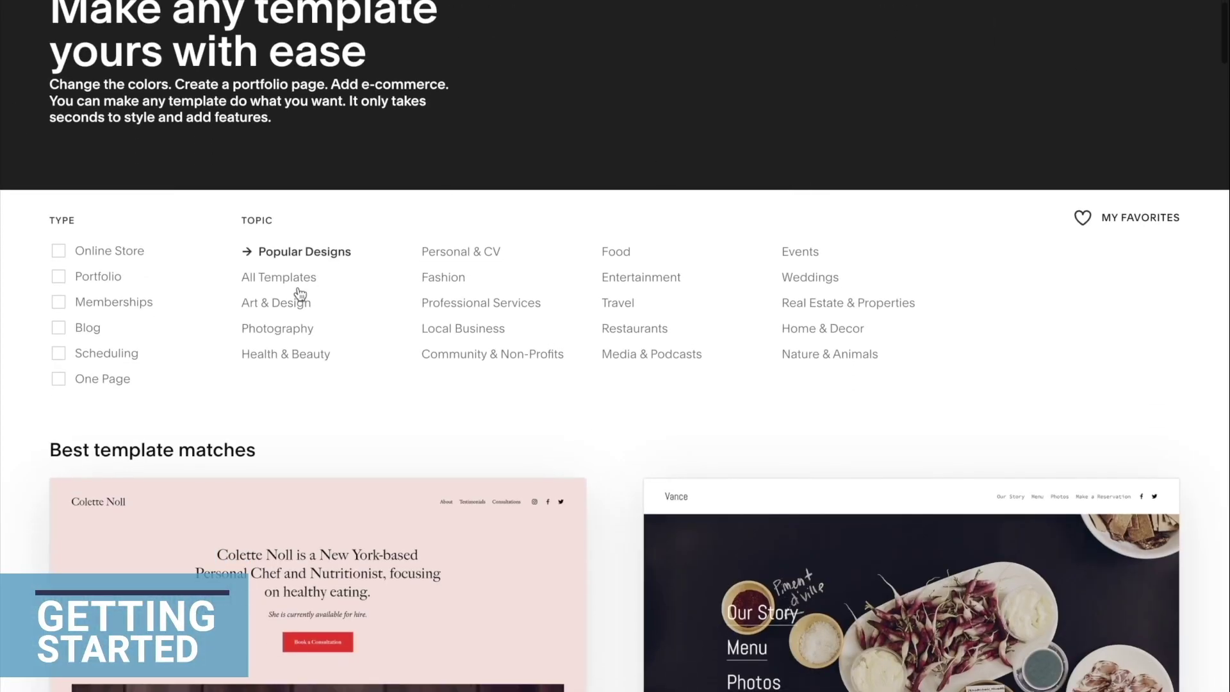
scroll(325, 393, "down", 1)
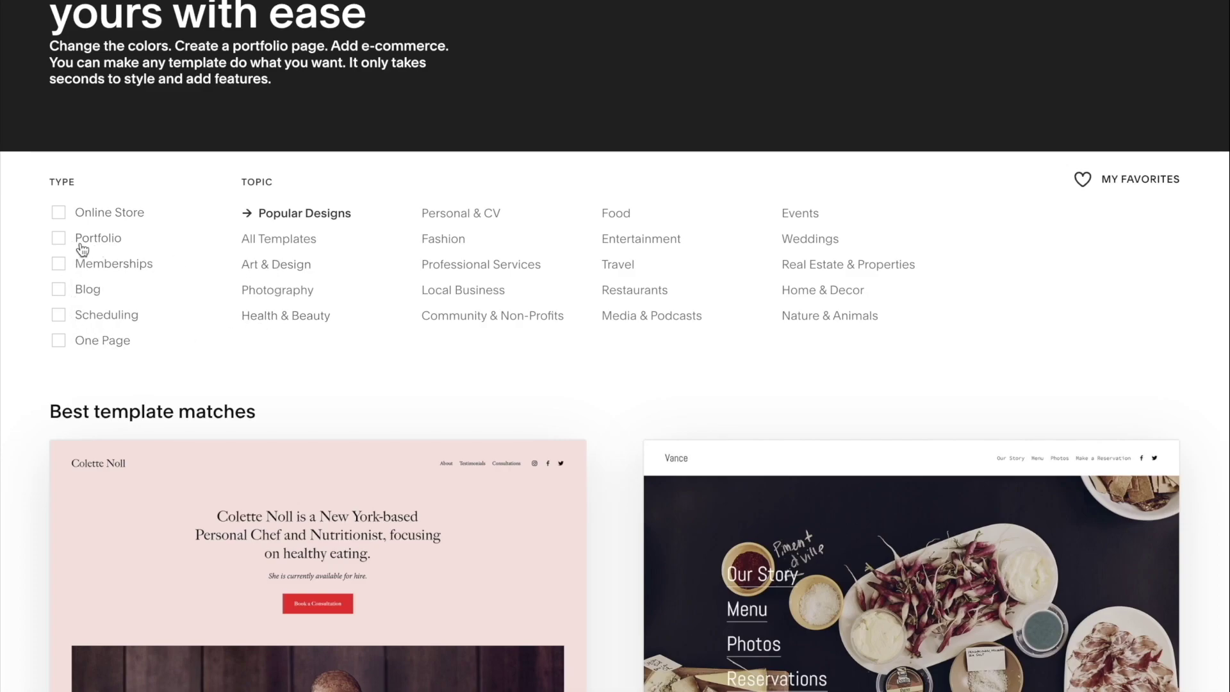
left_click(59, 239)
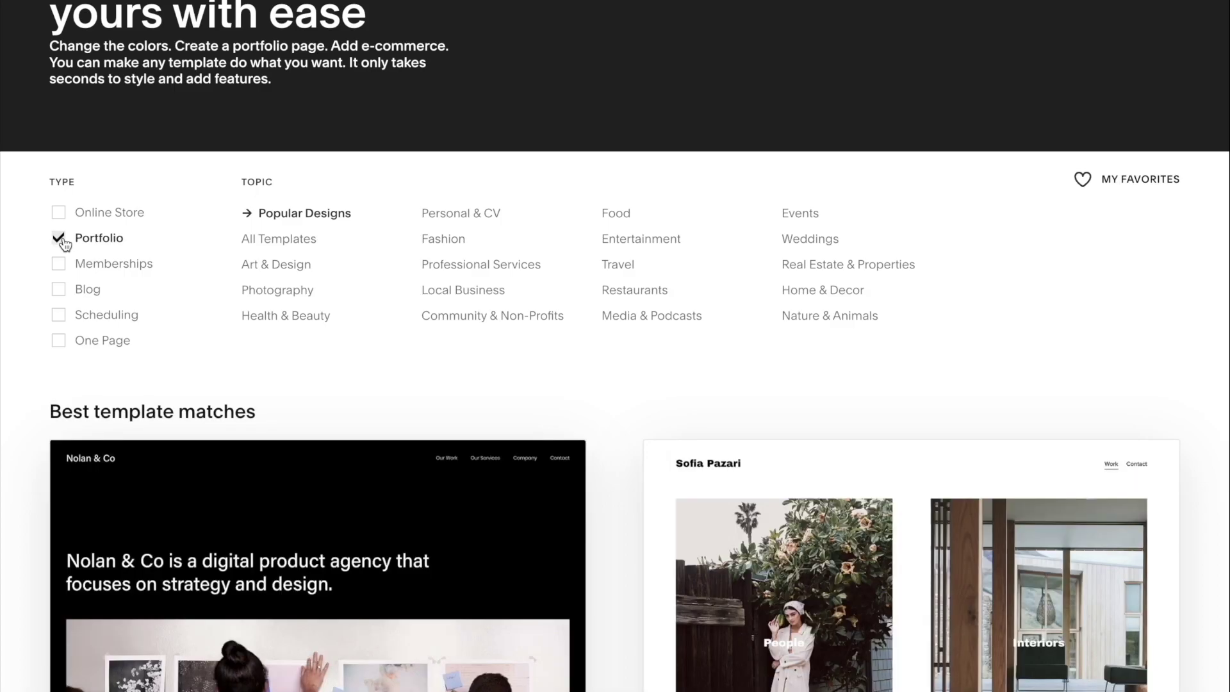
scroll(27, 349, "down", 4)
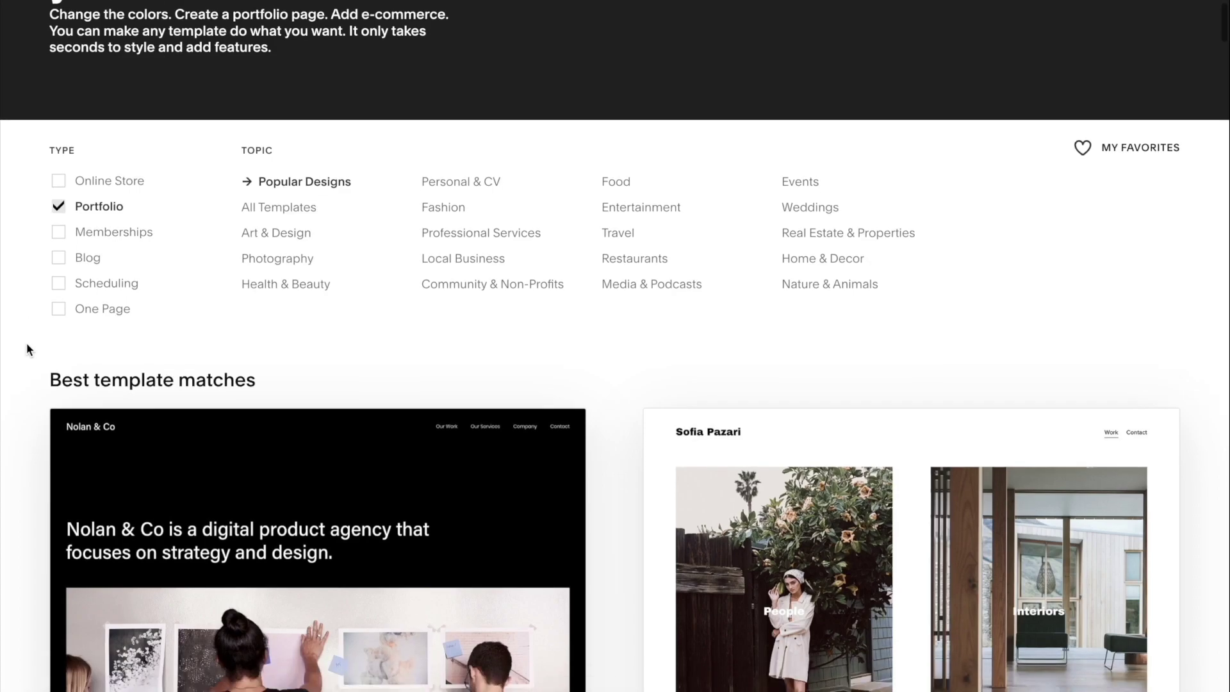
scroll(26, 349, "down", 6)
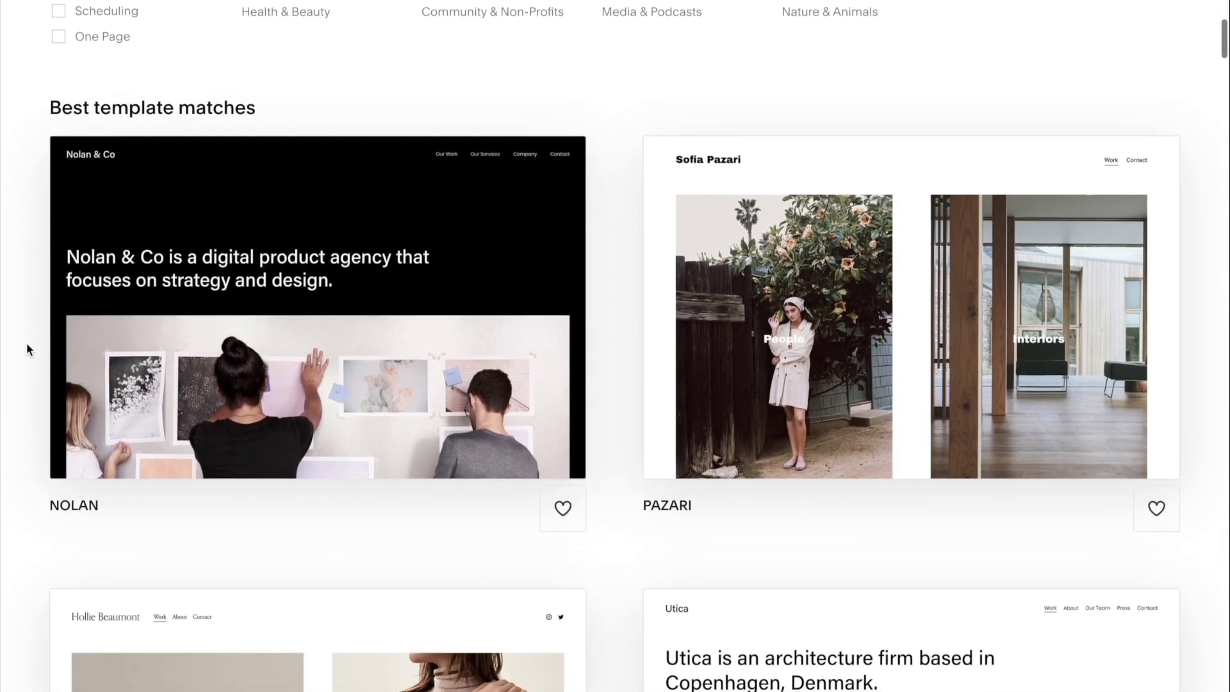
scroll(27, 349, "down", 2)
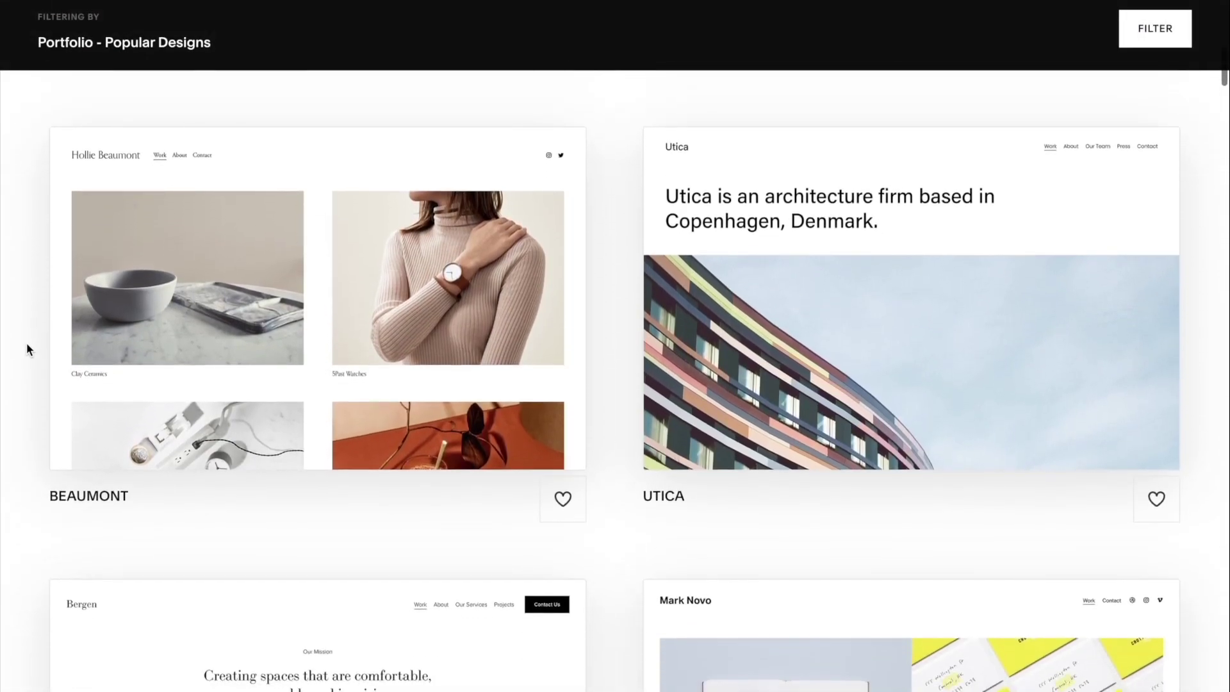
Preview the Beaumont template's demo site on desktop and scroll through it
mouse_move(280, 308)
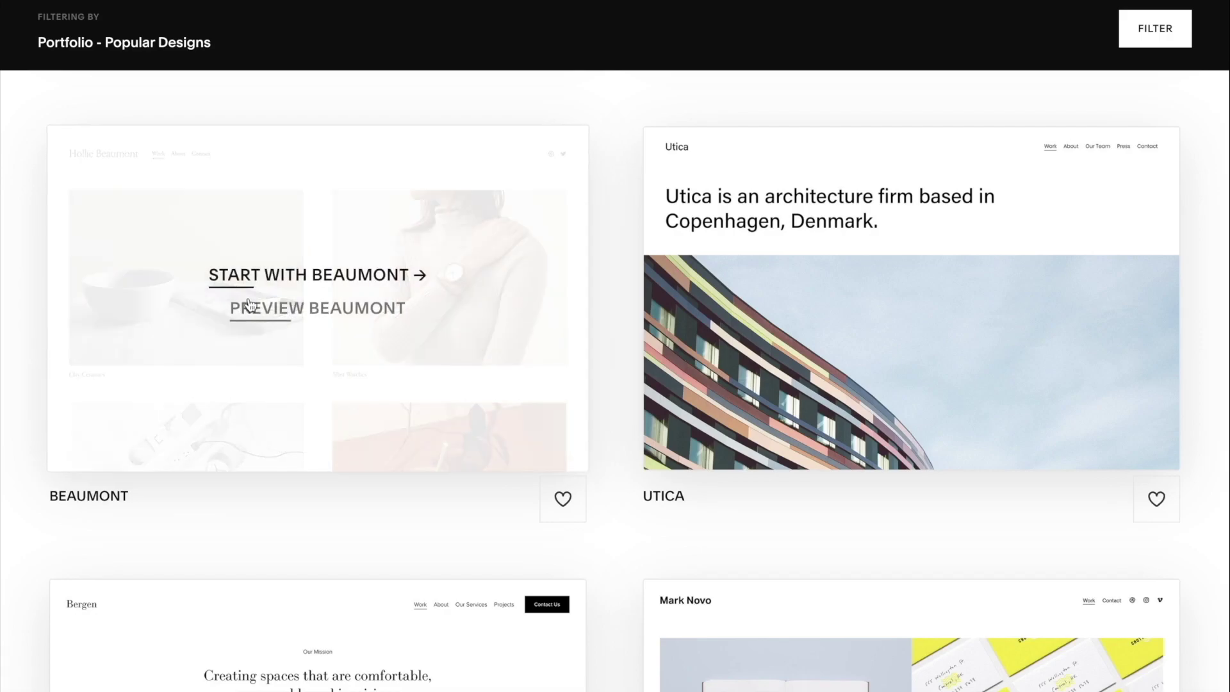
left_click(280, 308)
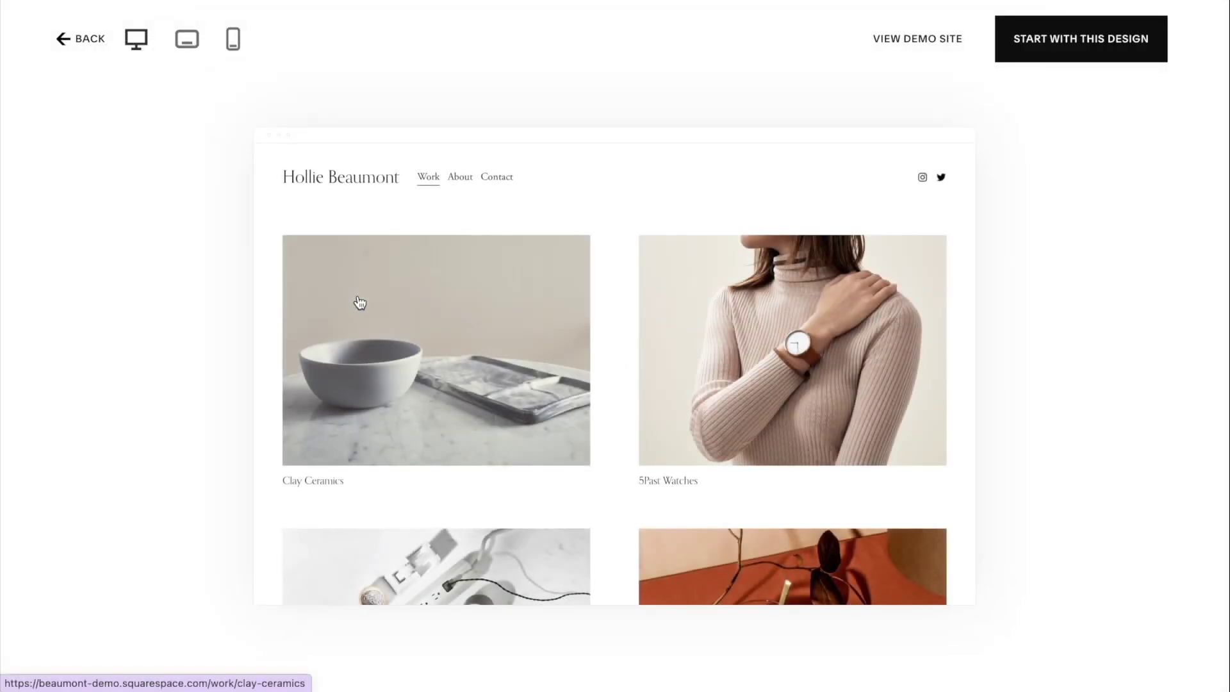
scroll(359, 301, "down", 1)
scroll(359, 302, "down", 2)
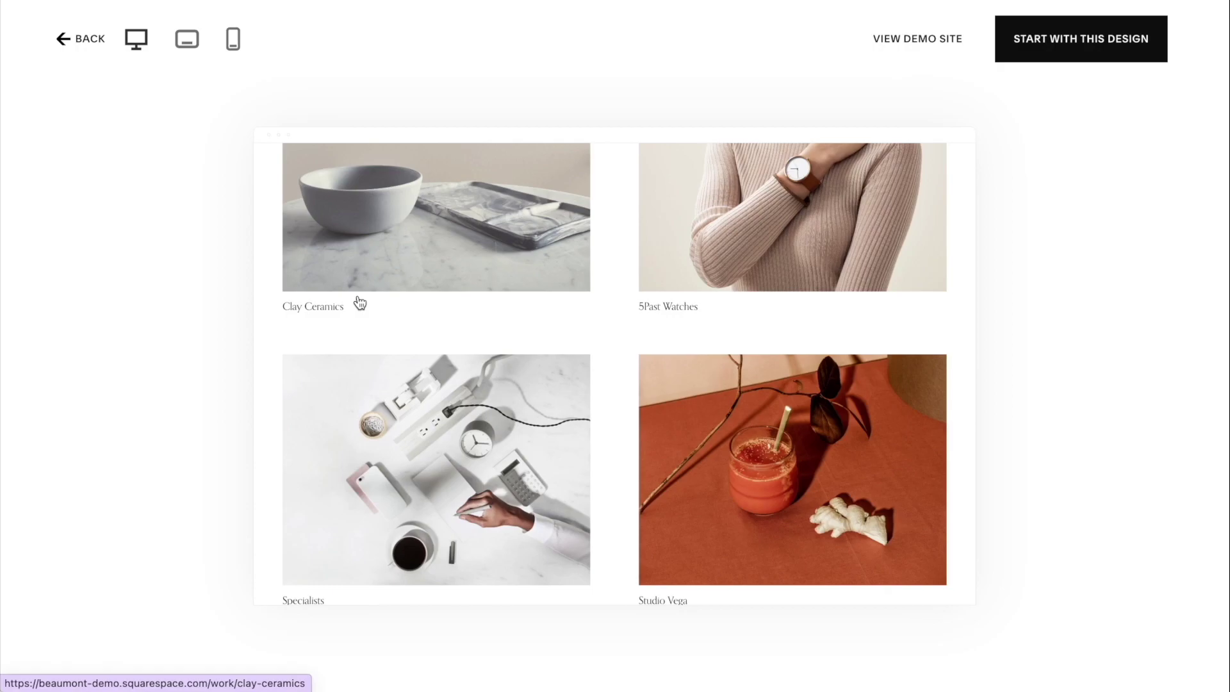
scroll(360, 302, "down", 5)
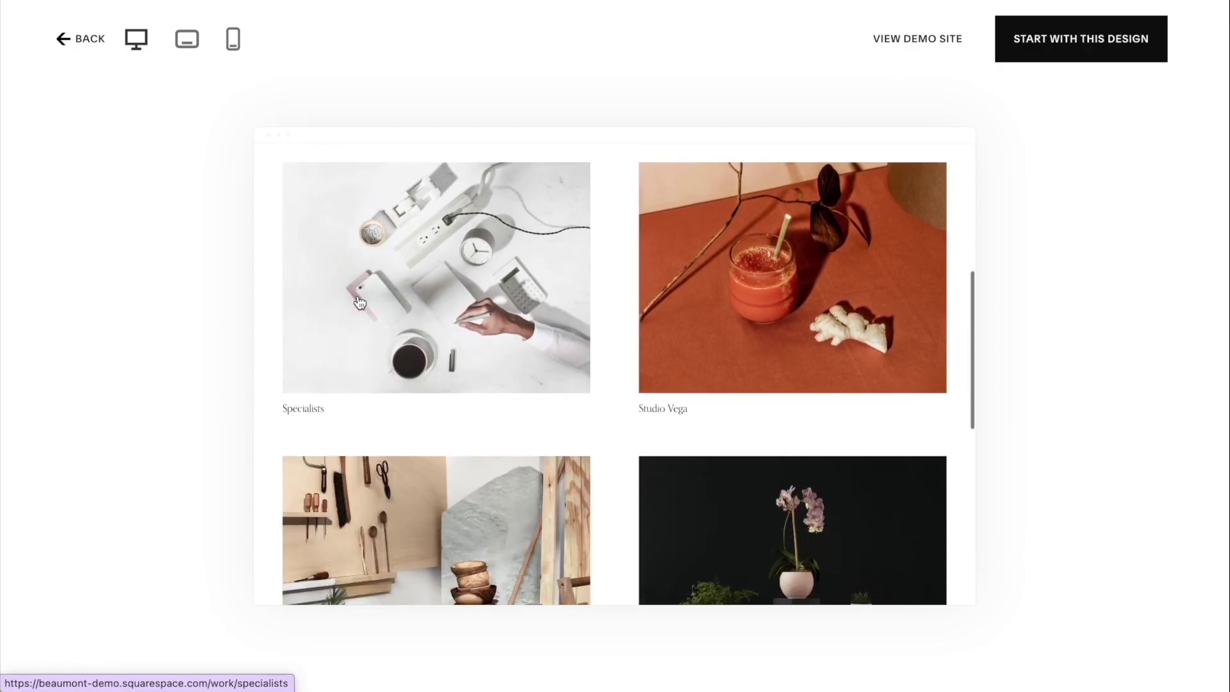
scroll(359, 302, "down", 3)
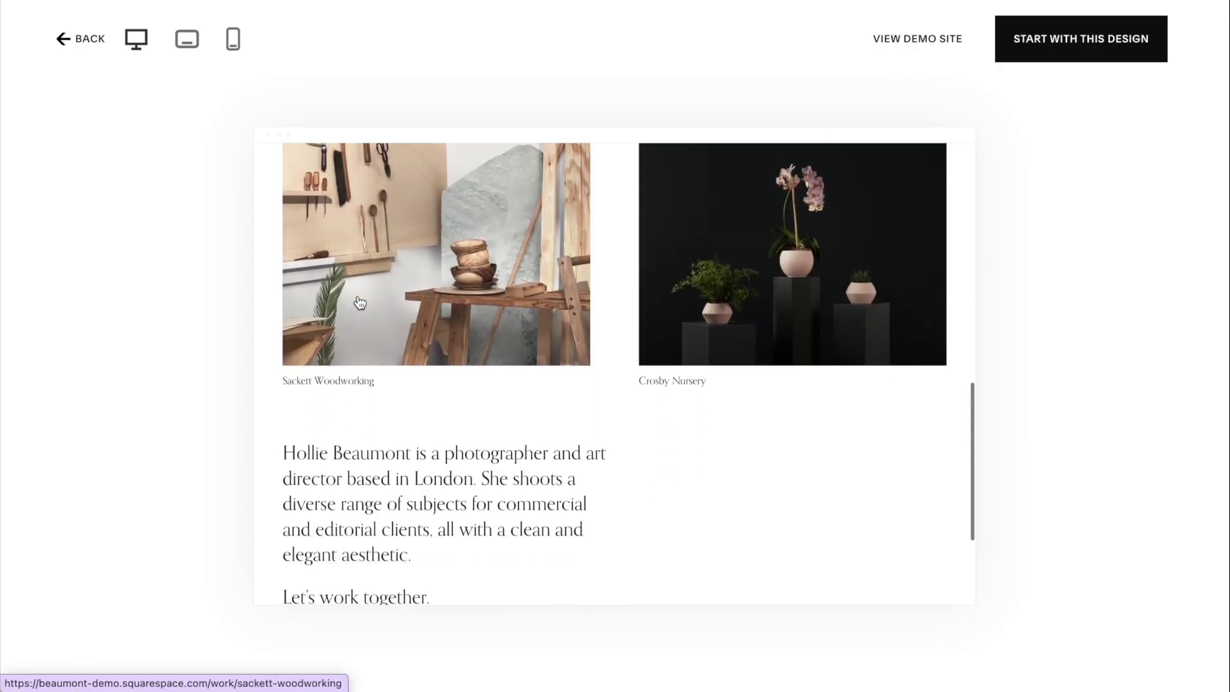
Switch the Beaumont preview to phone view and check the mobile layout
left_click(237, 40)
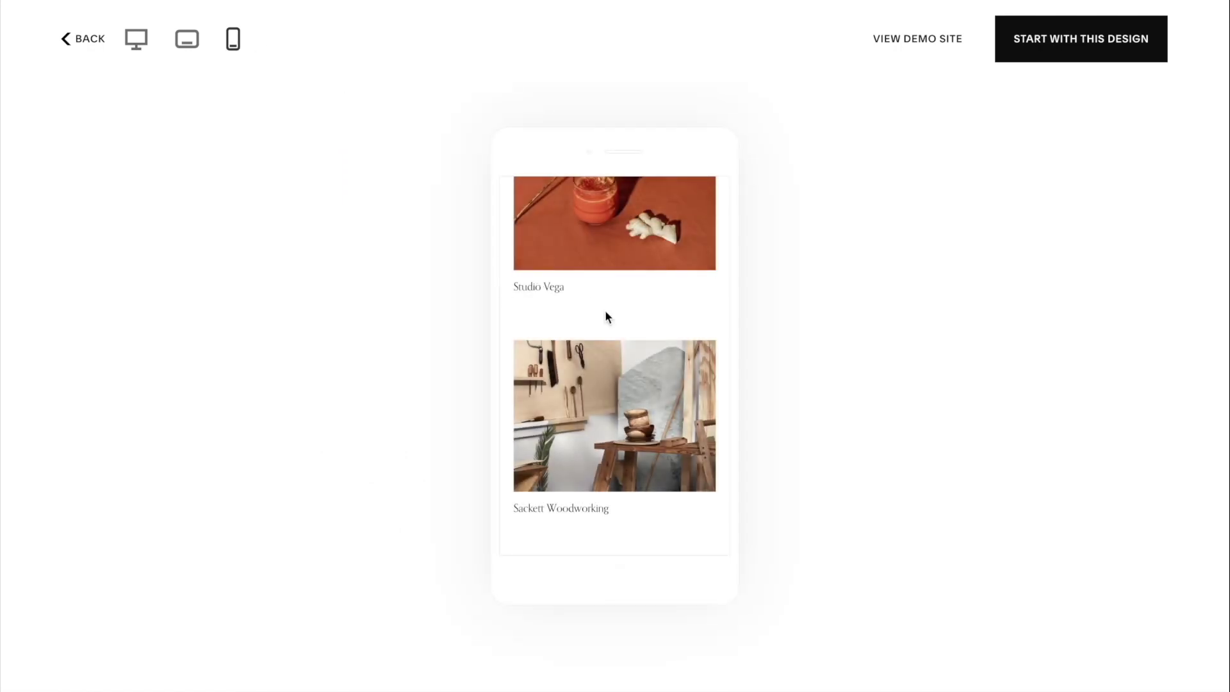
scroll(606, 313, "up", 5)
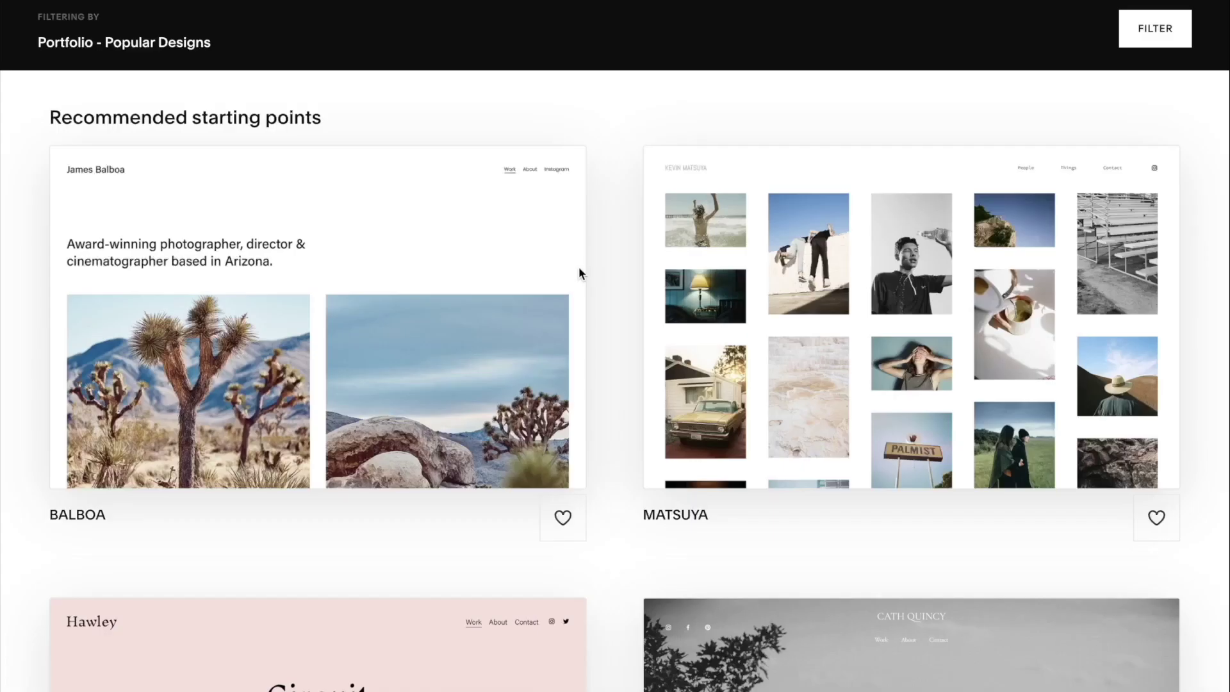
mouse_move(451, 324)
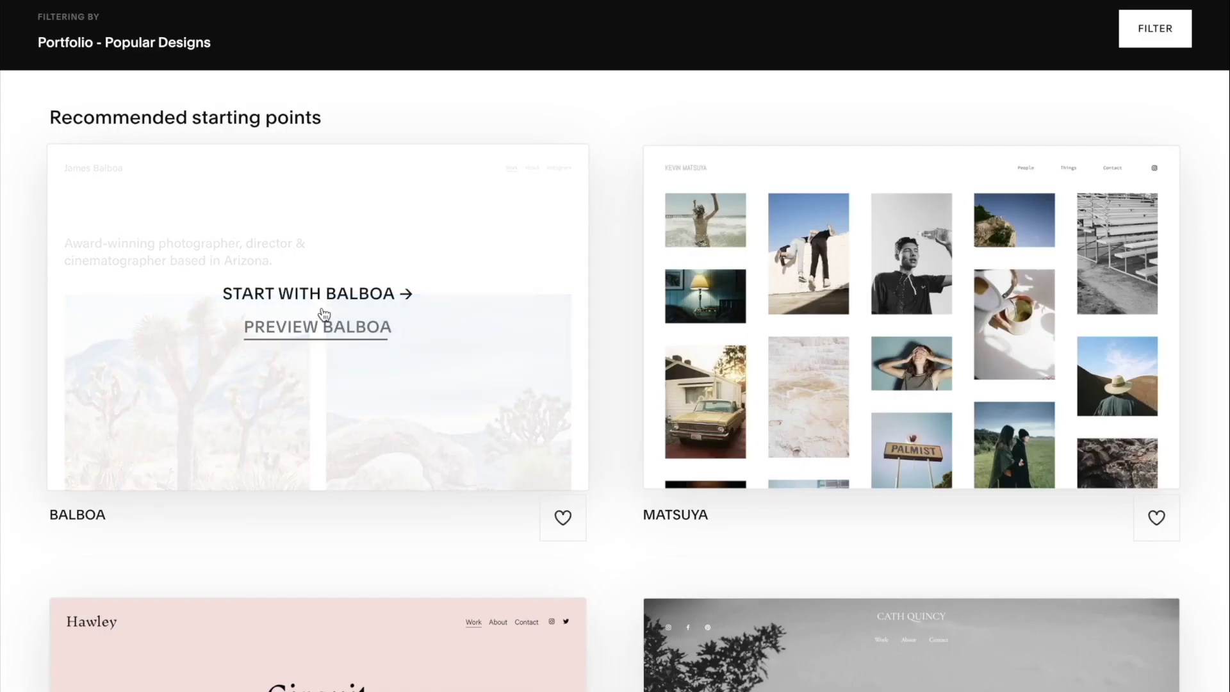
Start a site from the Balboa template titled 'Photography Portfolio - Mark'
left_click(365, 298)
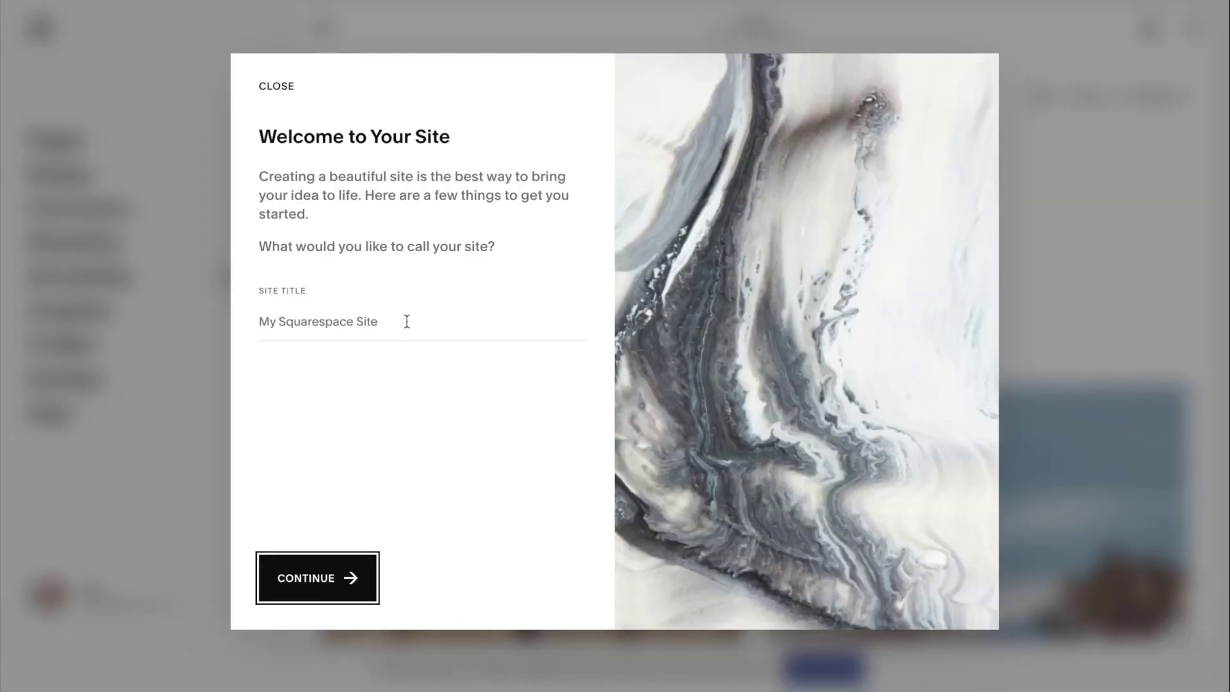
left_click(407, 320)
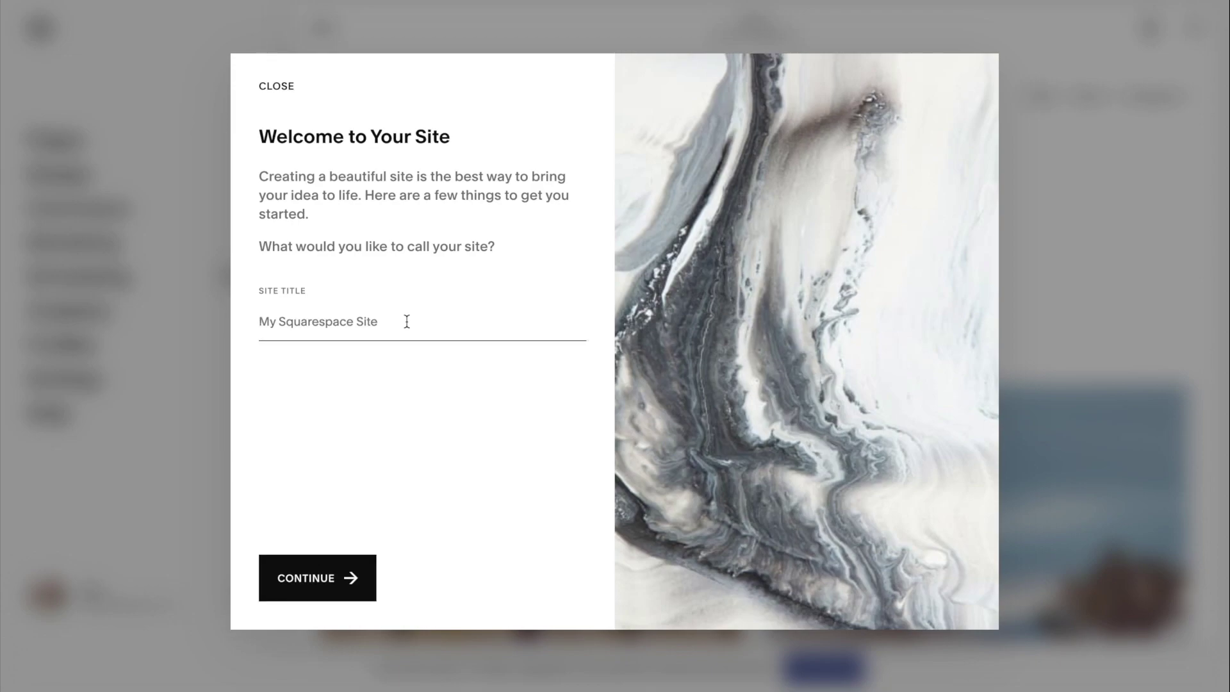
type("Ph")
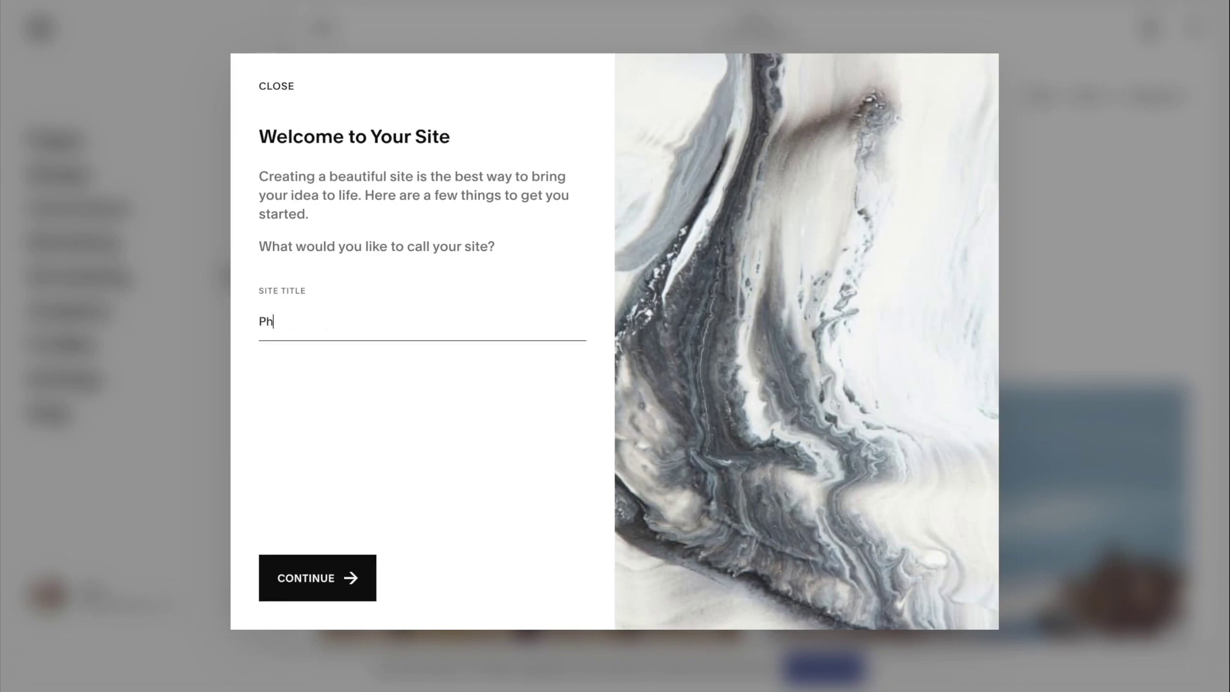
type("otography Portfolio - Mark")
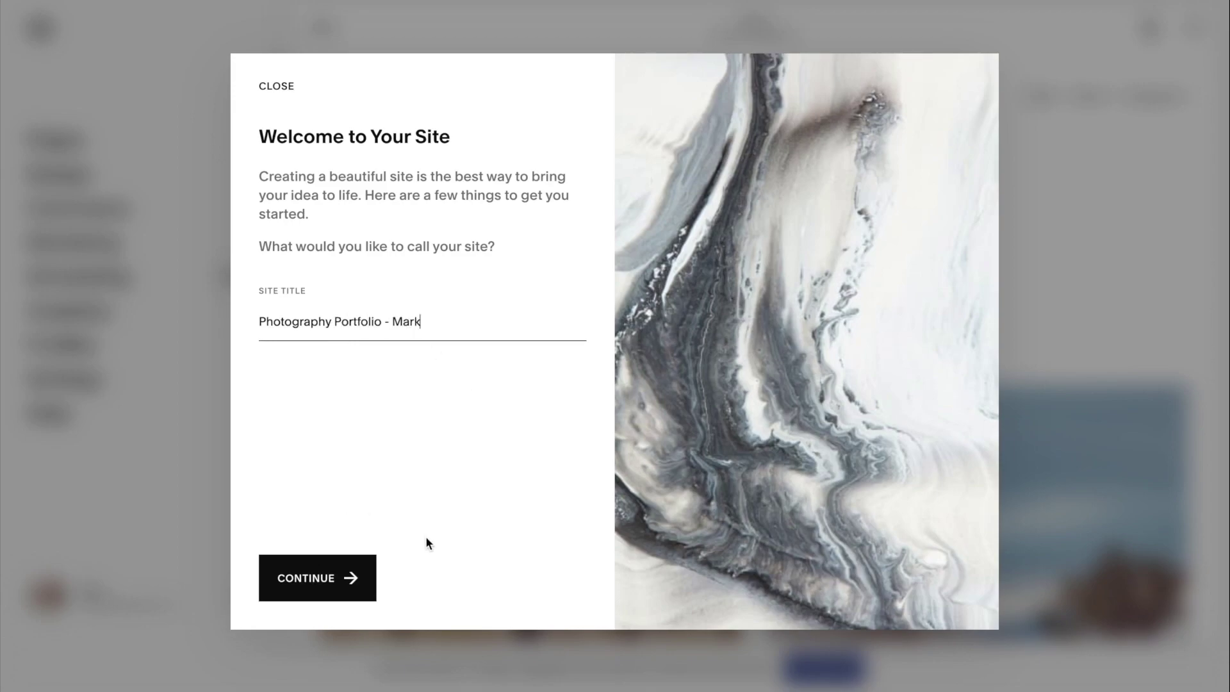
left_click(364, 584)
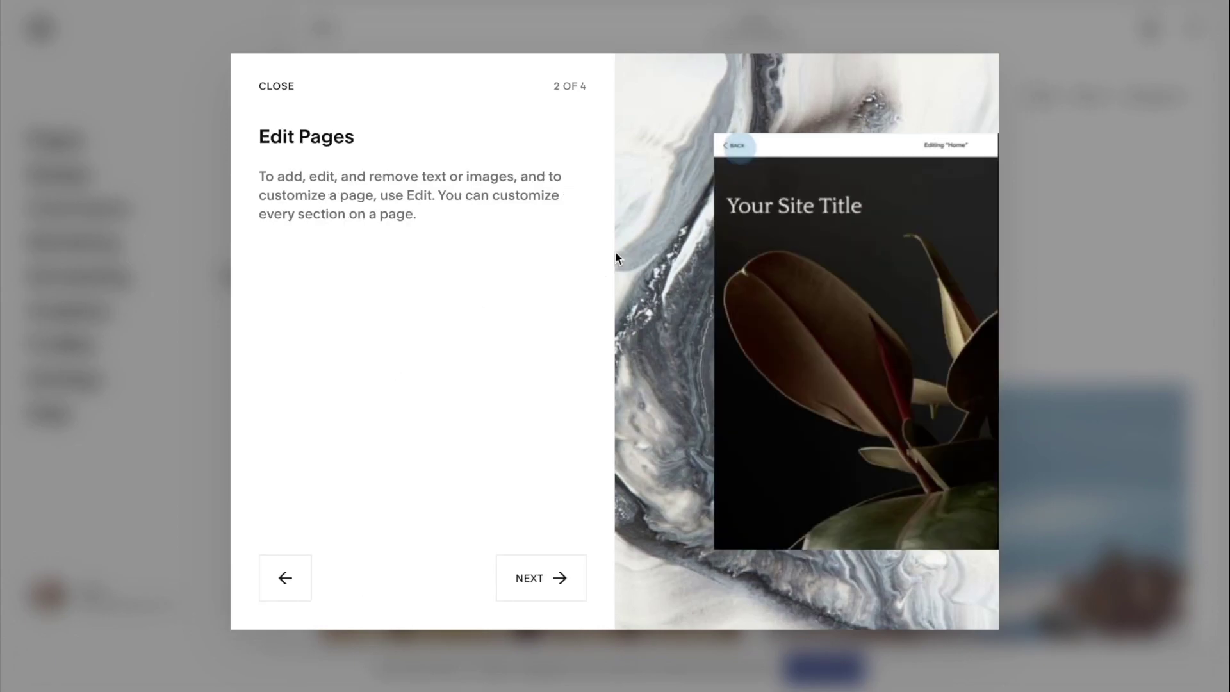
Advance the welcome tour through its remaining tips to the final page
left_click(530, 594)
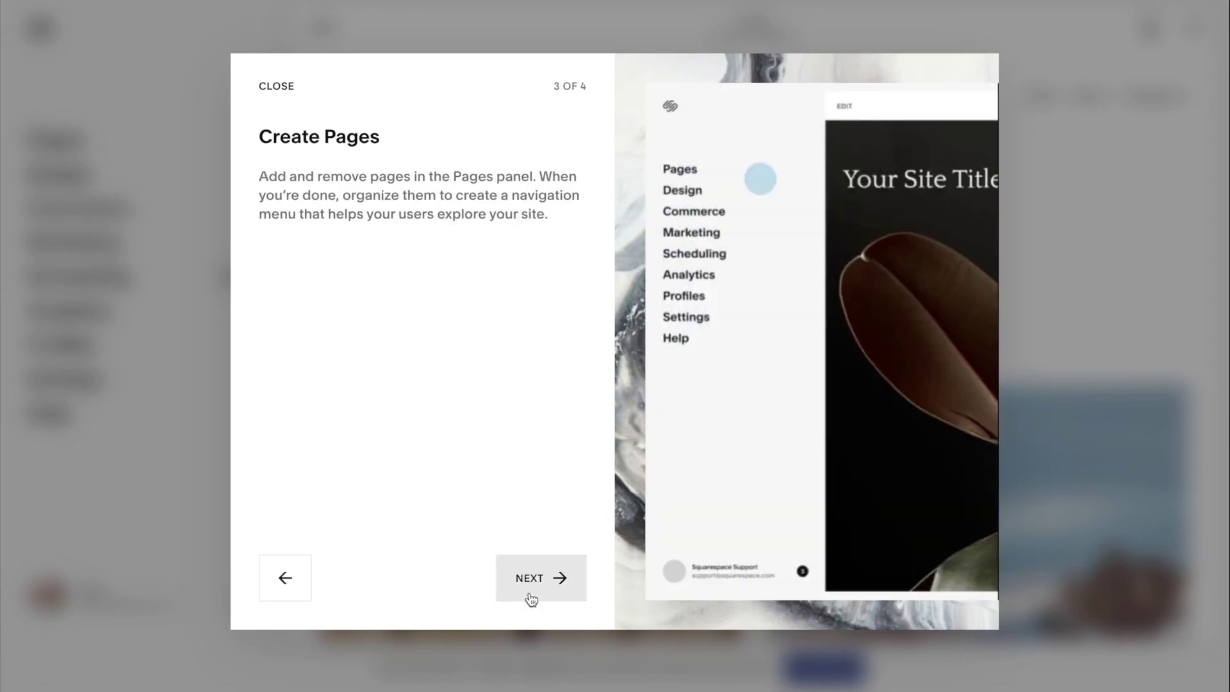
left_click(530, 594)
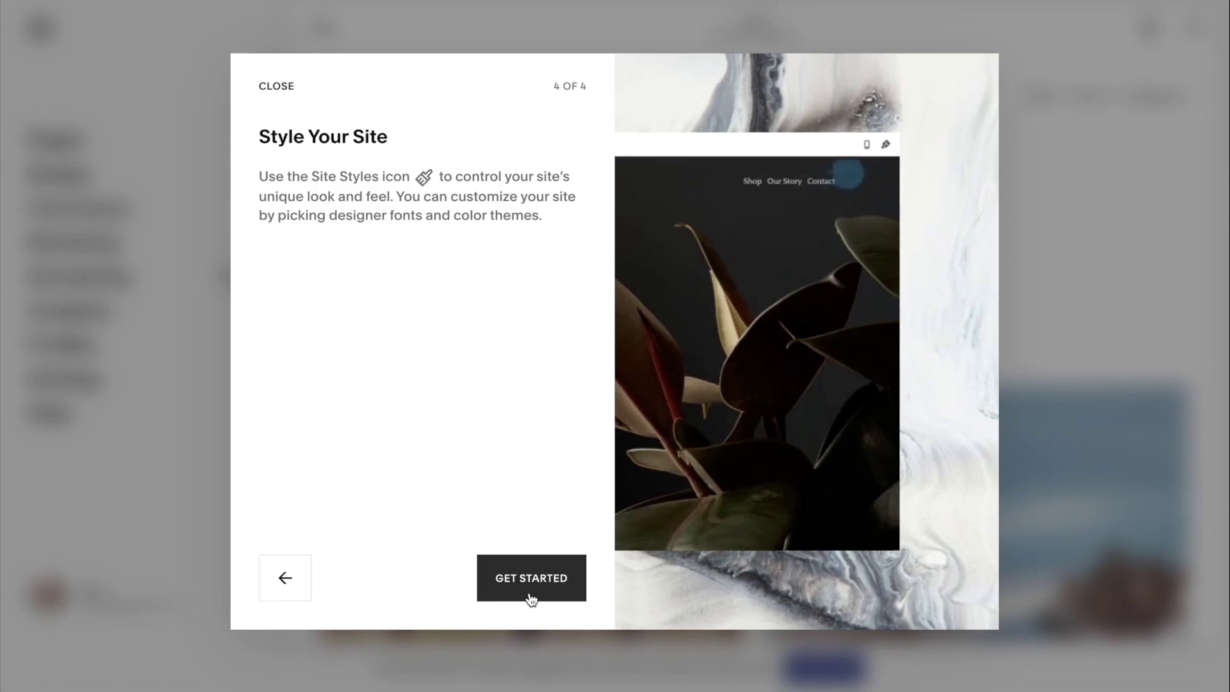
left_click(530, 596)
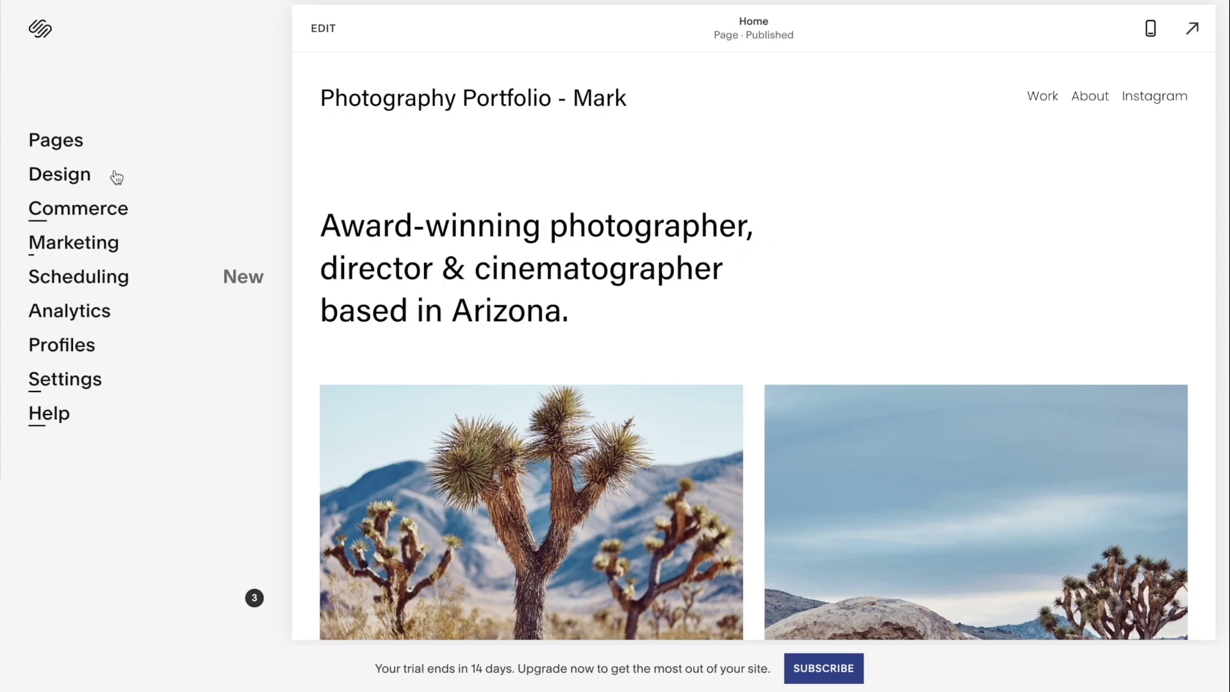
Show the site's Pages list and open the Home page's settings
left_click(40, 142)
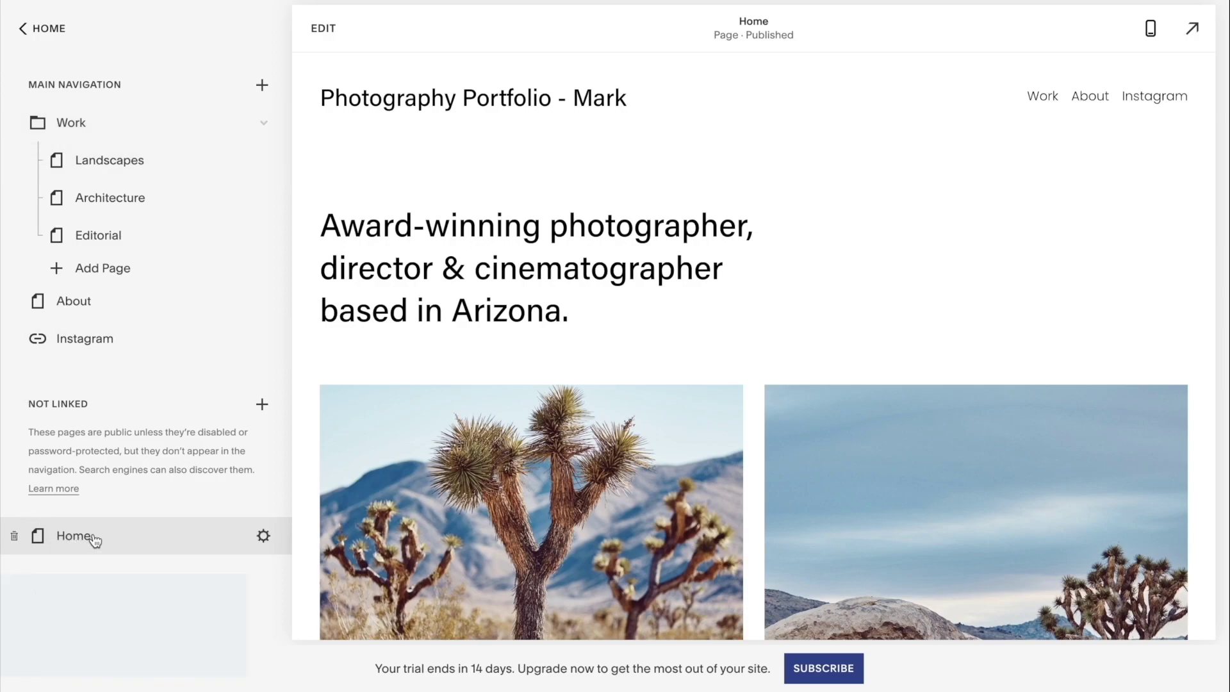
left_click(264, 536)
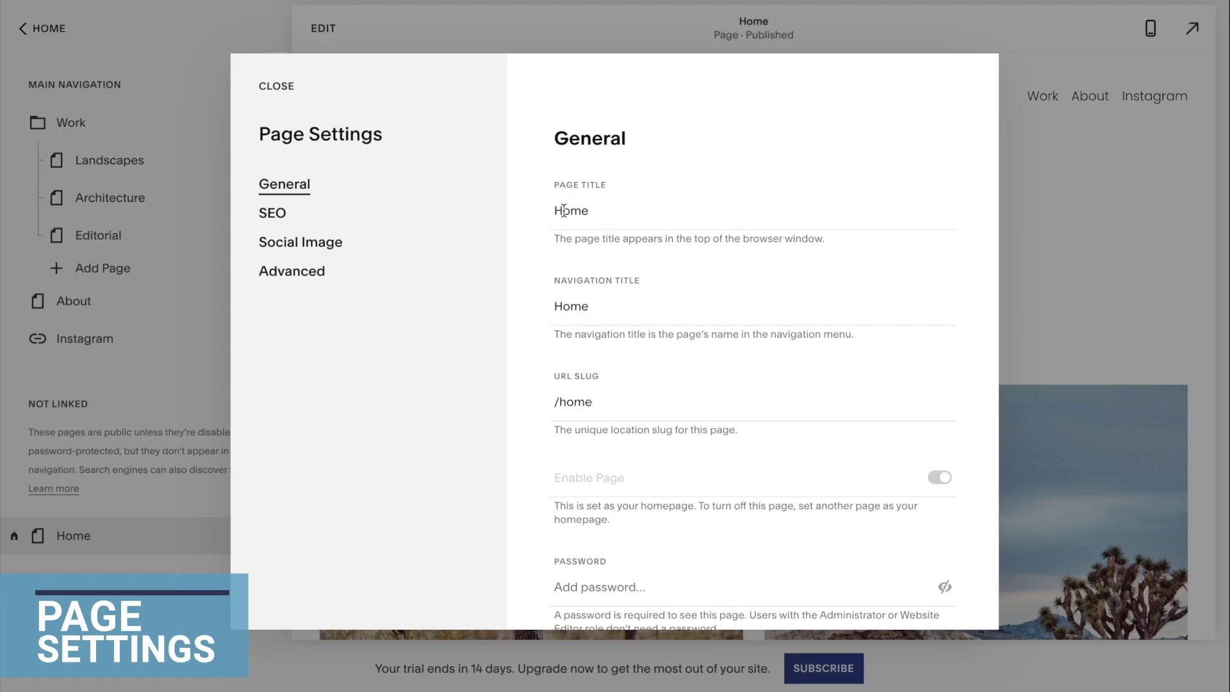
Review the Home page's SEO settings and close them
scroll(551, 250, "down", 2)
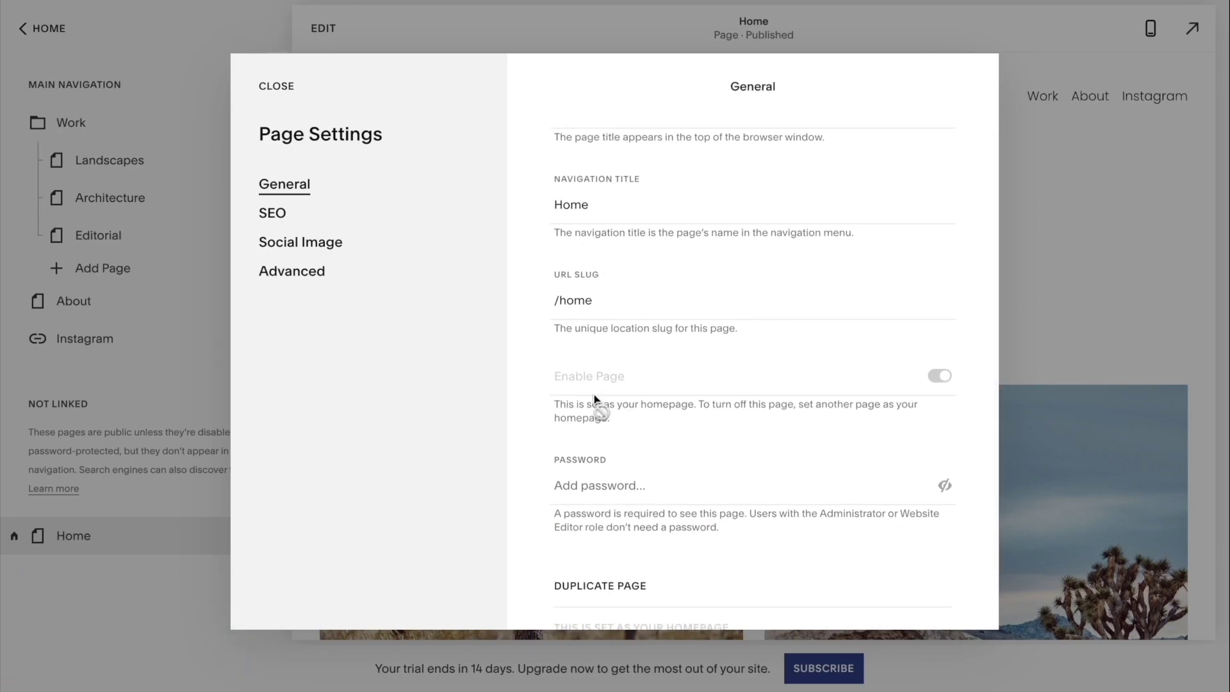
scroll(593, 399, "down", 1)
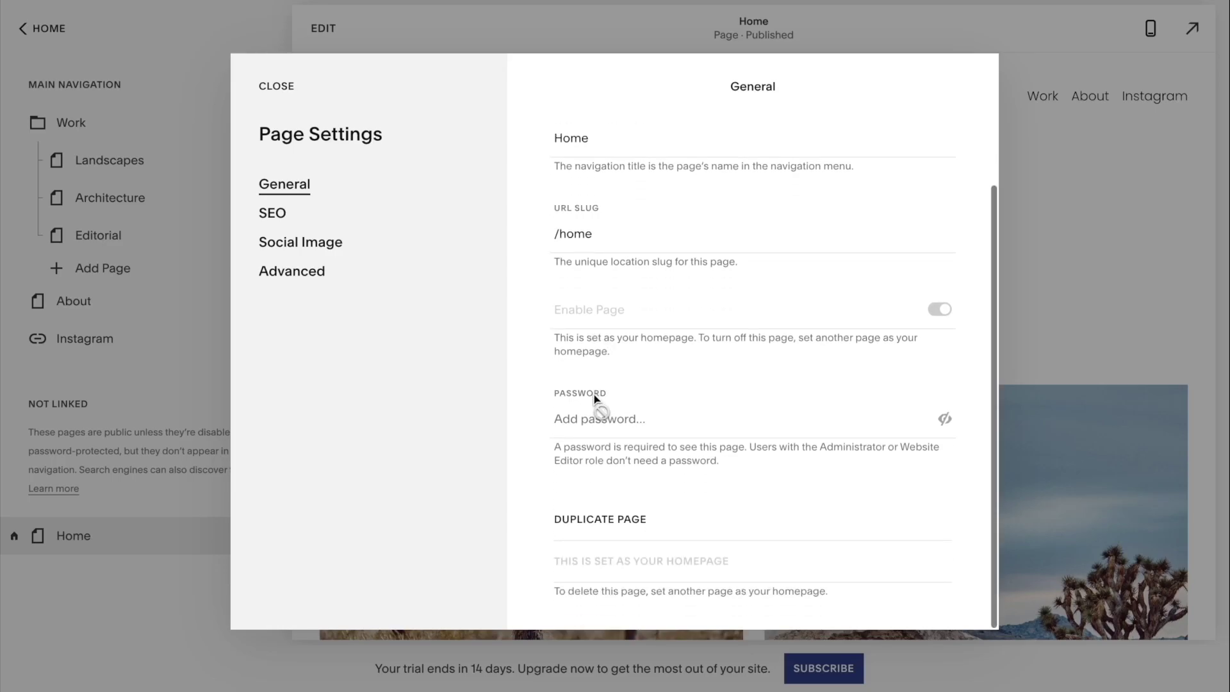
left_click(271, 213)
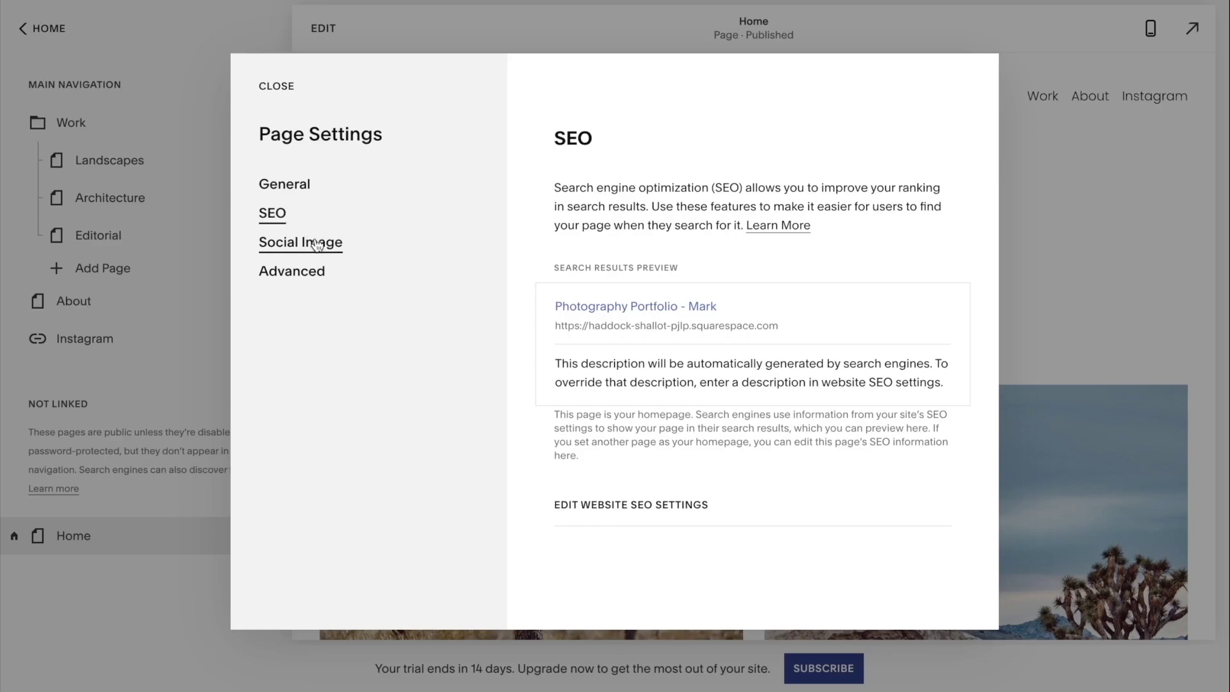
left_click(204, 310)
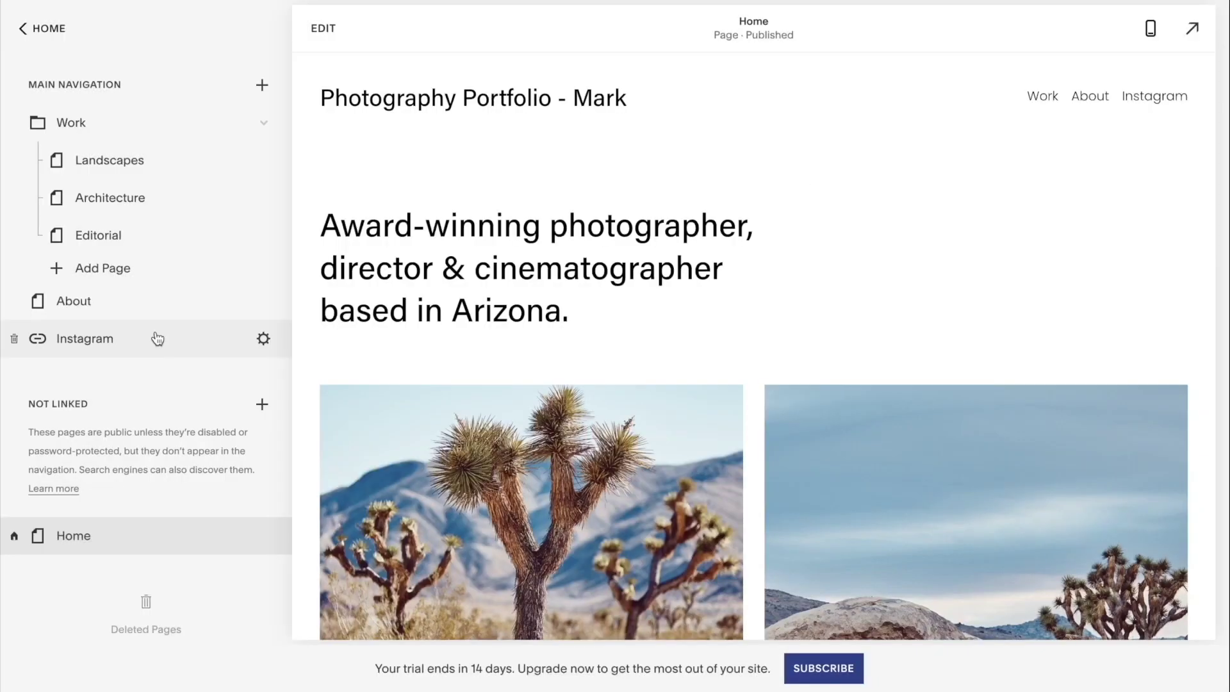
Re-save the Instagram navigation link and review the About page settings
left_click(263, 340)
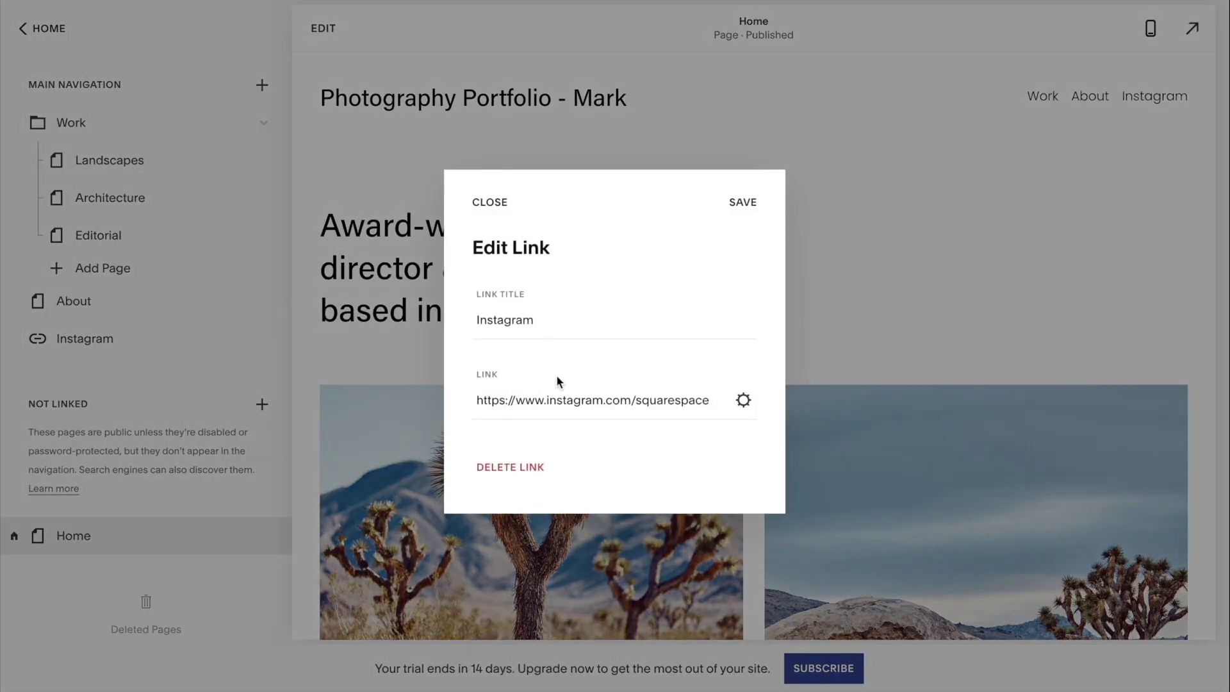
left_click(743, 202)
mouse_move(143, 345)
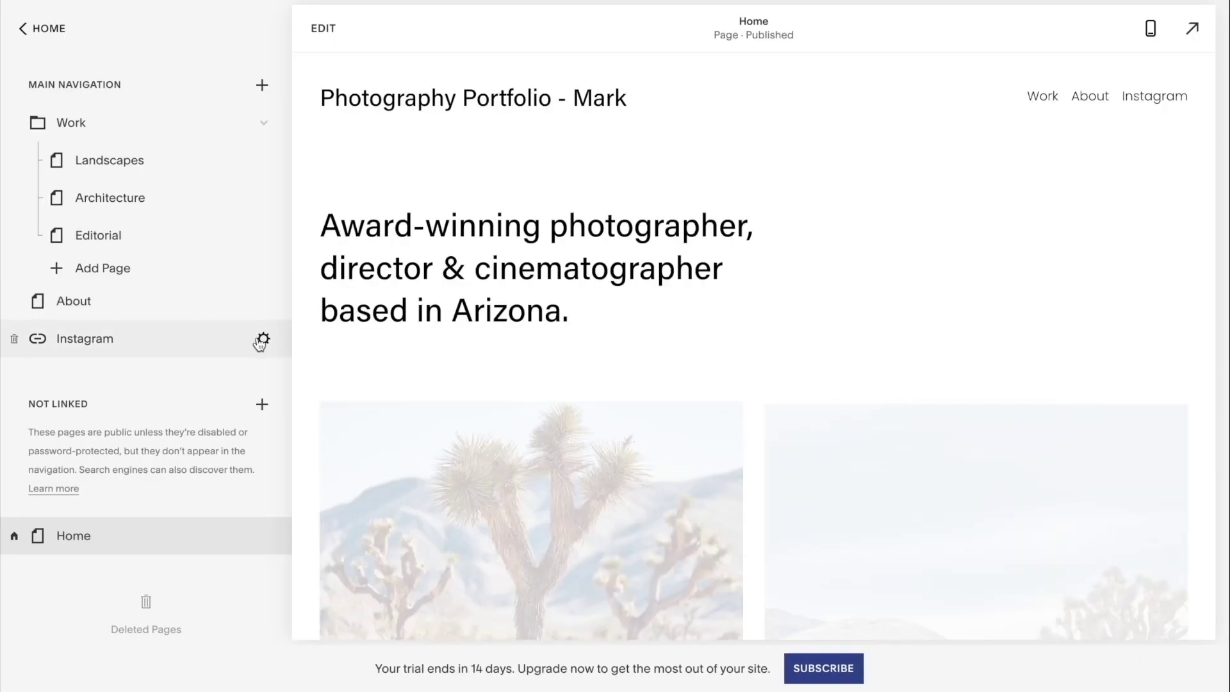
left_click(262, 302)
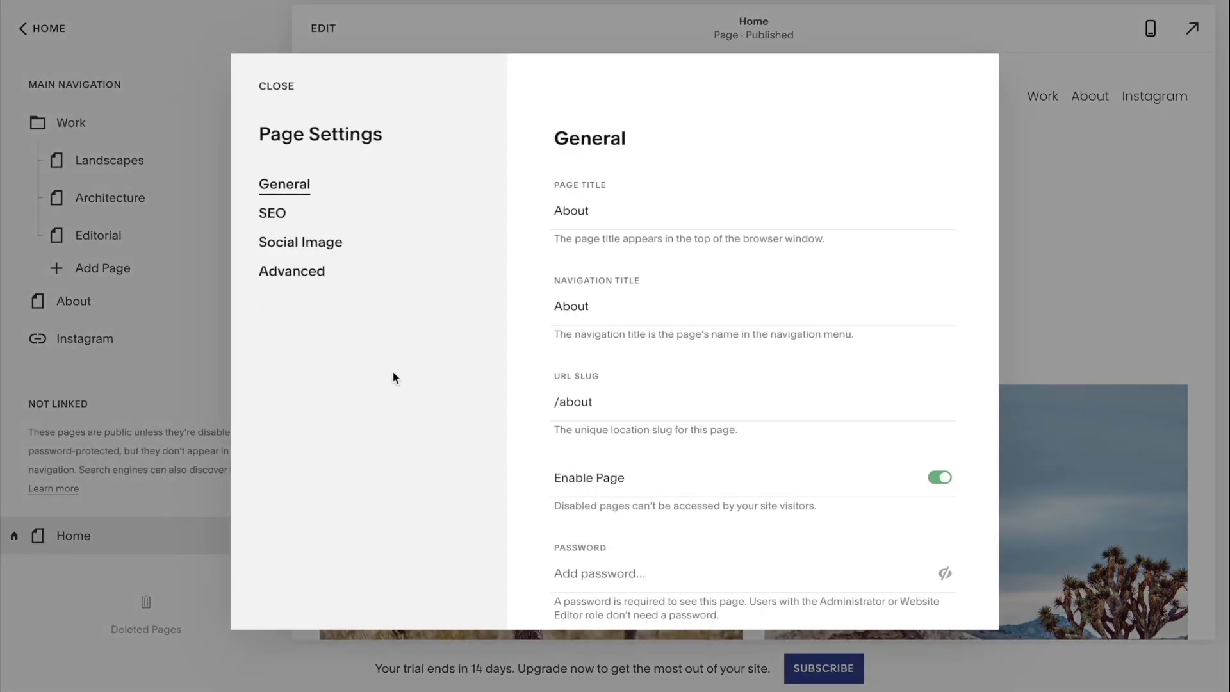
scroll(688, 486, "down", 3)
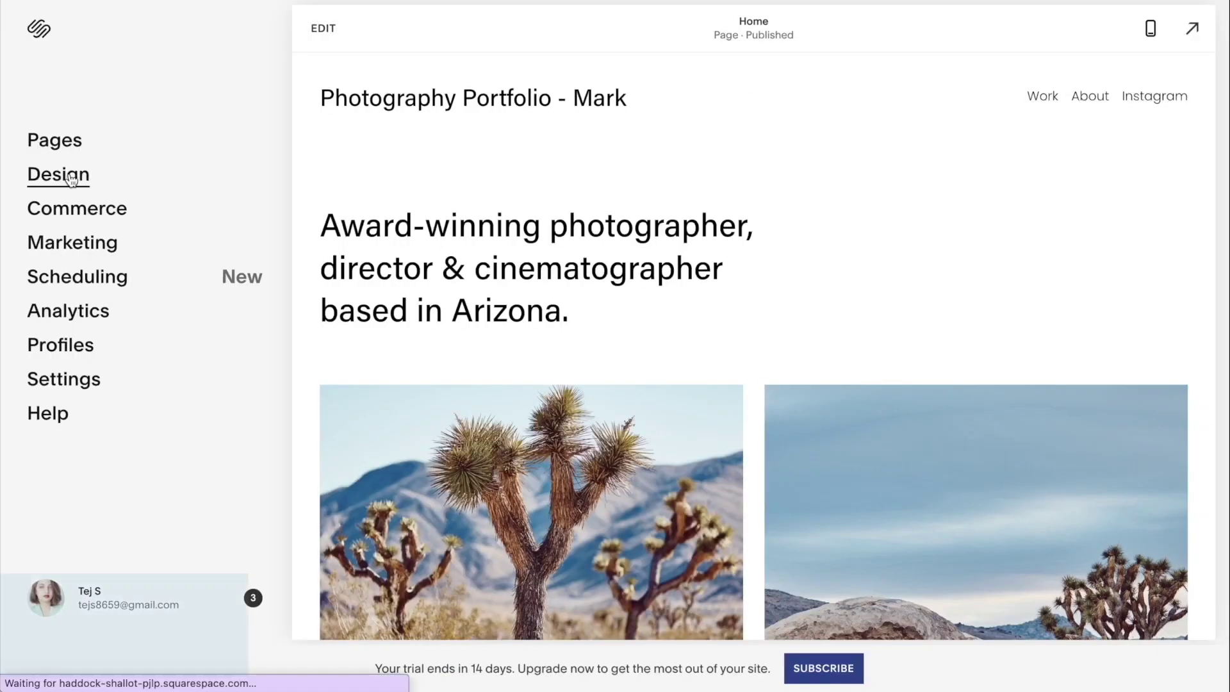
left_click(69, 174)
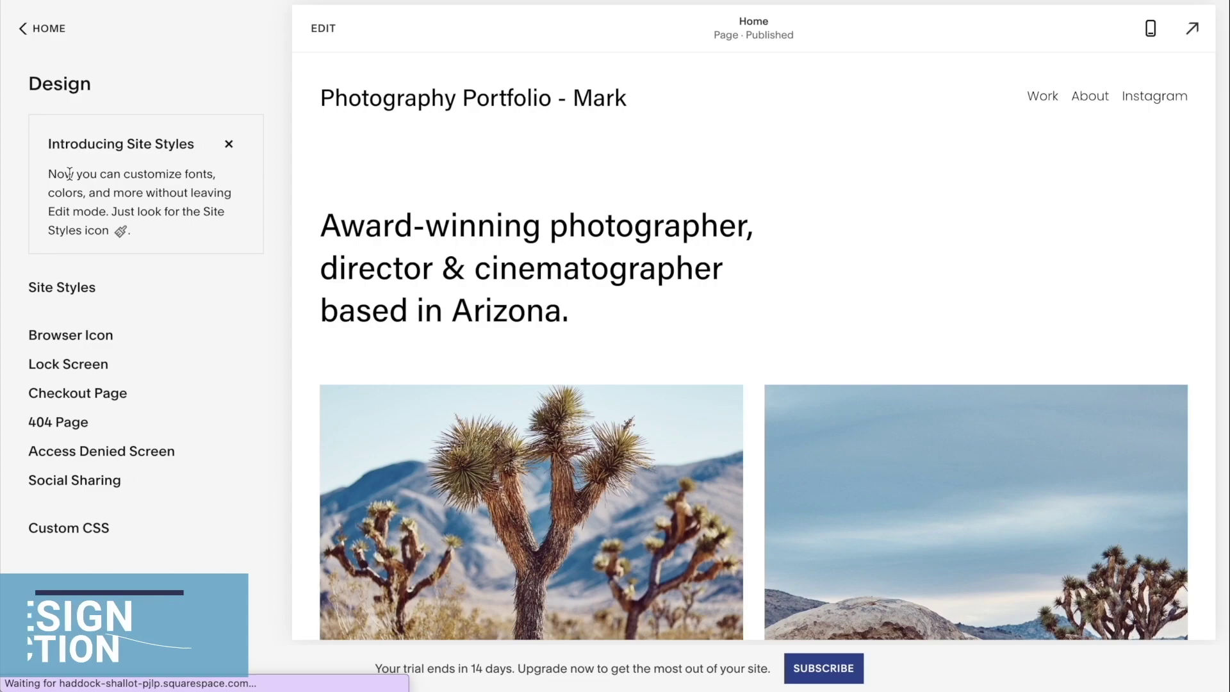
Browse the Site Styles font settings and colour palette
left_click(75, 299)
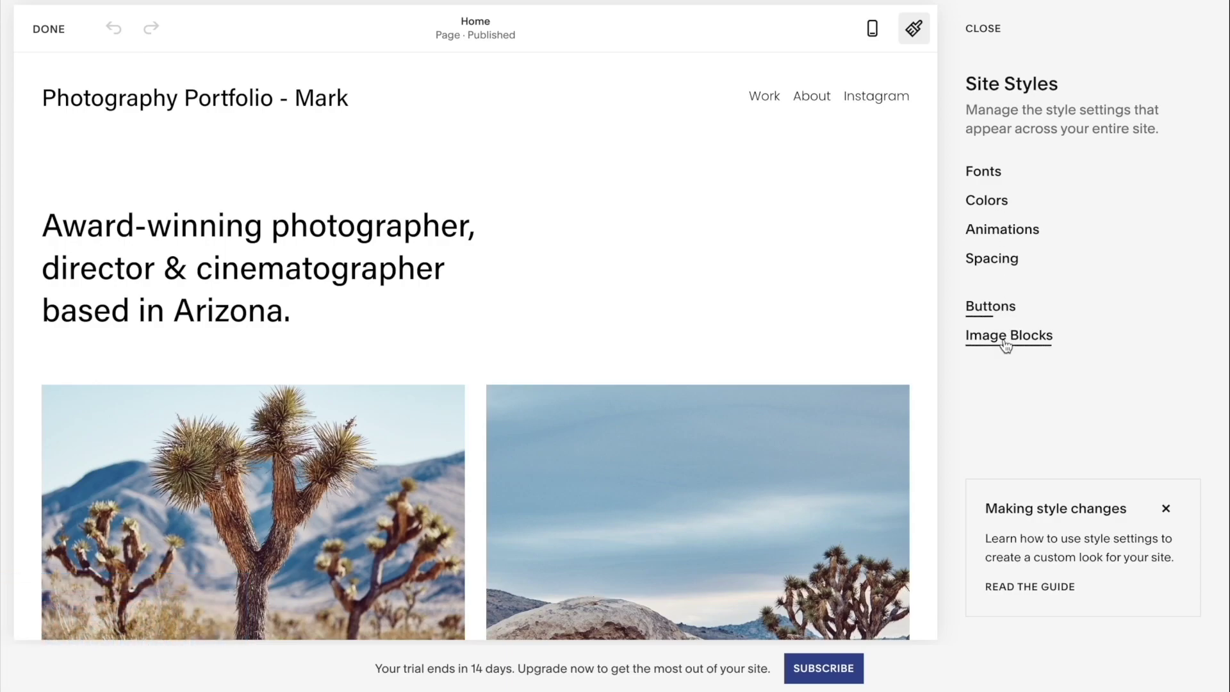
left_click(981, 179)
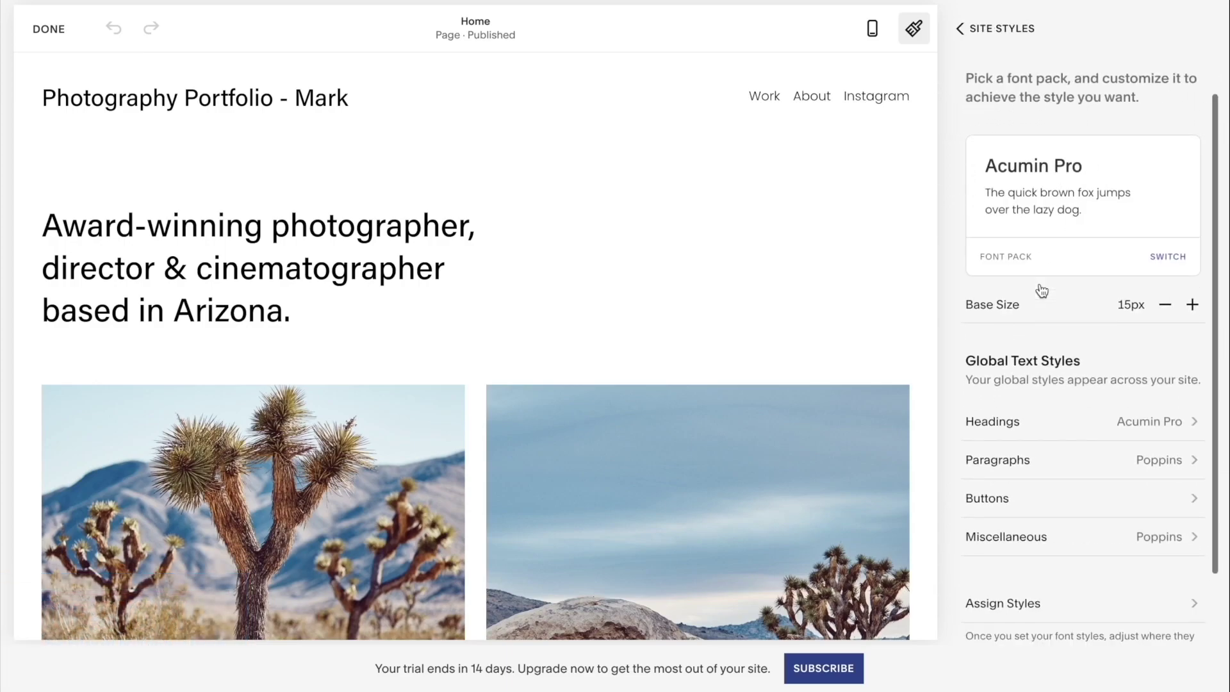
scroll(1038, 282, "down", 1)
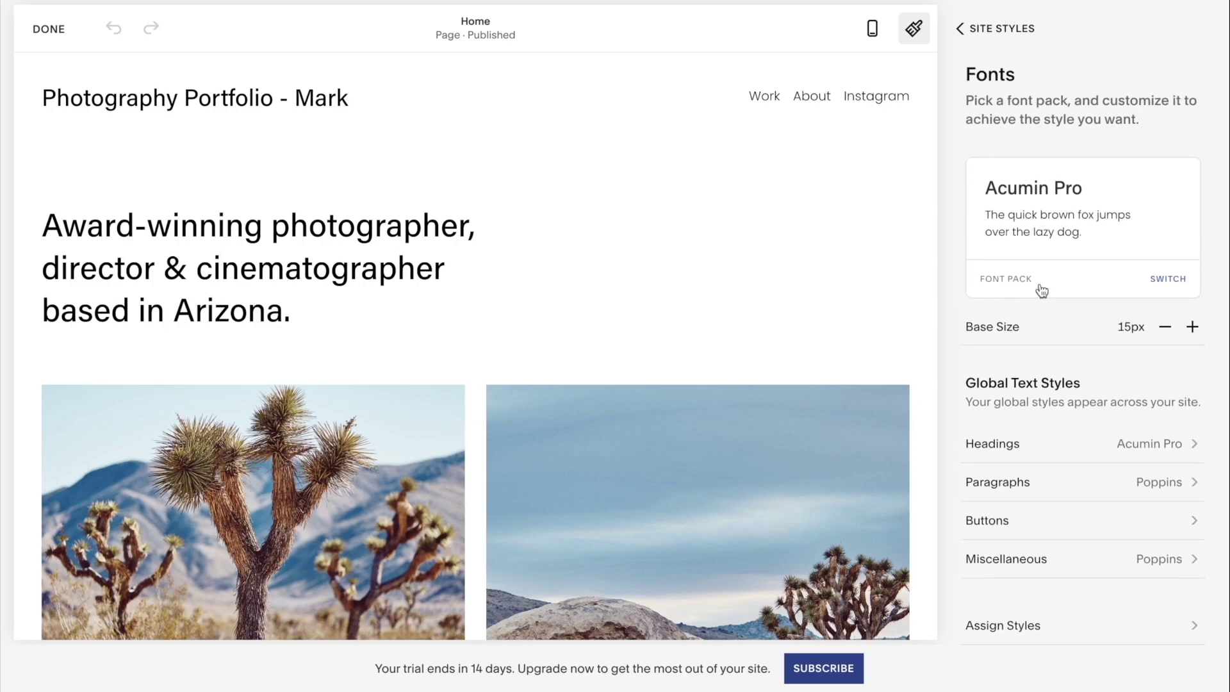
scroll(1128, 333, "down", 2)
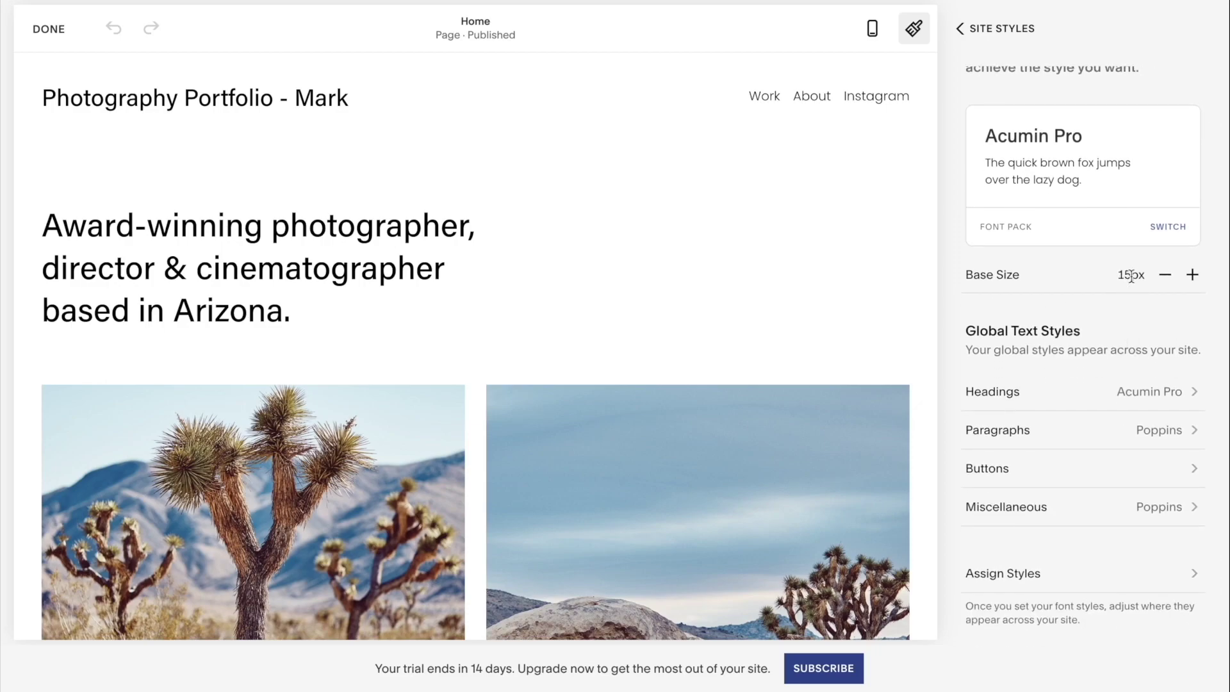
scroll(1116, 297, "down", 2)
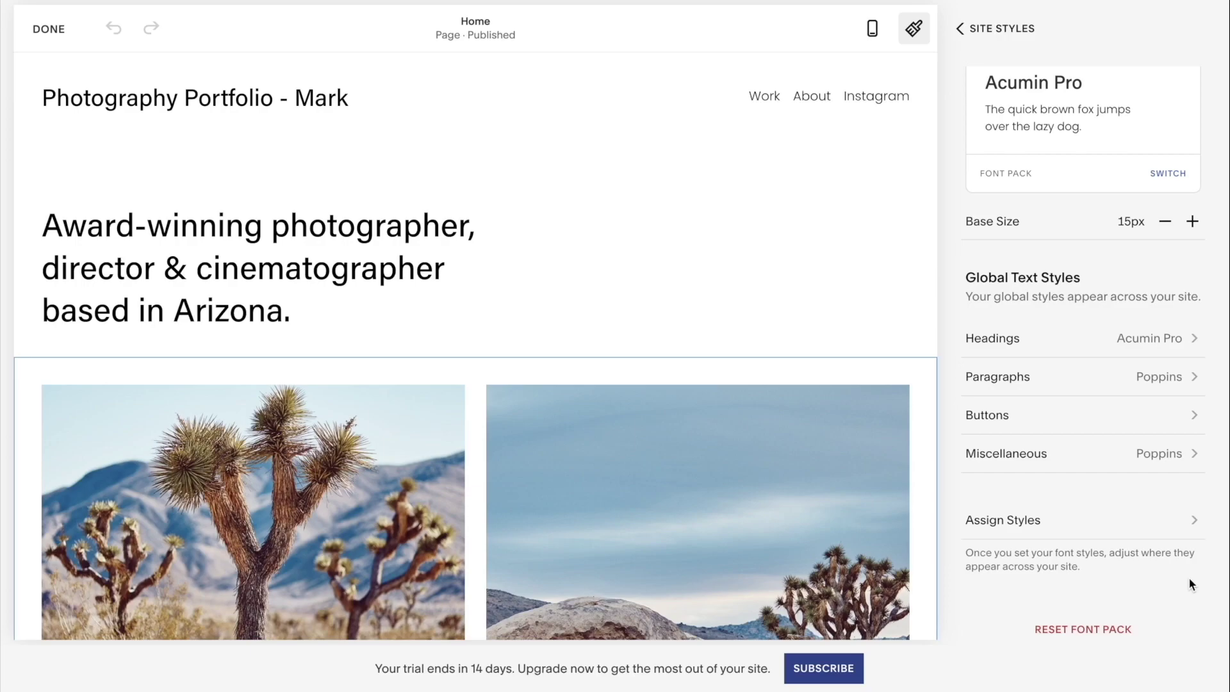
left_click(959, 28)
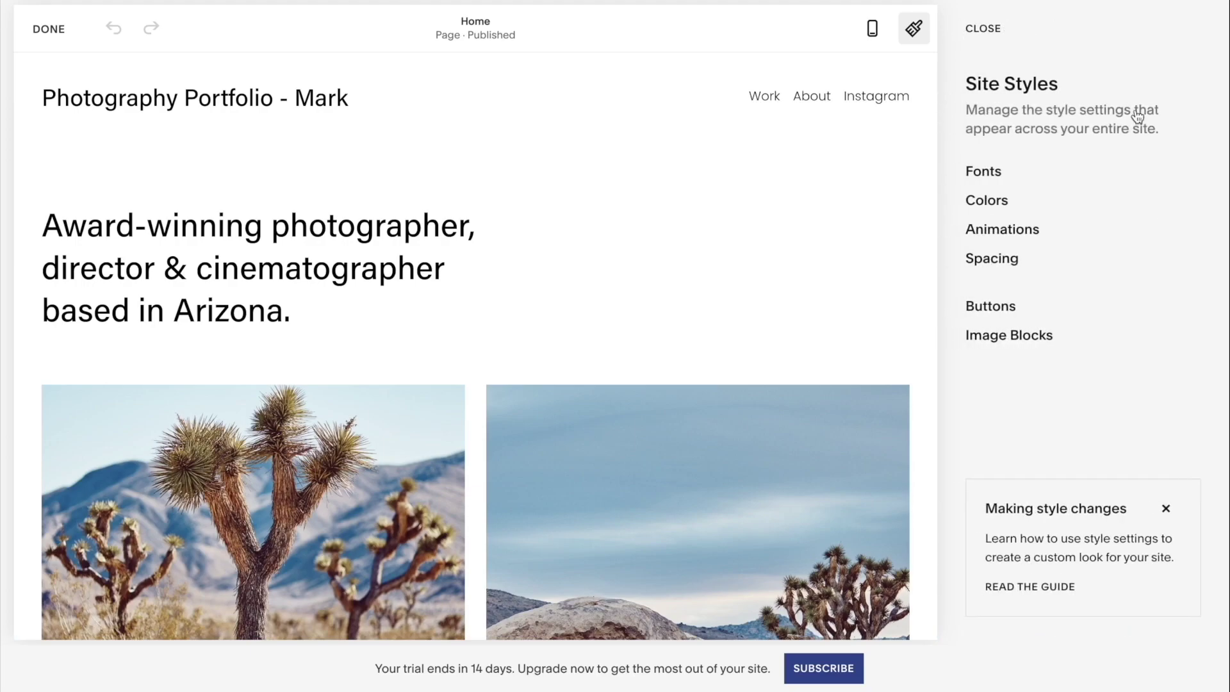
left_click(988, 201)
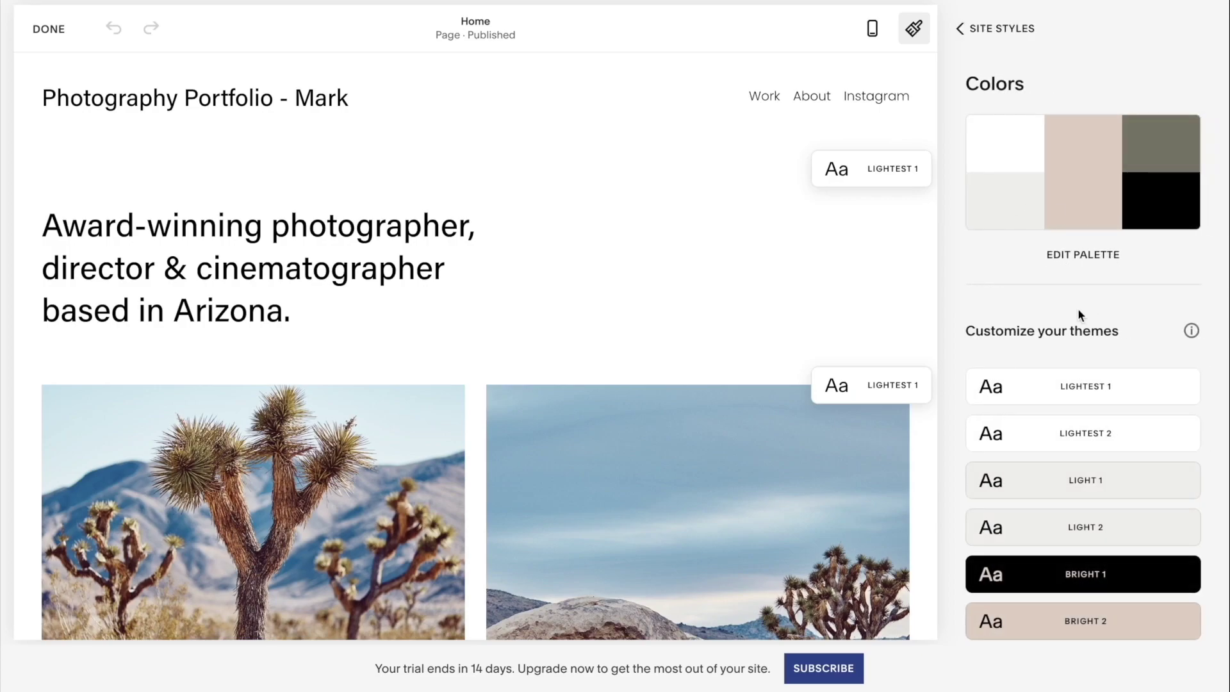
scroll(1077, 309, "down", 1)
scroll(1078, 314, "down", 3)
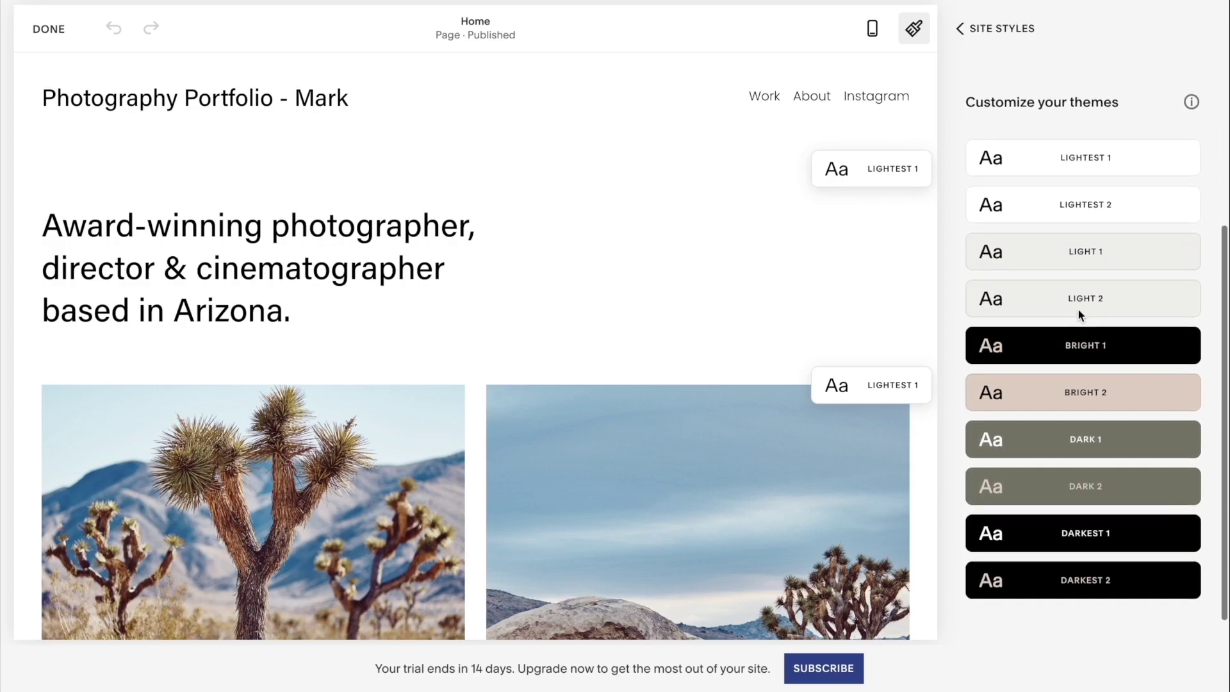
scroll(1077, 311, "down", 1)
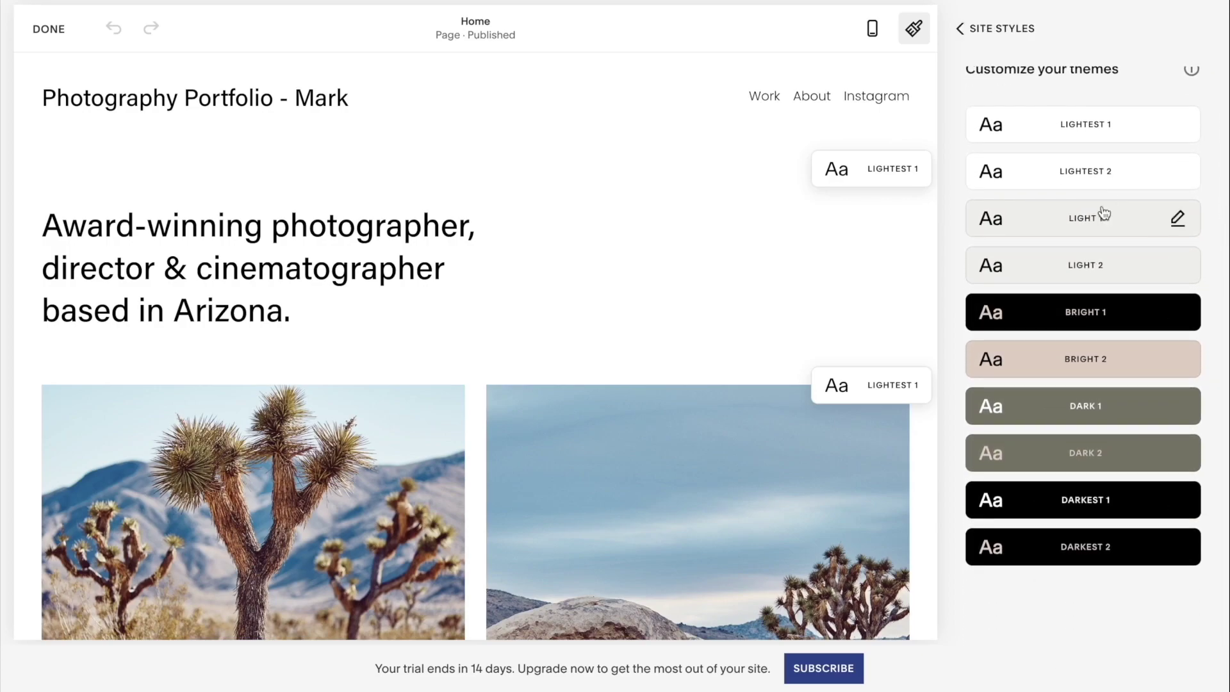
scroll(1098, 213, "up", 5)
left_click(960, 29)
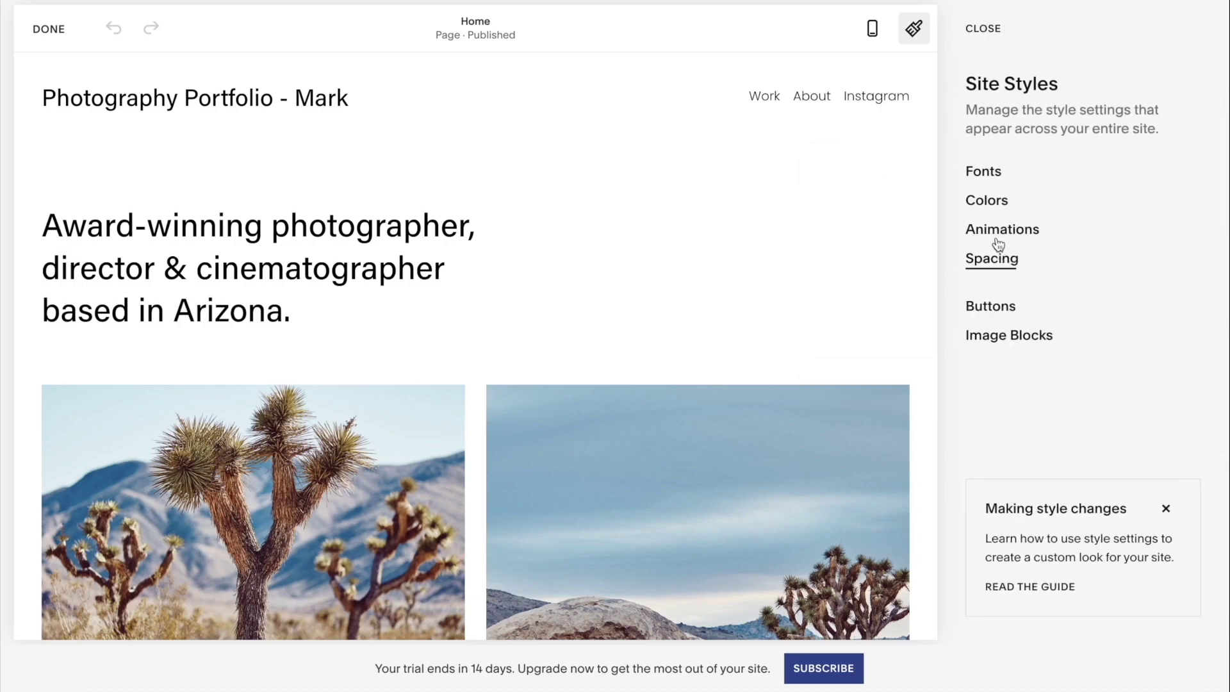
Set the site animation style to Fade
left_click(1004, 235)
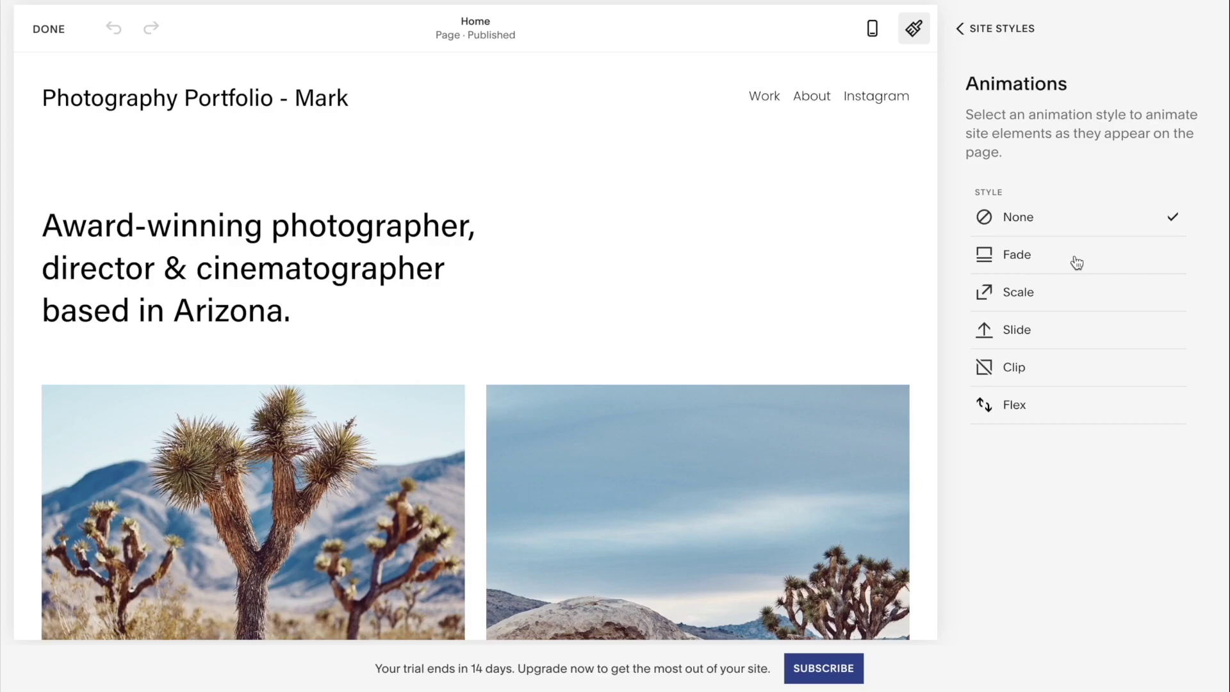
left_click(1076, 261)
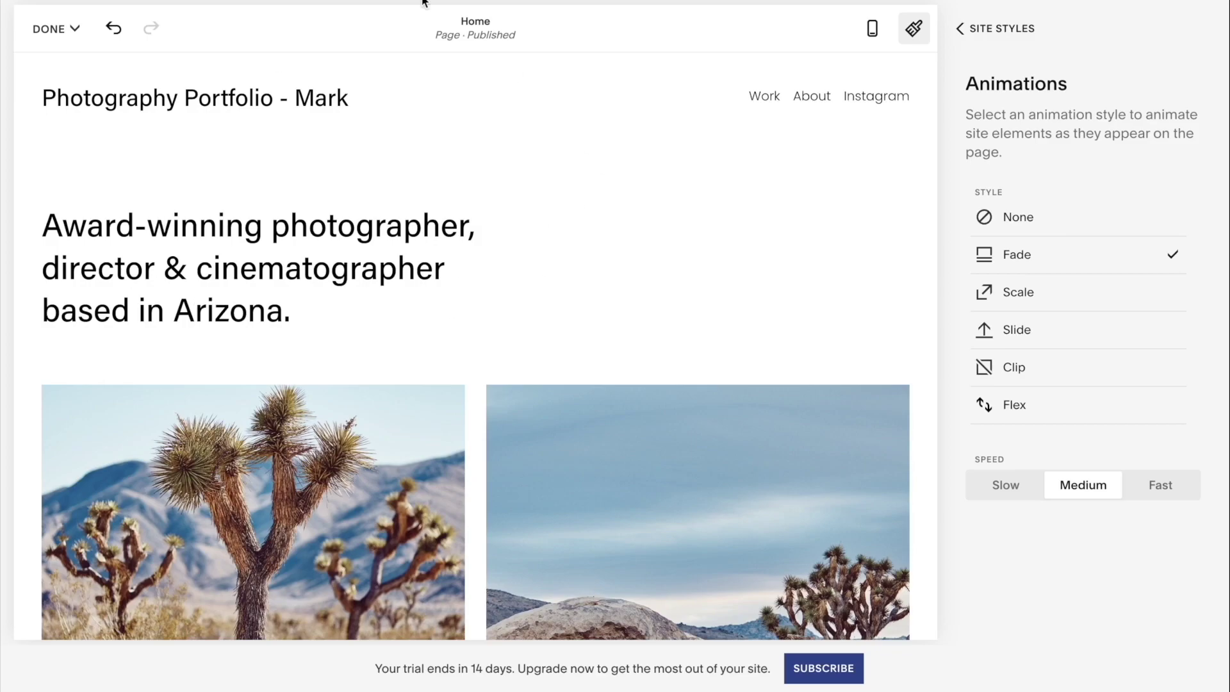
left_click(971, 36)
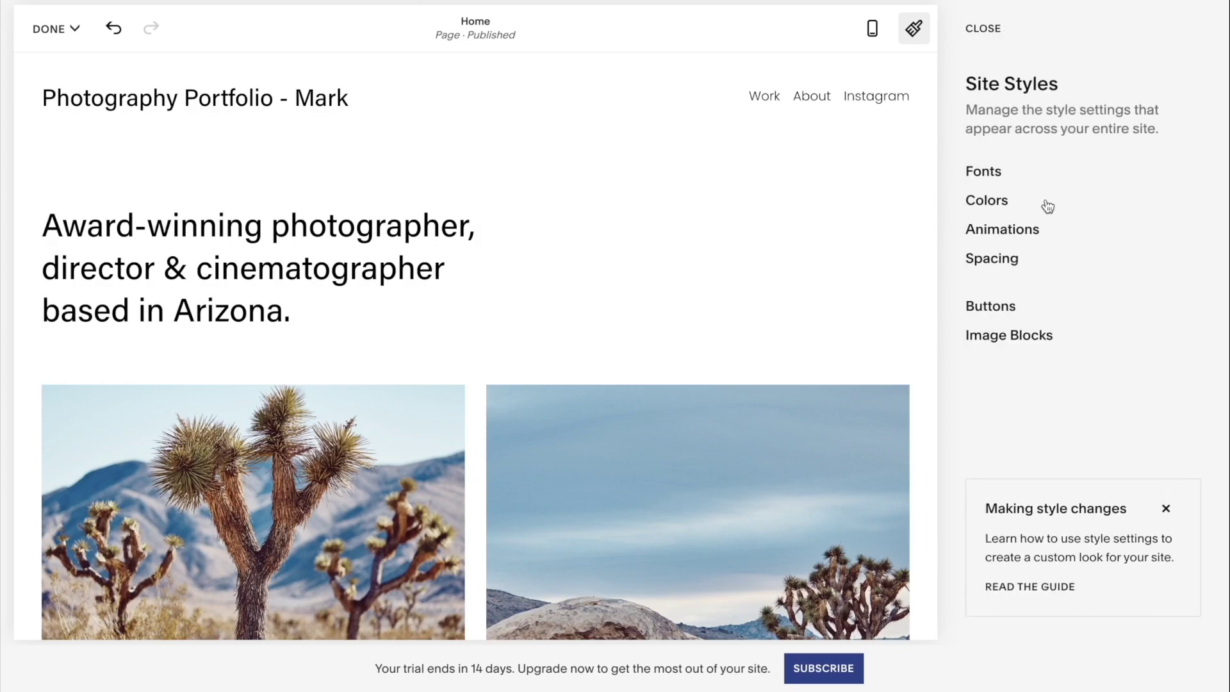
Widen the page width to 1592px and set the site margin to 5vw
left_click(974, 260)
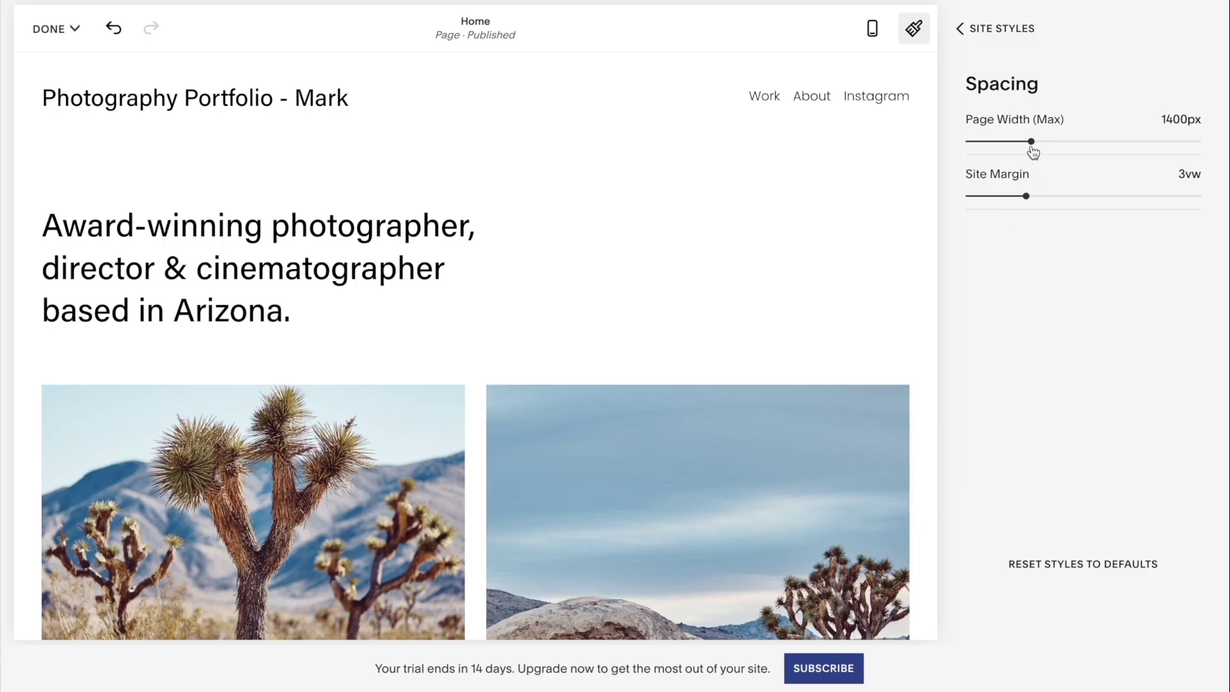
mouse_move(1031, 141)
left_mouse_down()
mouse_move(1068, 140)
mouse_move(1040, 141)
mouse_move(1050, 140)
left_mouse_up()
mouse_move(1025, 197)
left_mouse_down()
mouse_move(1070, 198)
mouse_move(1025, 199)
mouse_move(1037, 201)
left_mouse_up()
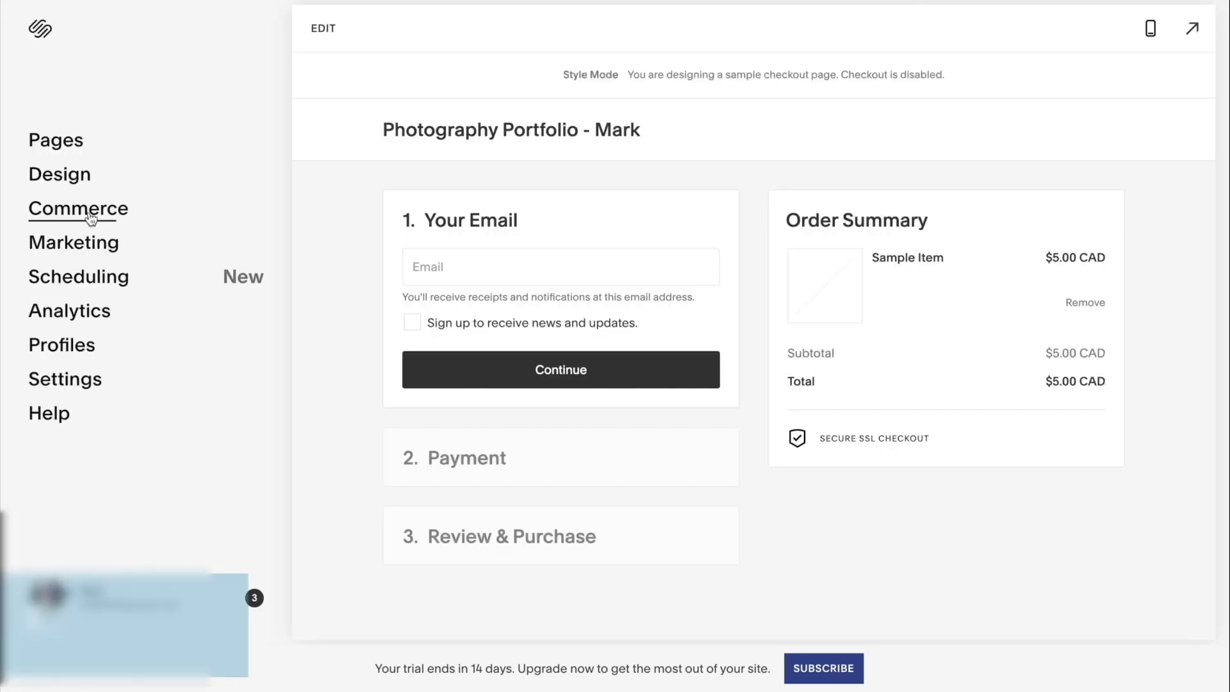
Open the email campaigns area and dismiss its Get Started introduction
left_click(88, 208)
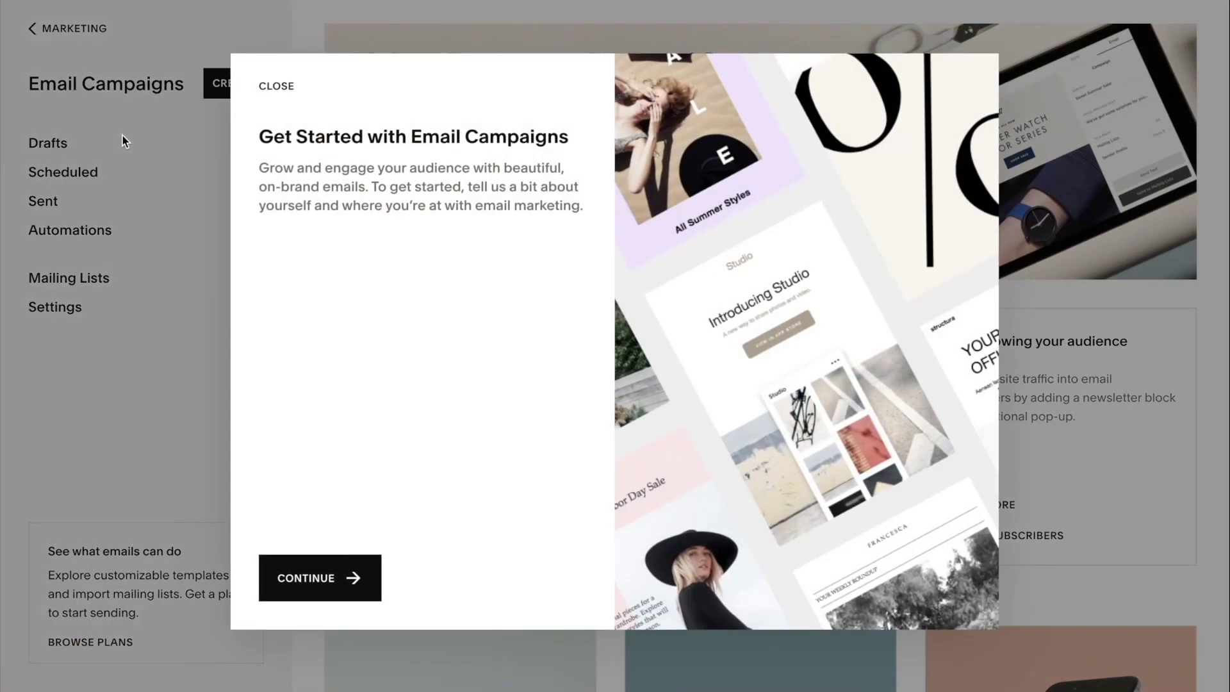
left_click(274, 87)
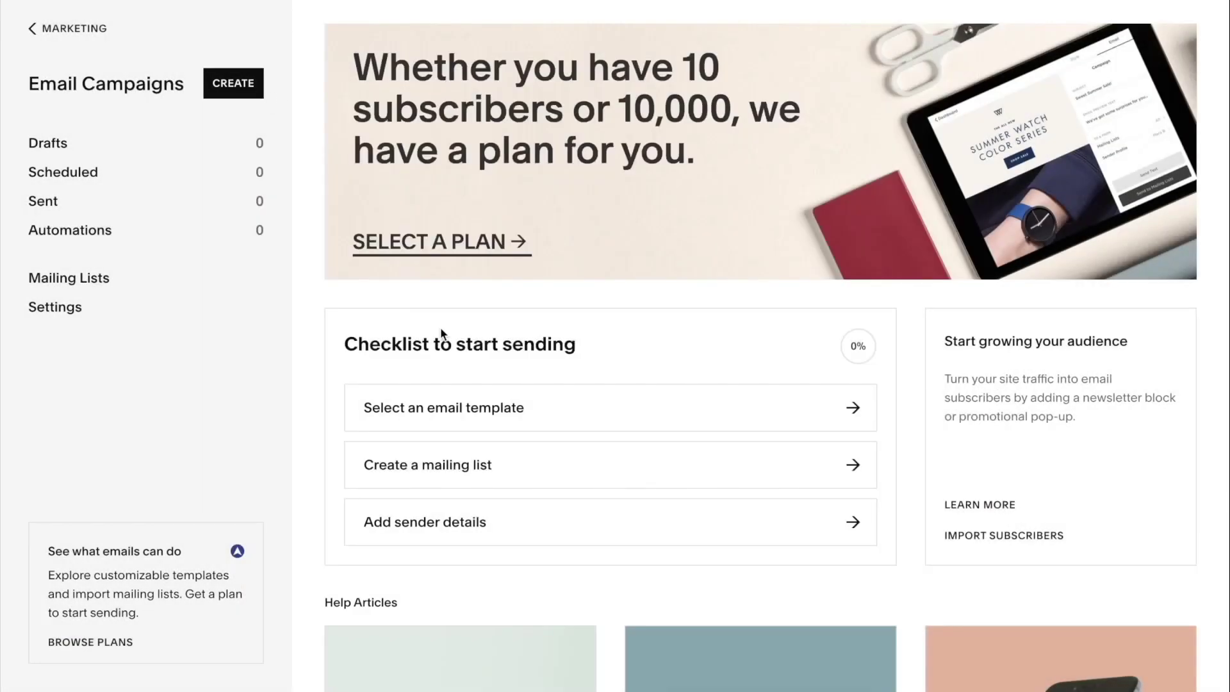
scroll(440, 333, "down", 4)
scroll(441, 335, "up", 4)
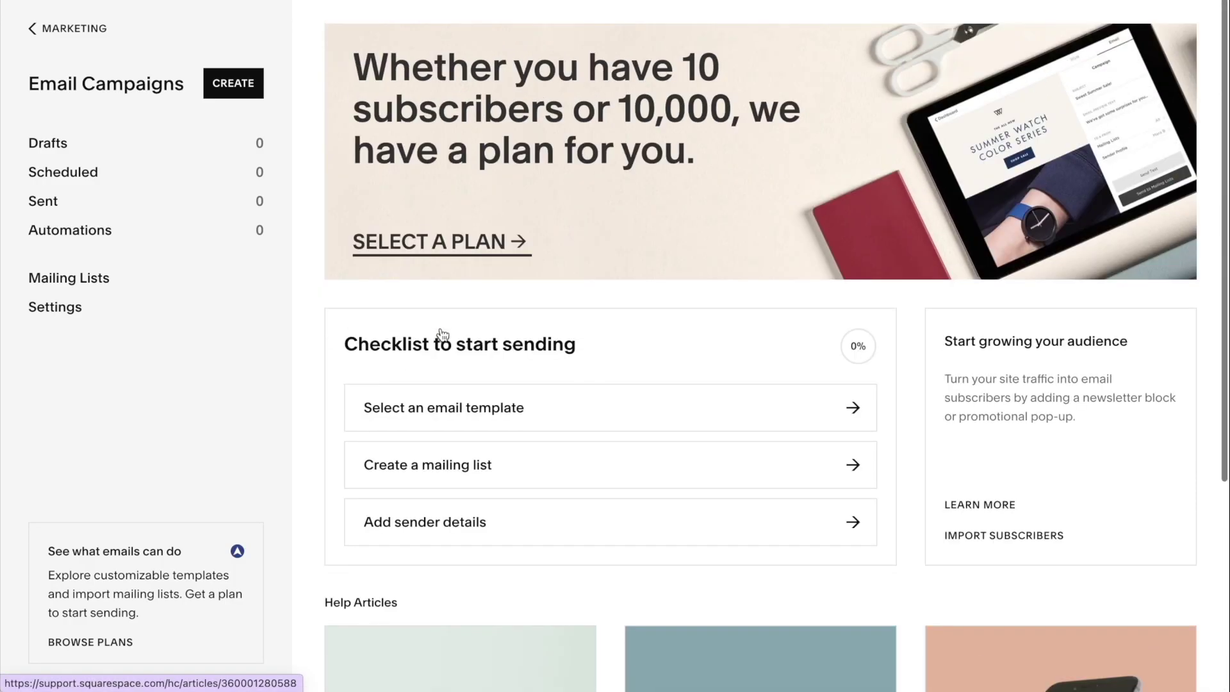
Navigate back through Marketing and Home to the Pages panel
left_click(51, 29)
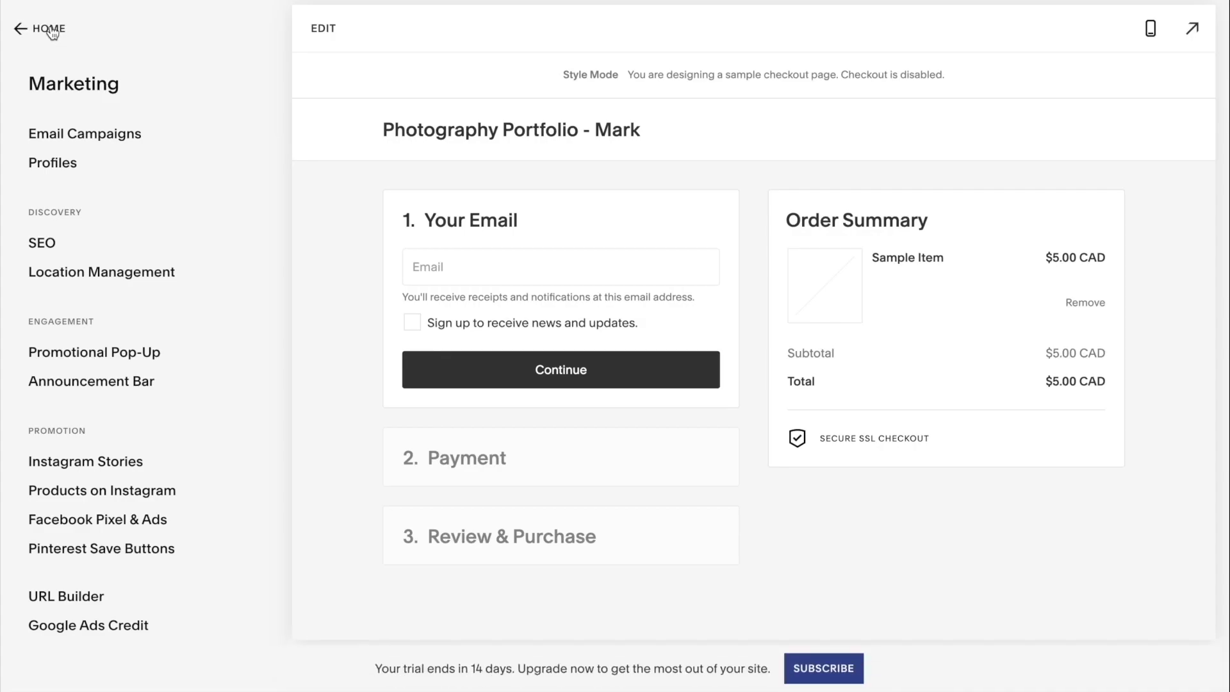
left_click(51, 29)
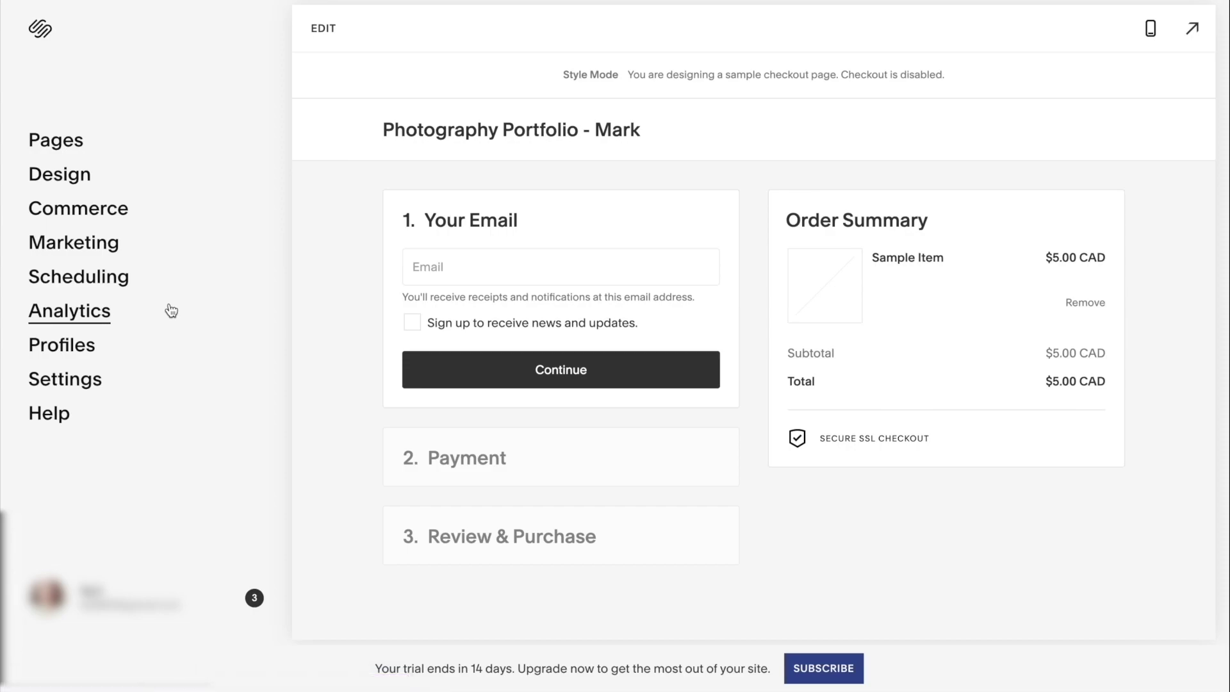
left_click(40, 139)
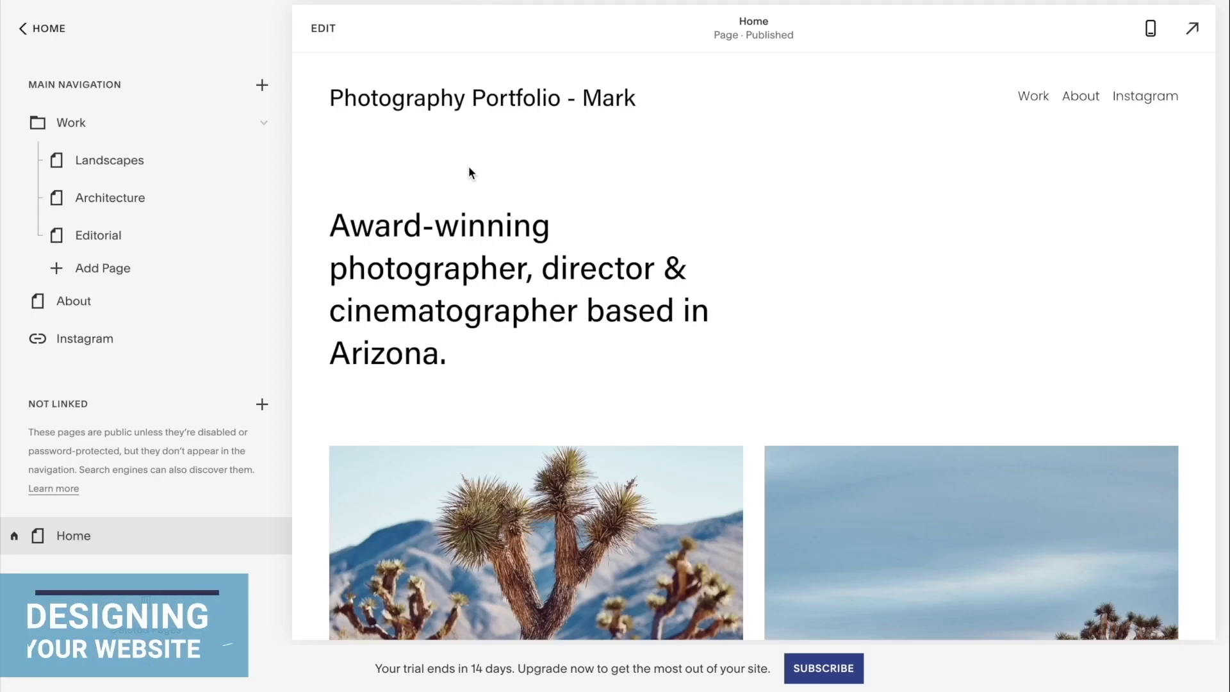
Change the header's site title to 'MARK', leaving the logo empty
left_click(323, 28)
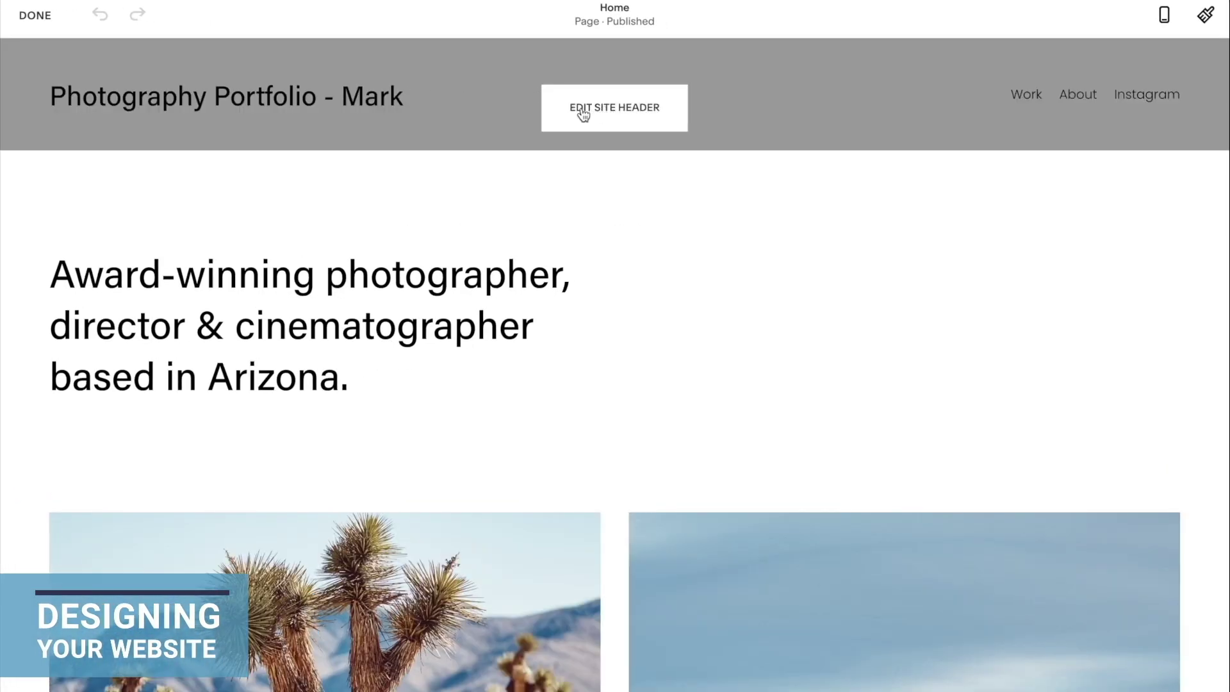
left_click(614, 121)
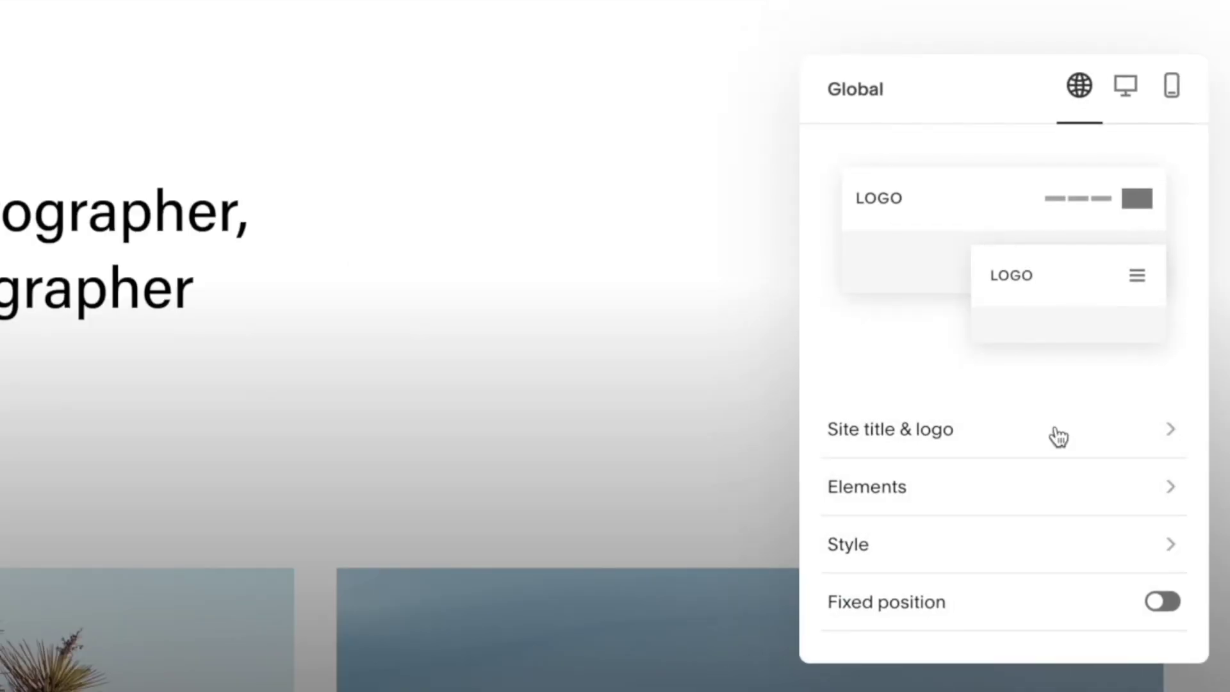
left_click(1058, 437)
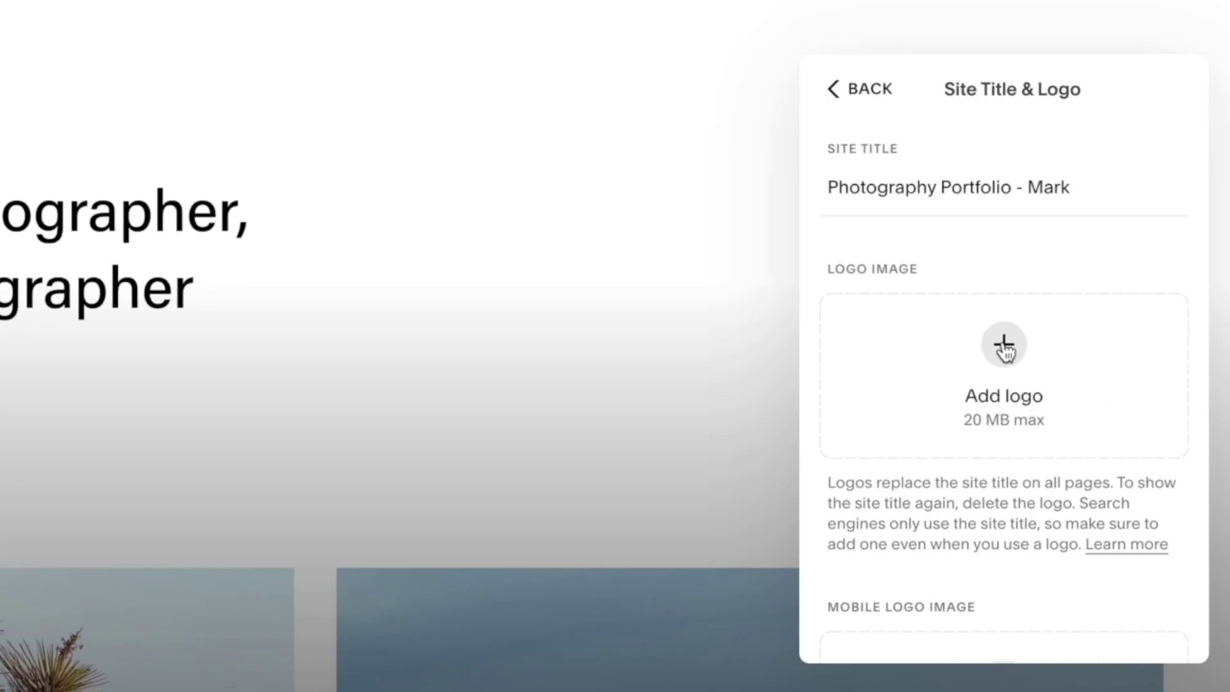
left_click(1088, 191)
key("ctrl+a")
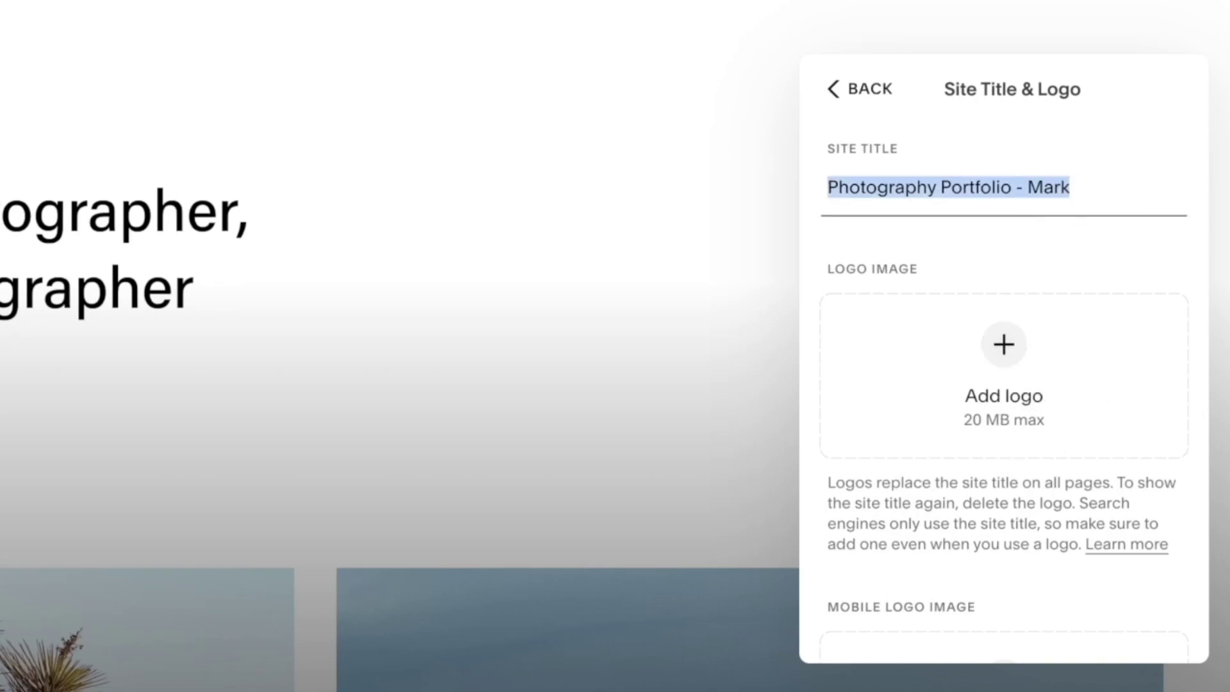
type("MARK")
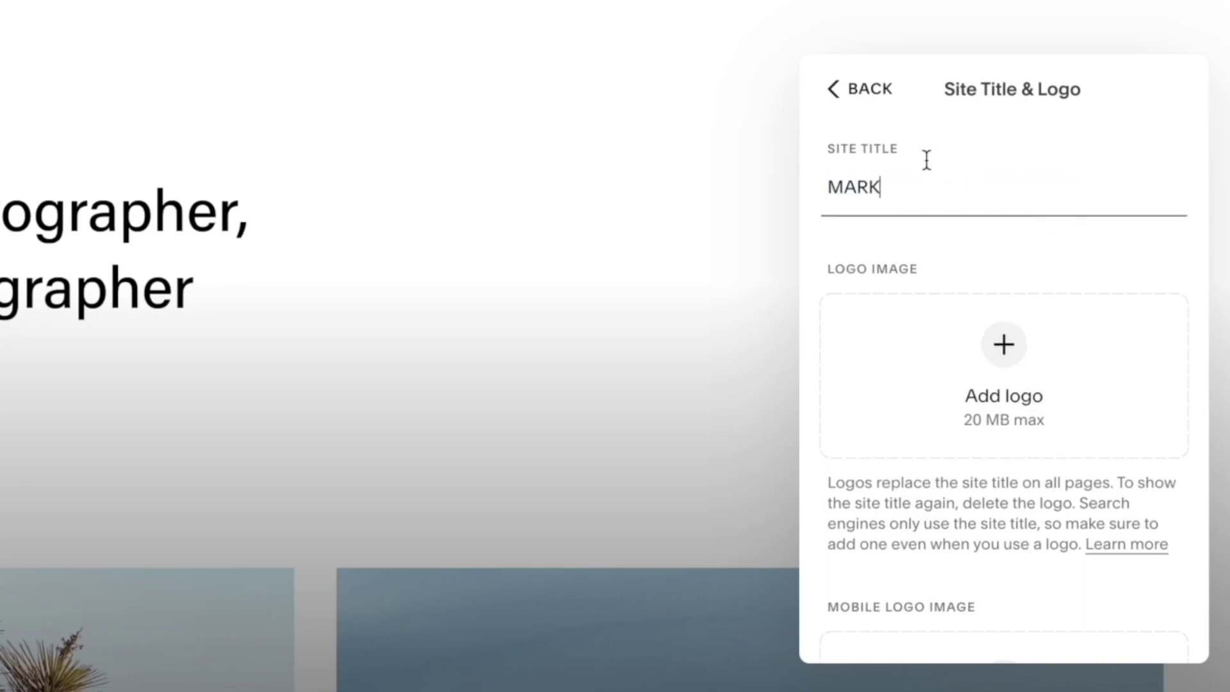
key("Return")
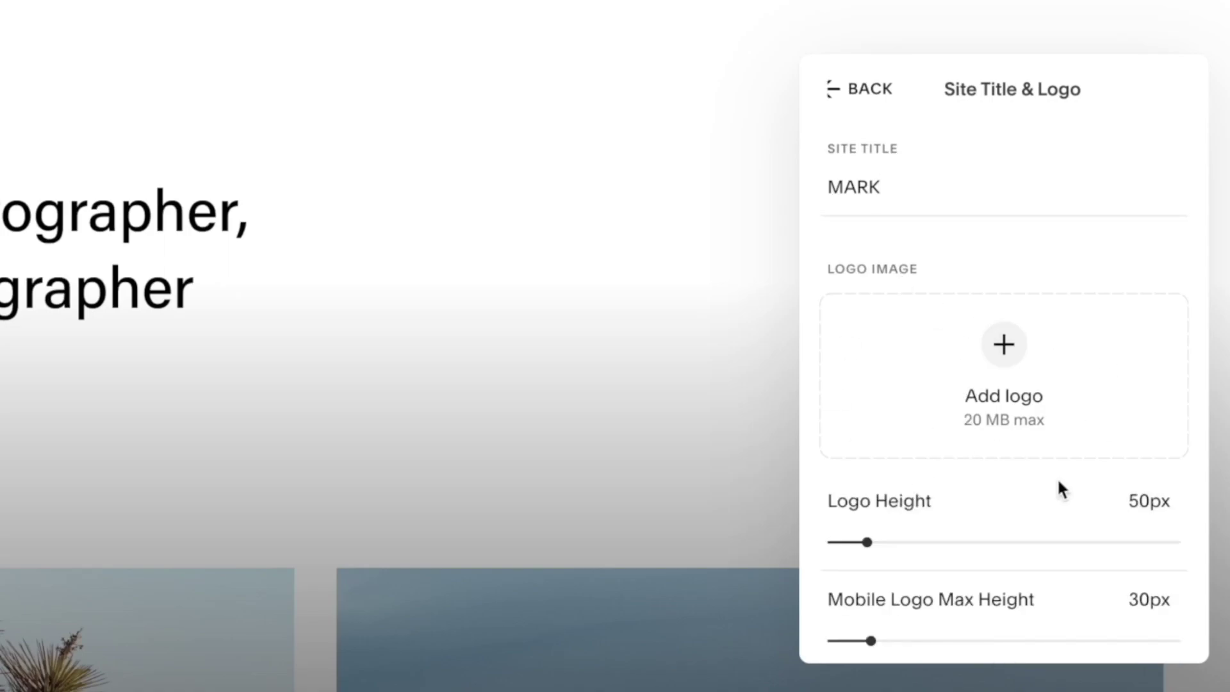
left_click(1004, 344)
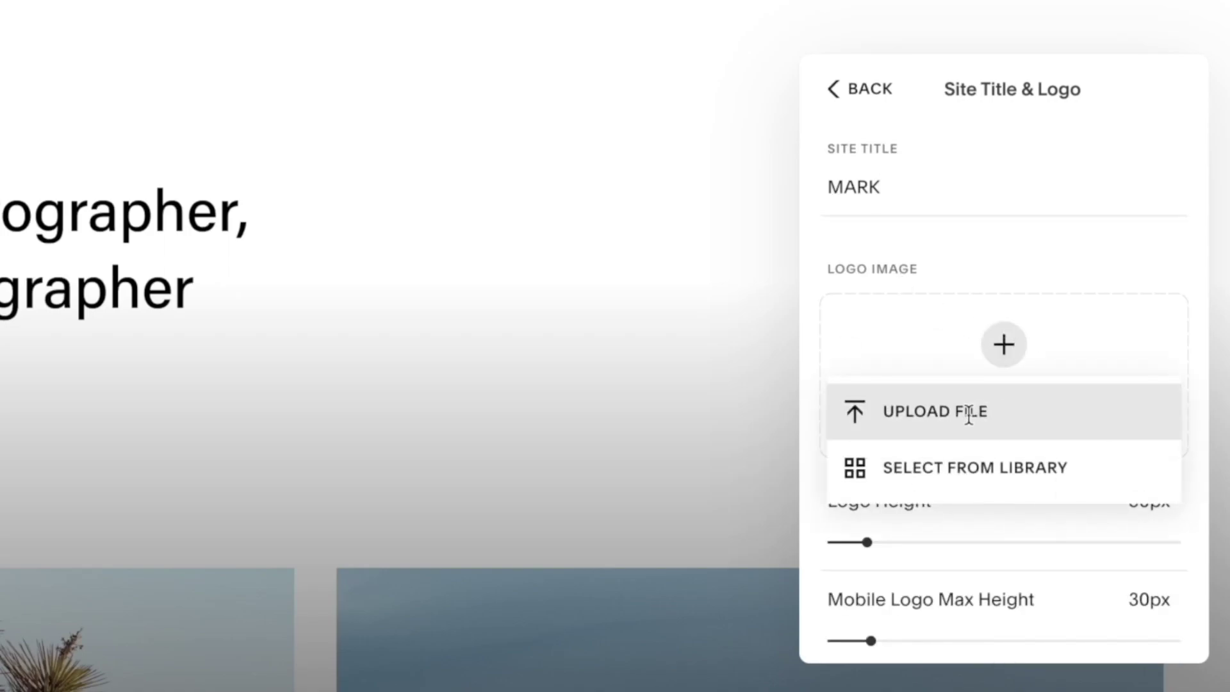
left_click(1070, 359)
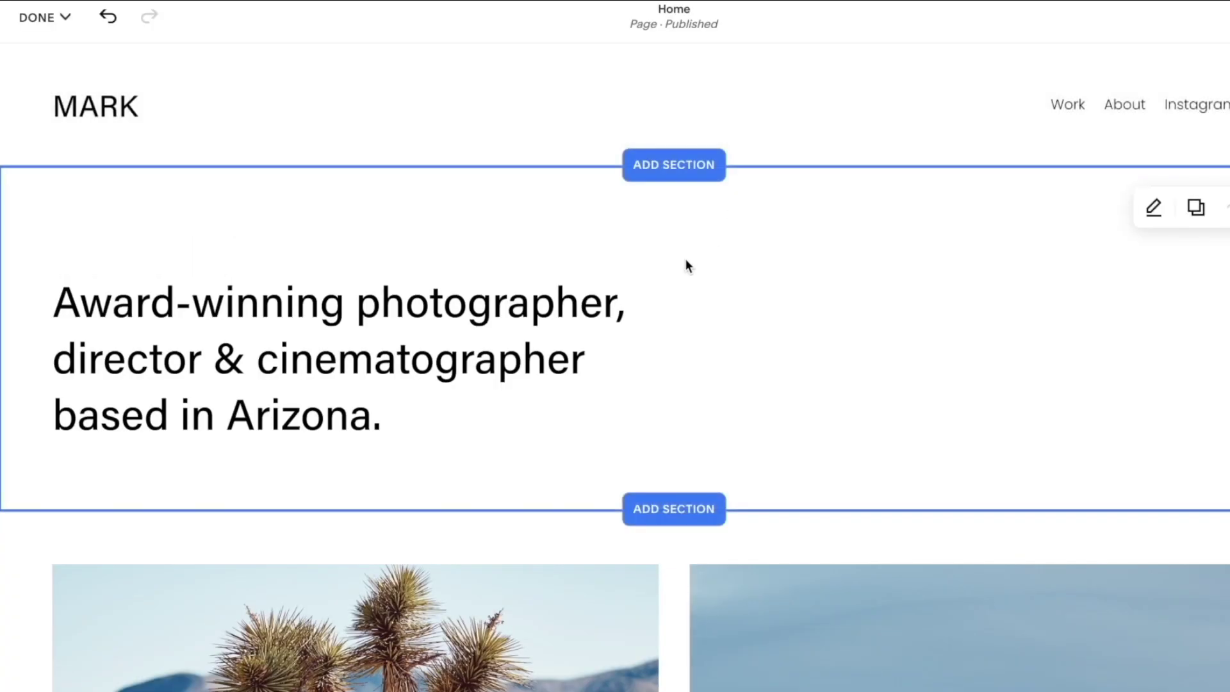
Replace 'Arizona.' with 'Toronto.' in the homepage headline
left_click(526, 328)
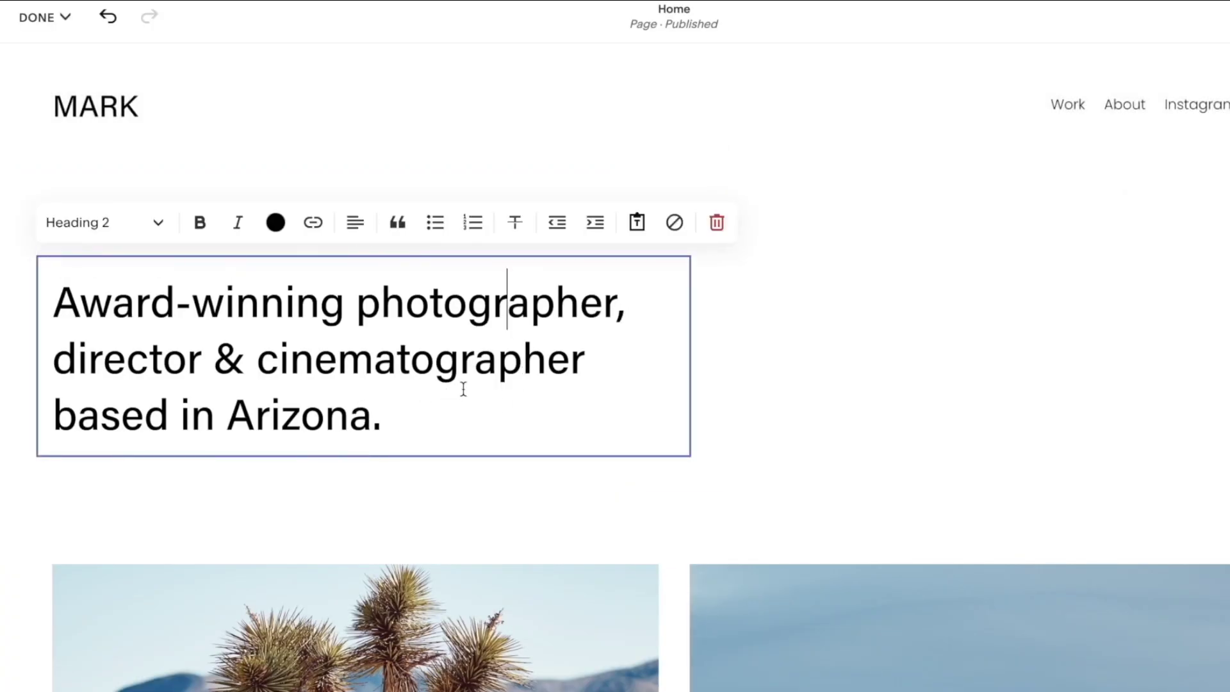
left_click_drag(415, 425, 229, 396)
key("BackSpace")
type("Tor")
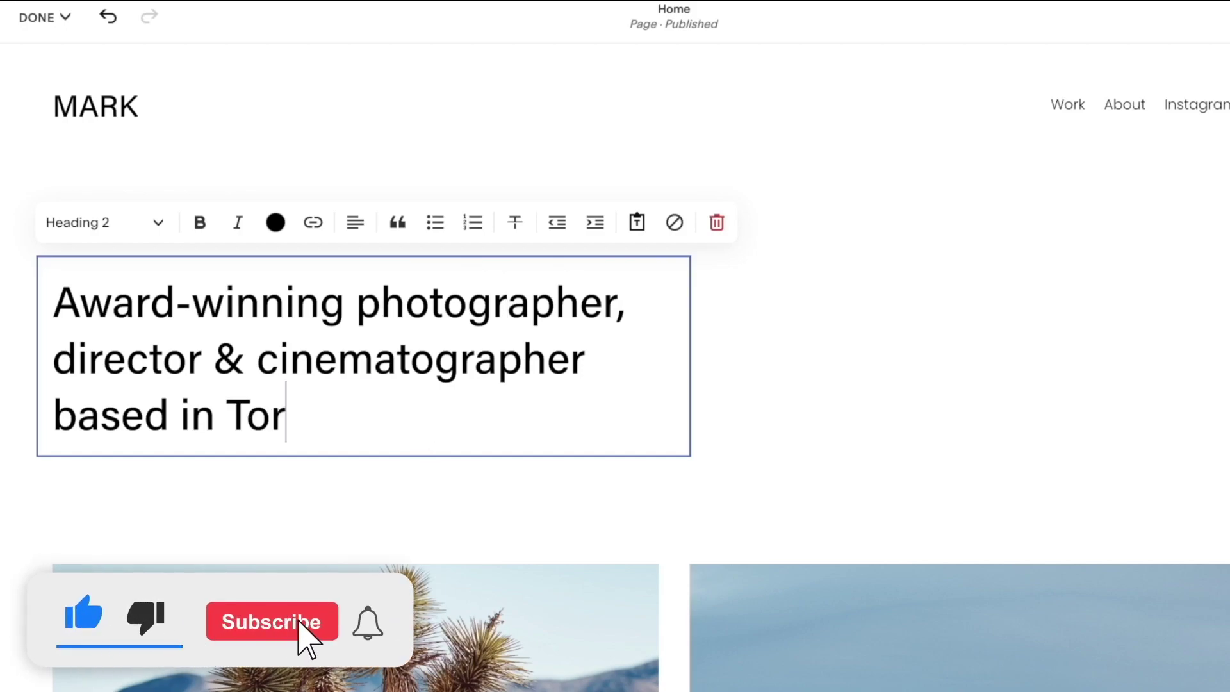
type("onto.")
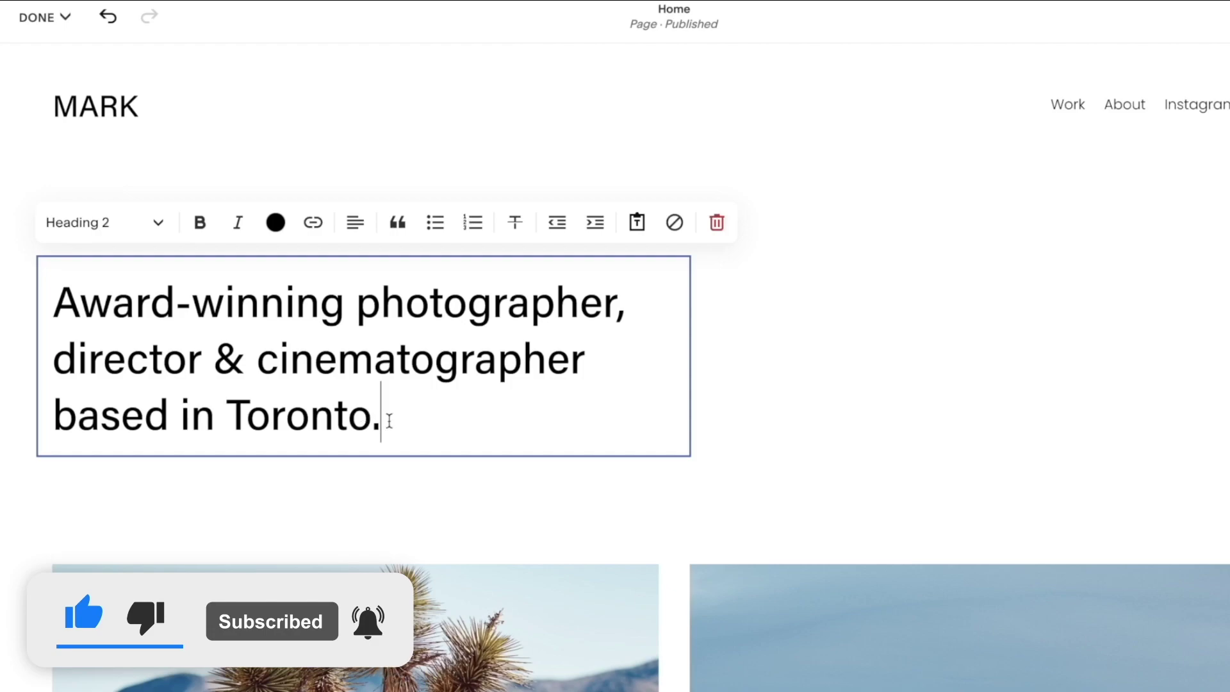
Make the headline bold italic and colour it grey-green
left_click_drag(387, 420, 41, 302)
left_click(105, 224)
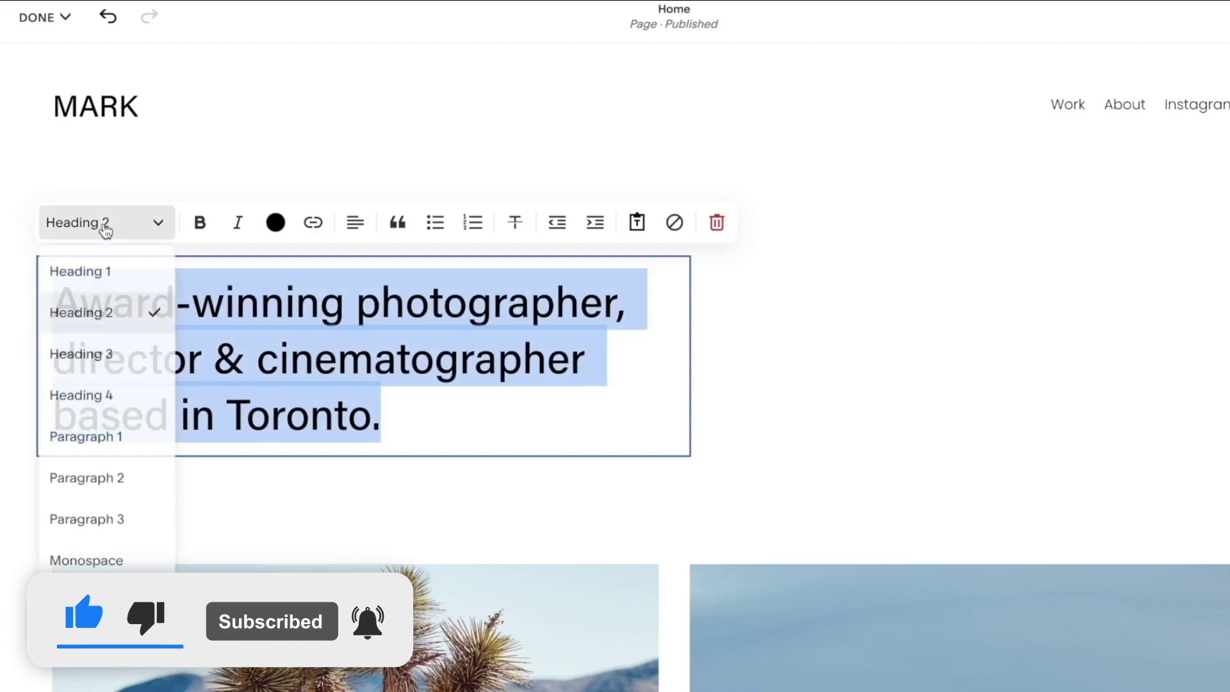
scroll(115, 436, "down", 1)
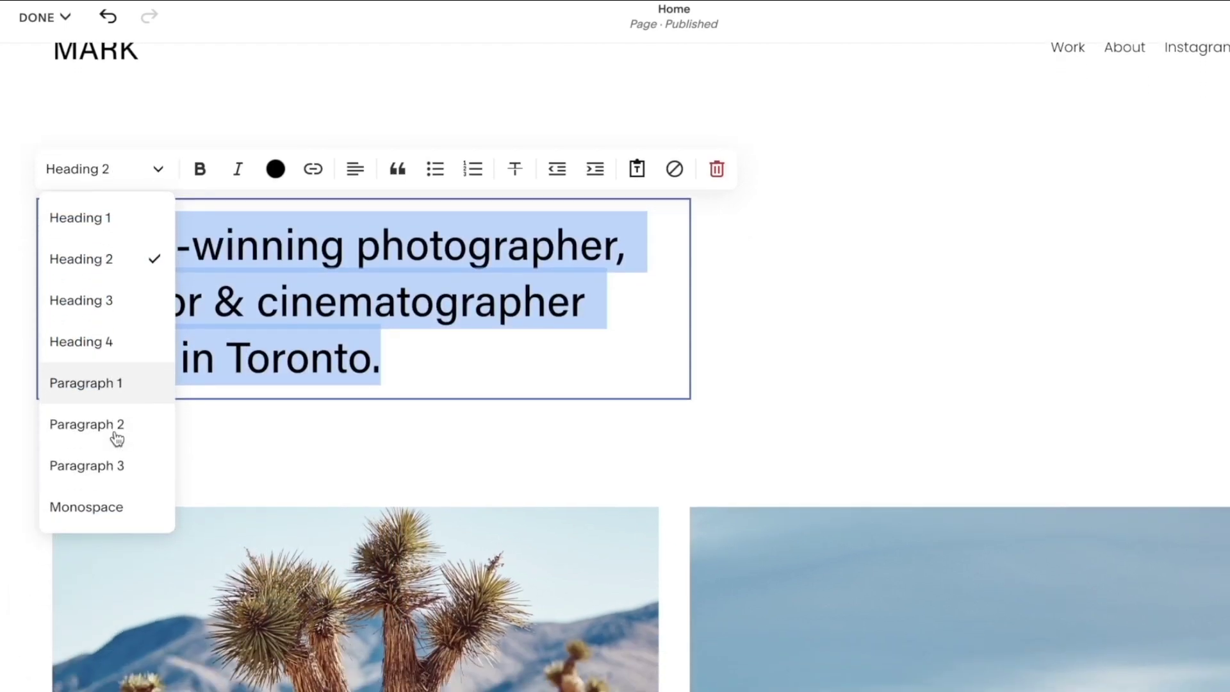
scroll(106, 341, "up", 1)
left_click(200, 224)
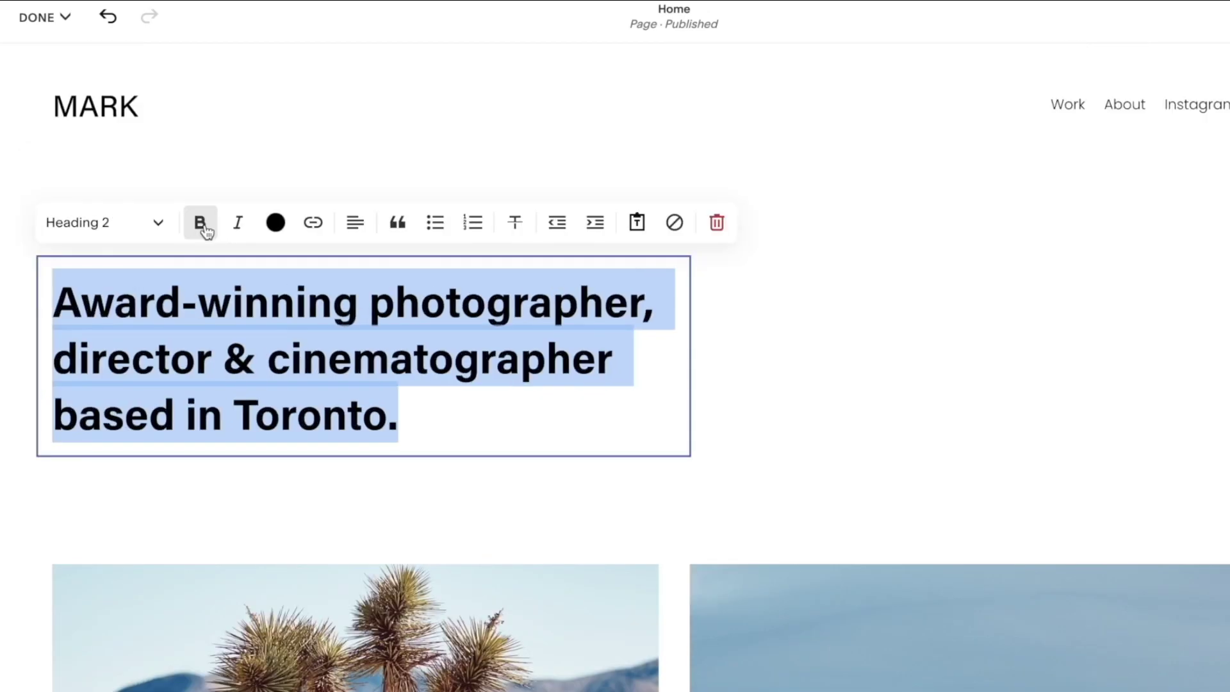
left_click(238, 225)
left_click(275, 222)
left_click(325, 329)
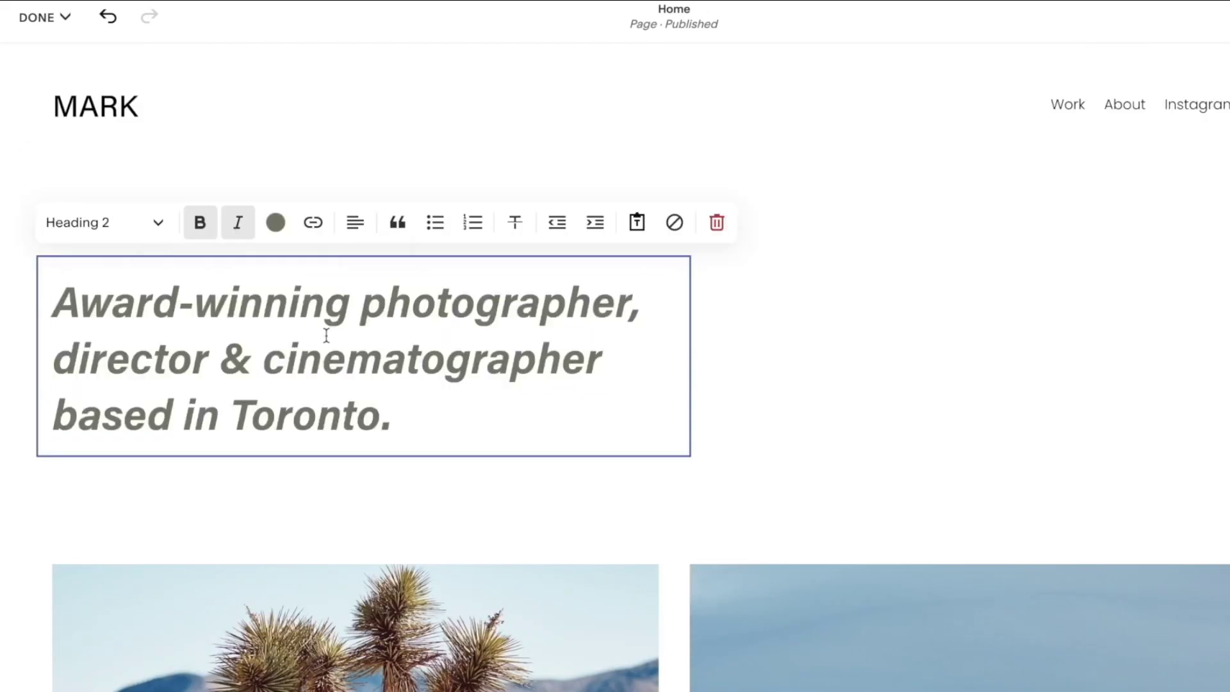
Try centre and right alignment on the headline, then leave it left-aligned without a link
left_click(321, 230)
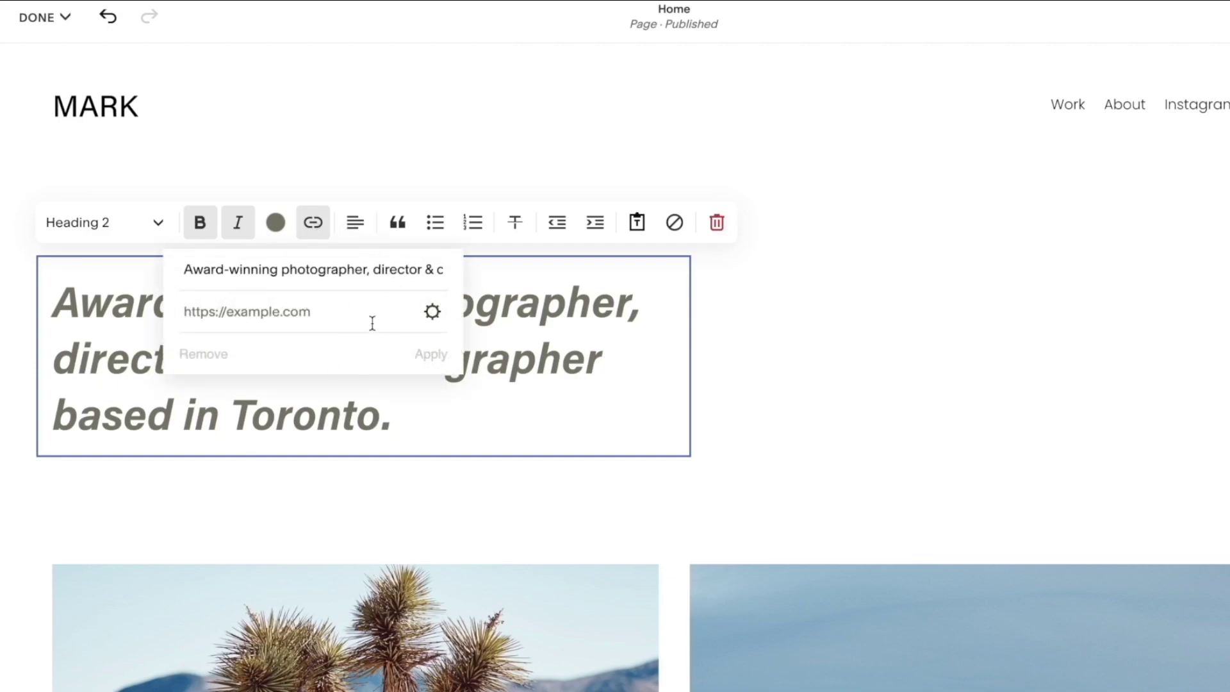
left_click(311, 225)
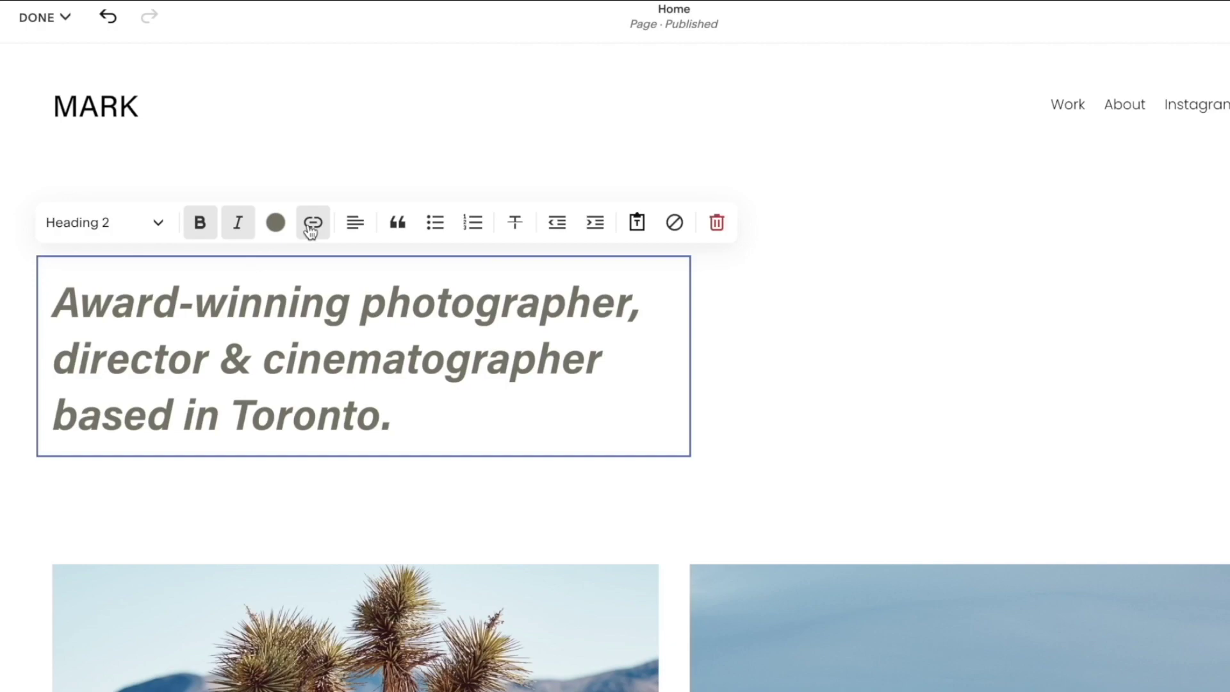
left_click(357, 233)
left_click(356, 277)
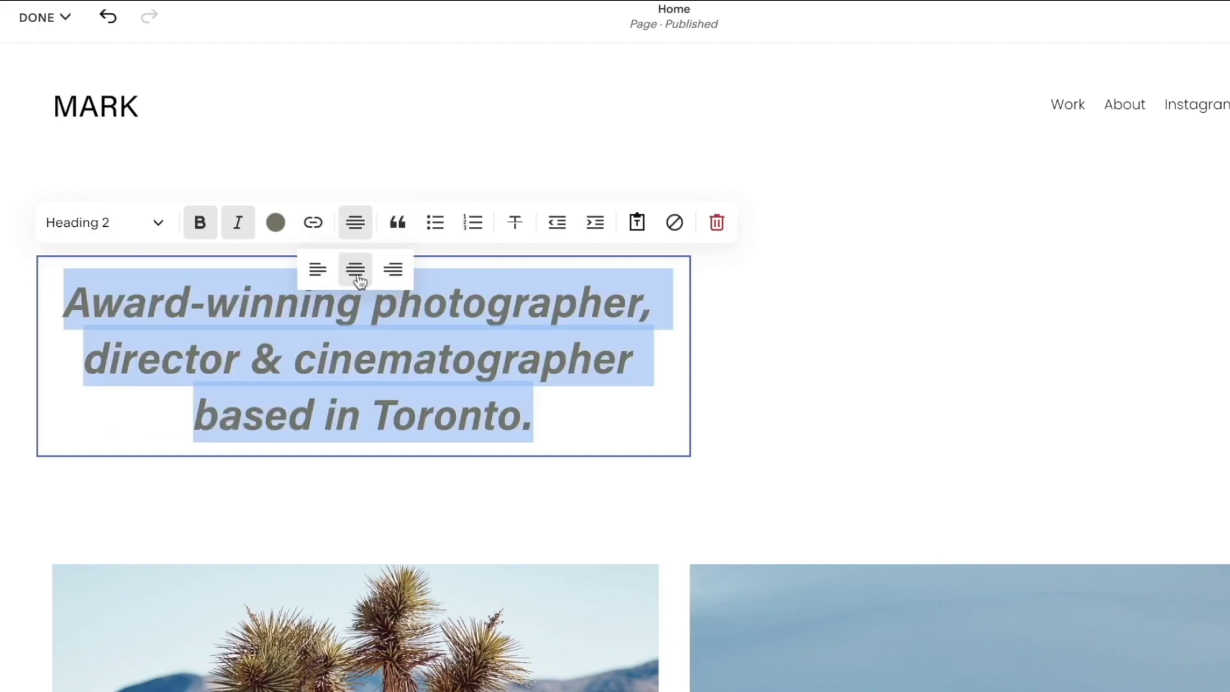
left_click(391, 274)
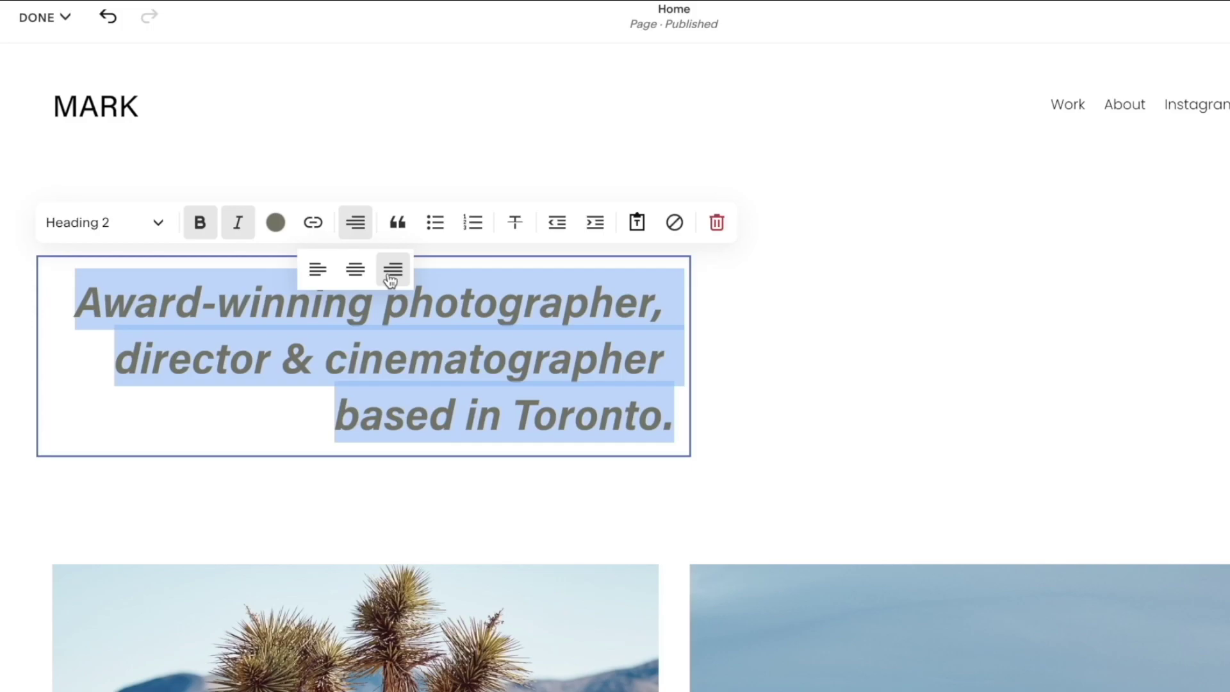
left_click(320, 276)
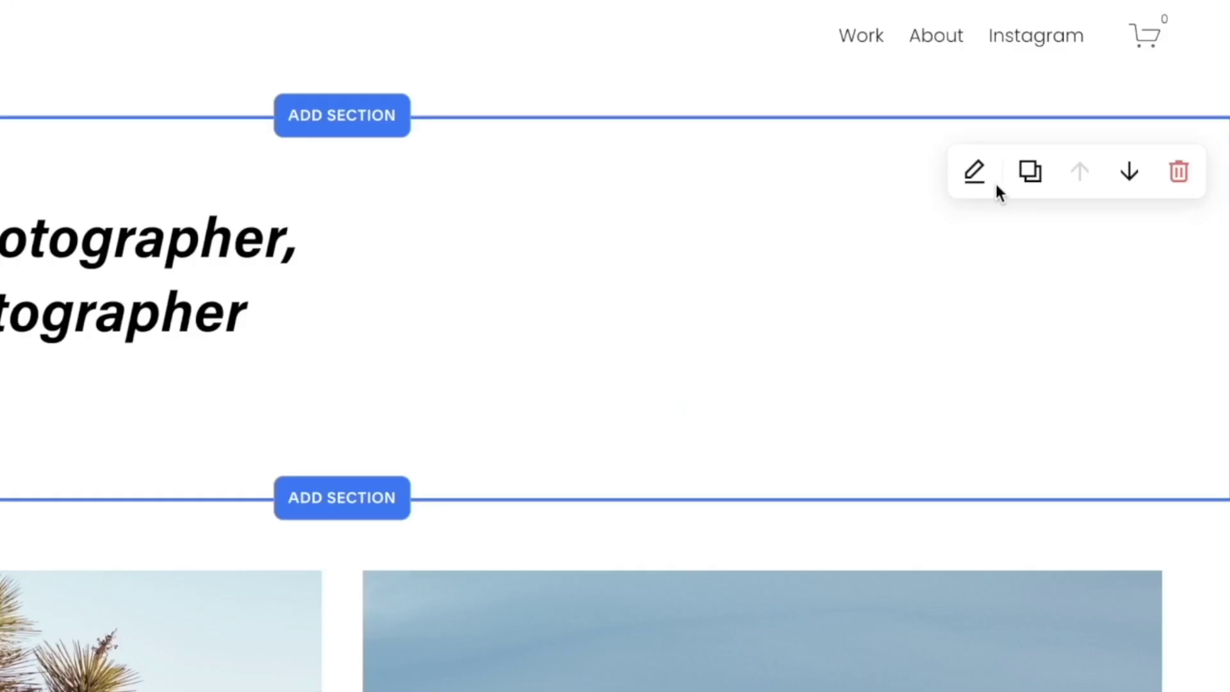
Give the headline section a plain art background and set its width to Inset
left_click(1165, 272)
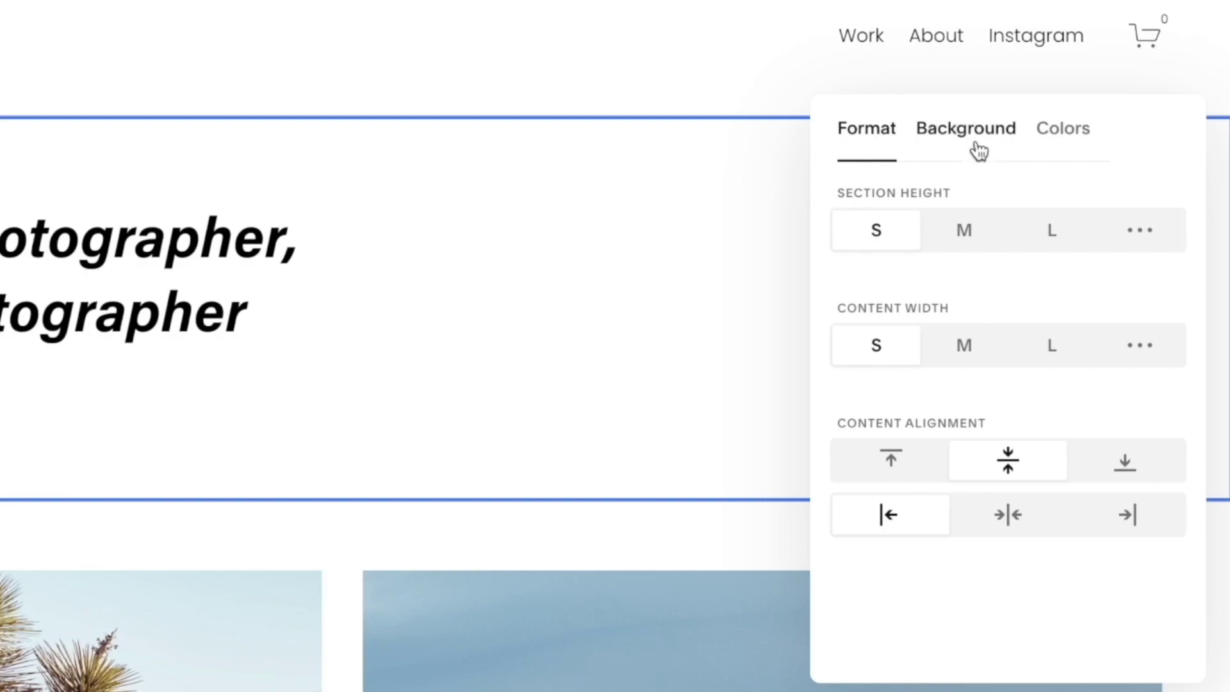
left_click(976, 144)
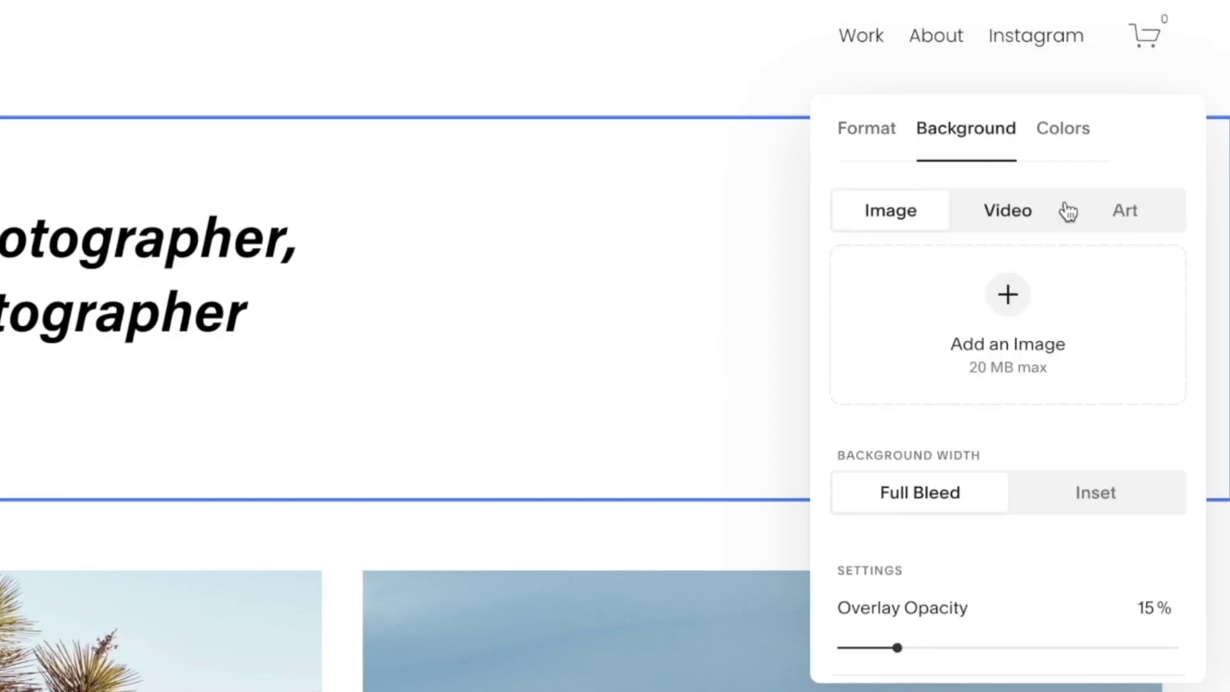
left_click(1028, 217)
left_click(1127, 214)
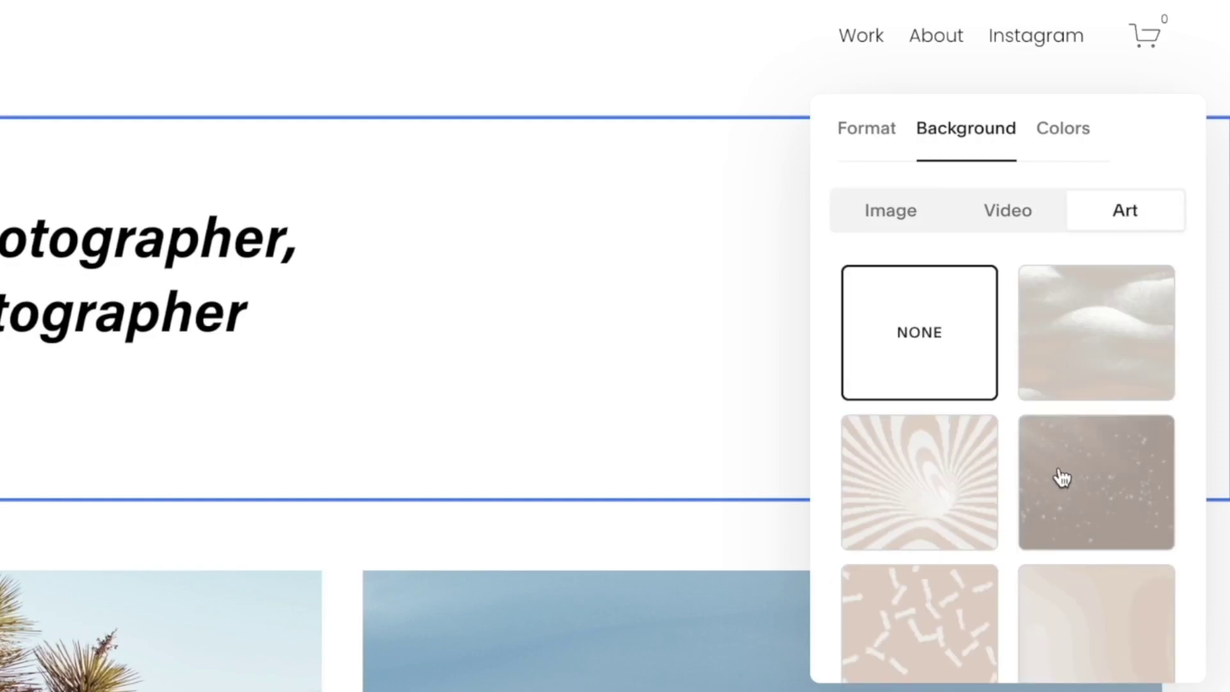
scroll(1062, 483, "down", 5)
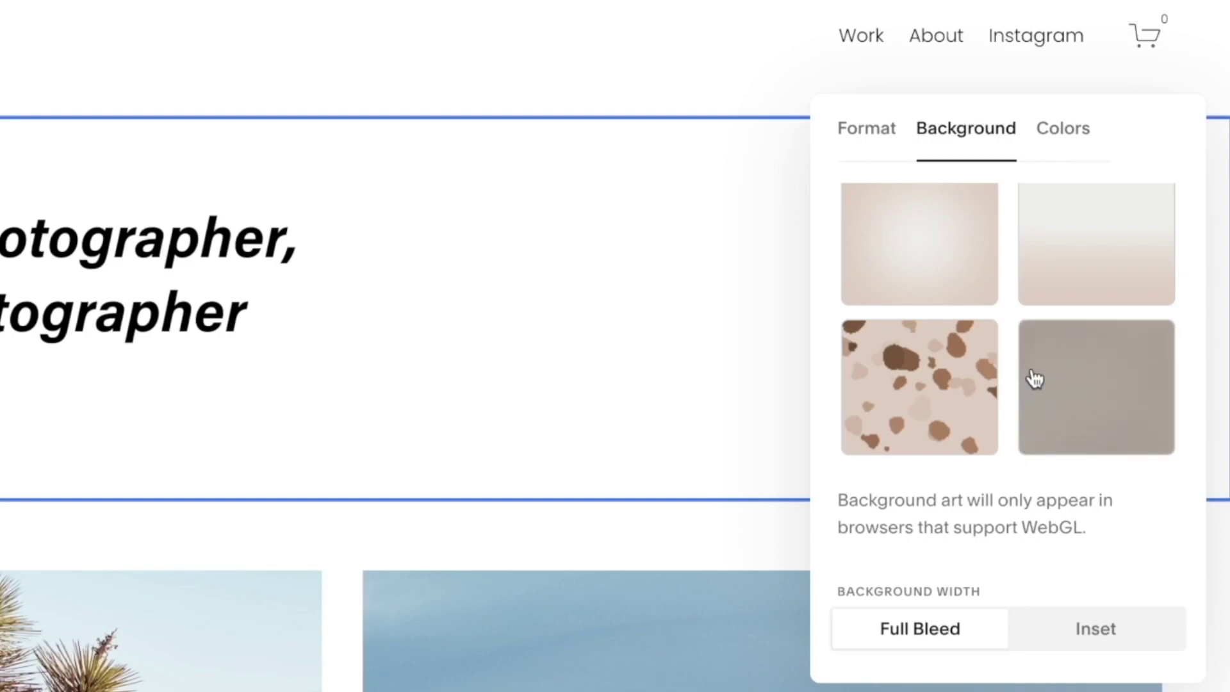
left_click(1090, 357)
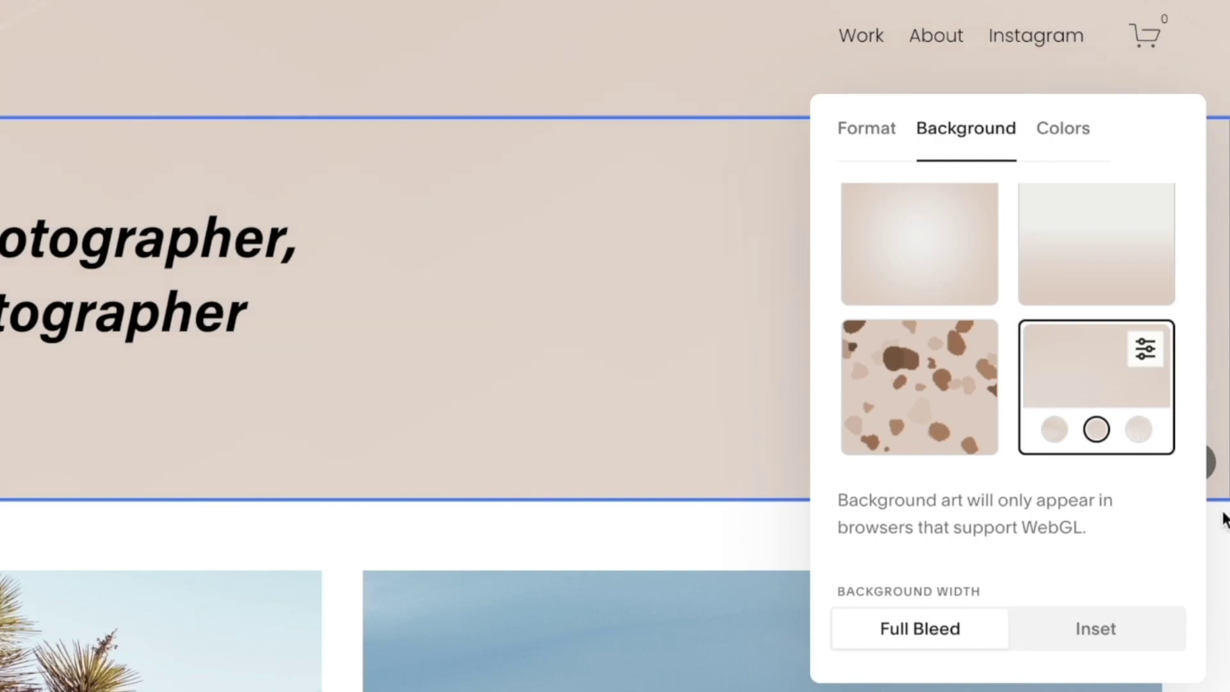
left_click(1095, 628)
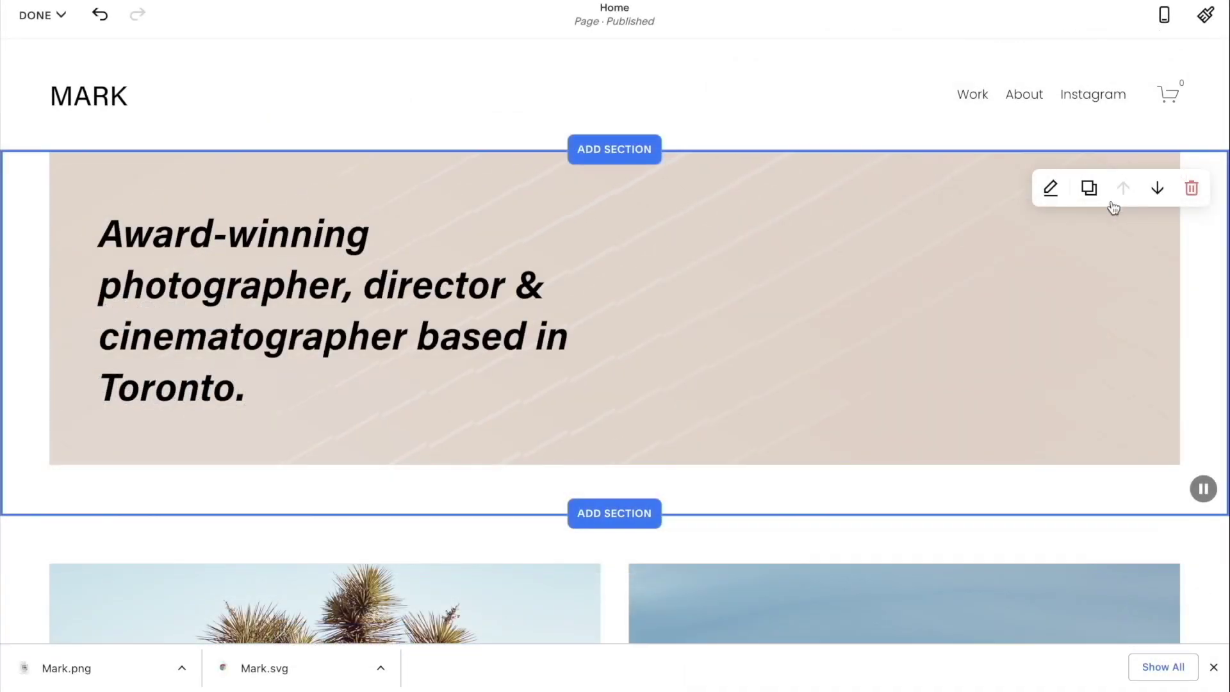
scroll(855, 335, "down", 2)
scroll(855, 336, "down", 5)
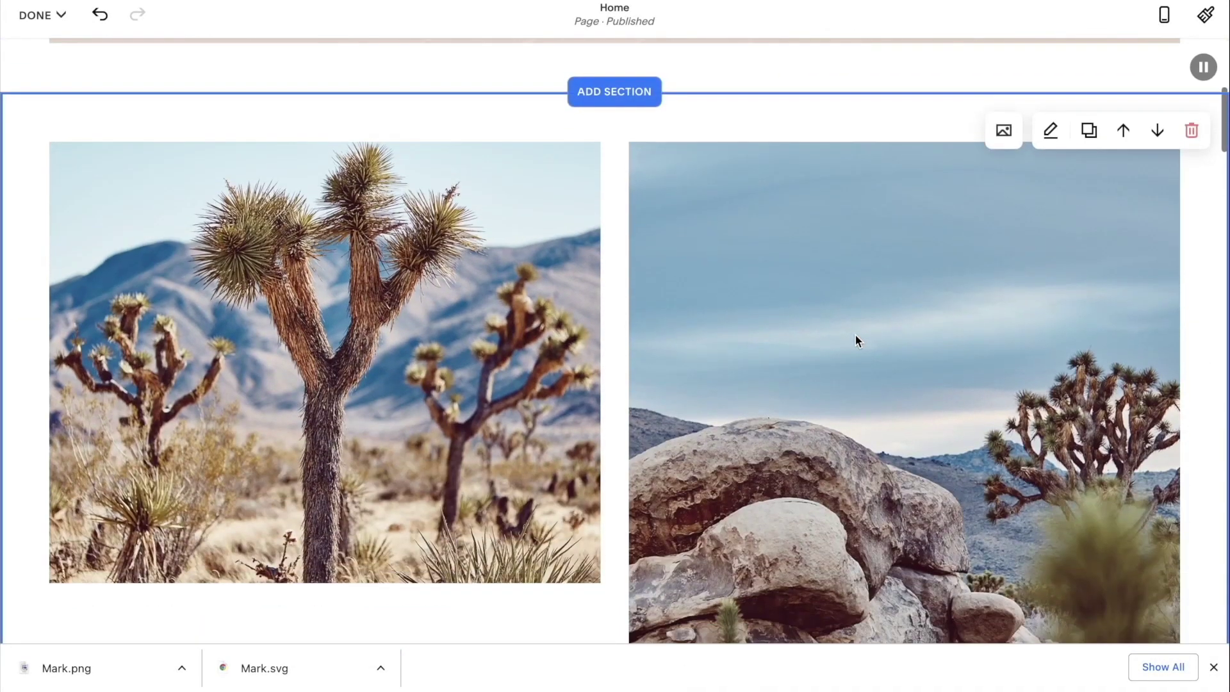
scroll(855, 335, "up", 1)
left_click(589, 168)
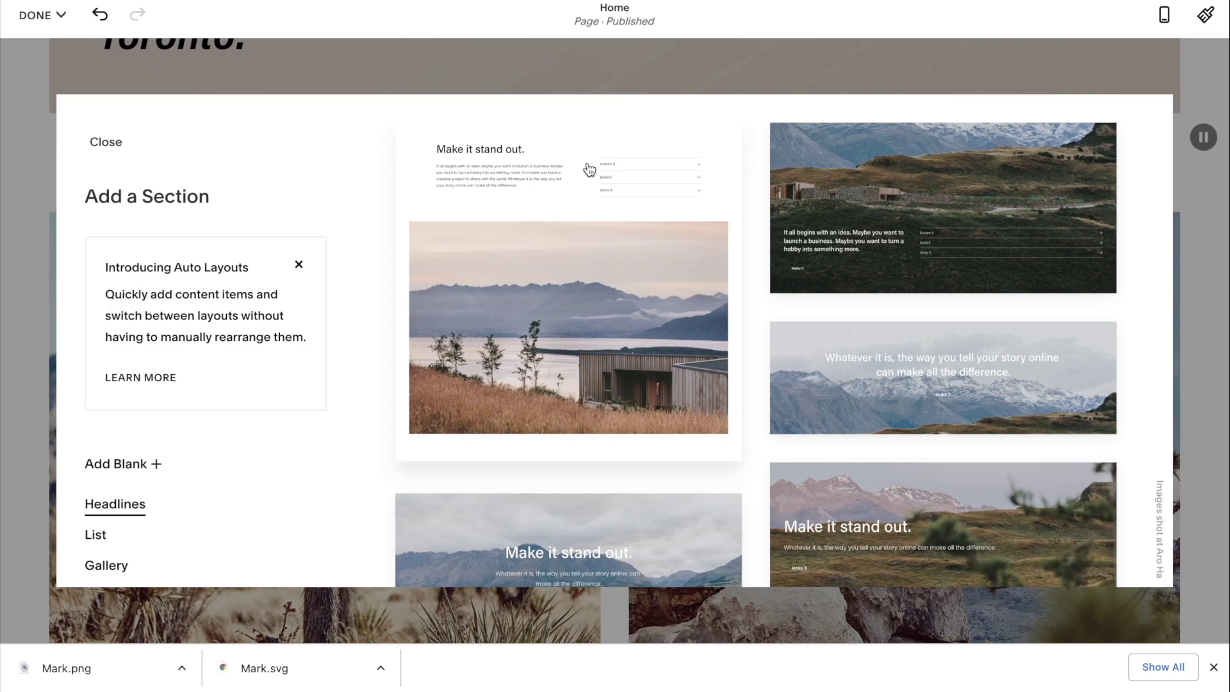
scroll(205, 401, "down", 4)
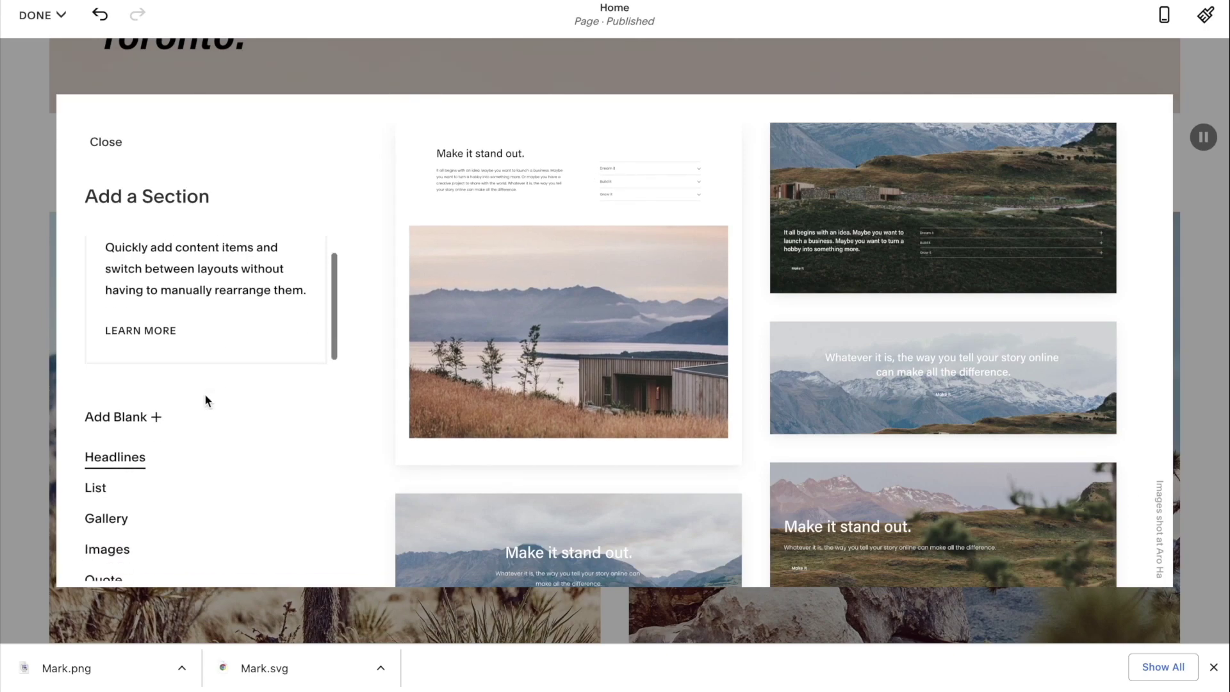
left_click(104, 361)
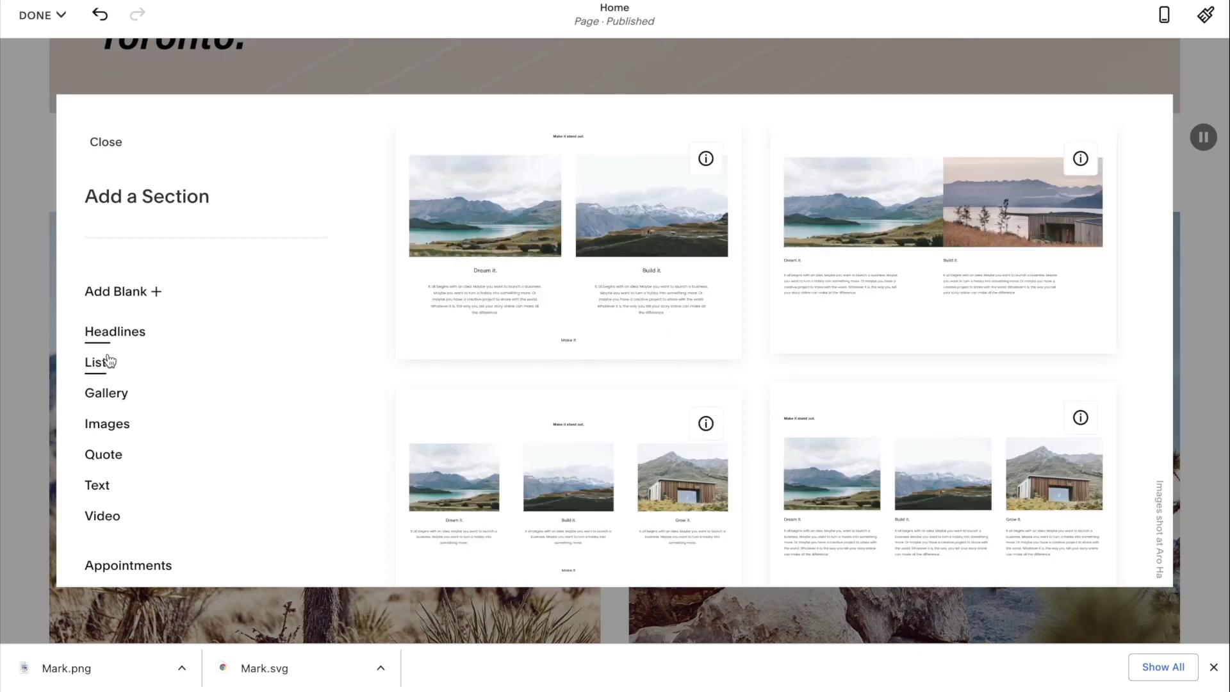
left_click(112, 401)
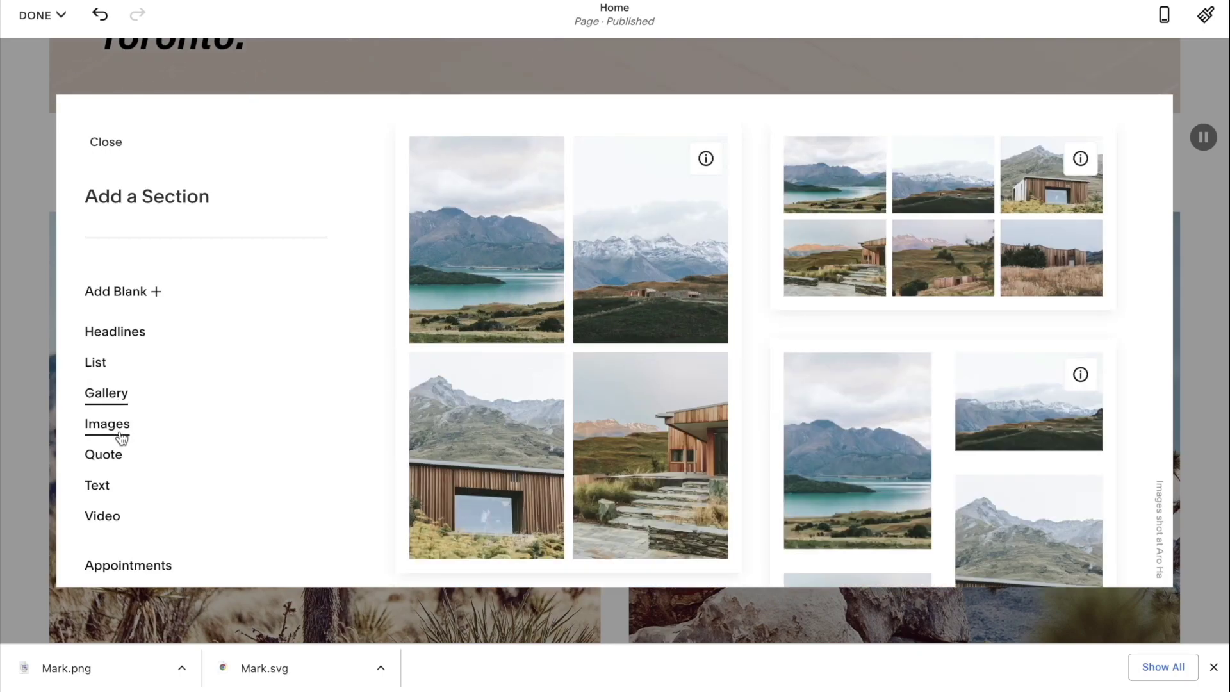
left_click(121, 435)
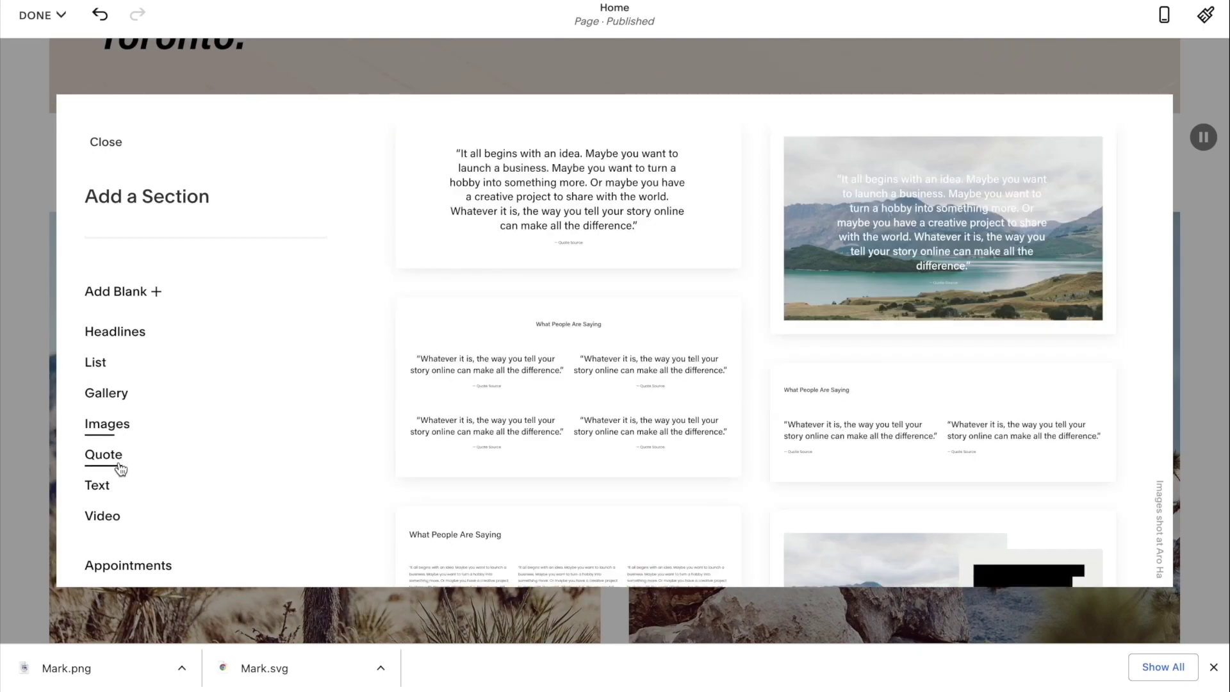
left_click(517, 347)
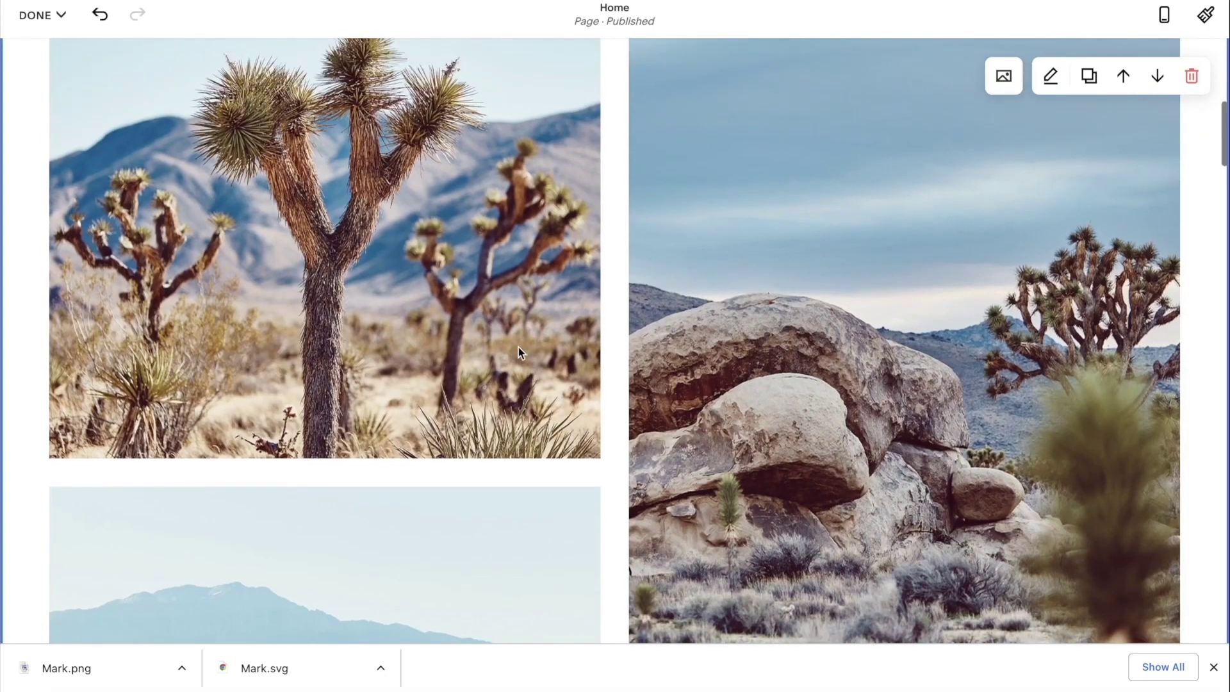
Raise the first cactus photo's brightness to 23 and apply the Gramercy filter
left_click(1004, 90)
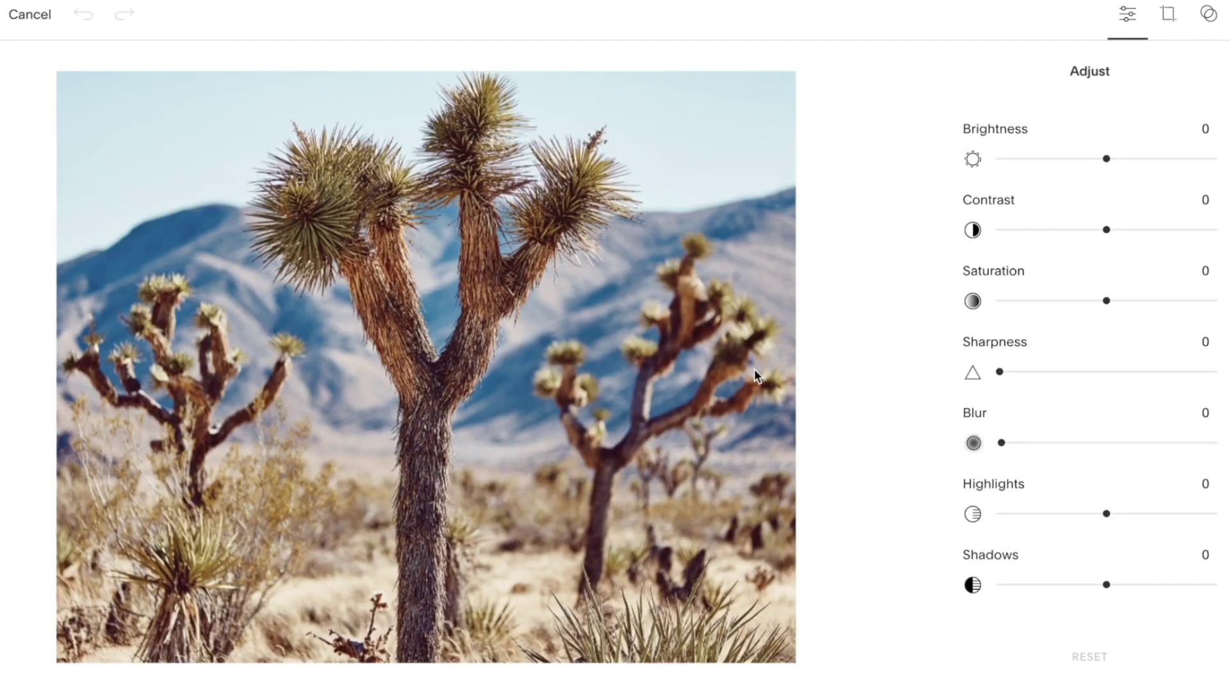
left_click_drag(1106, 158, 1132, 182)
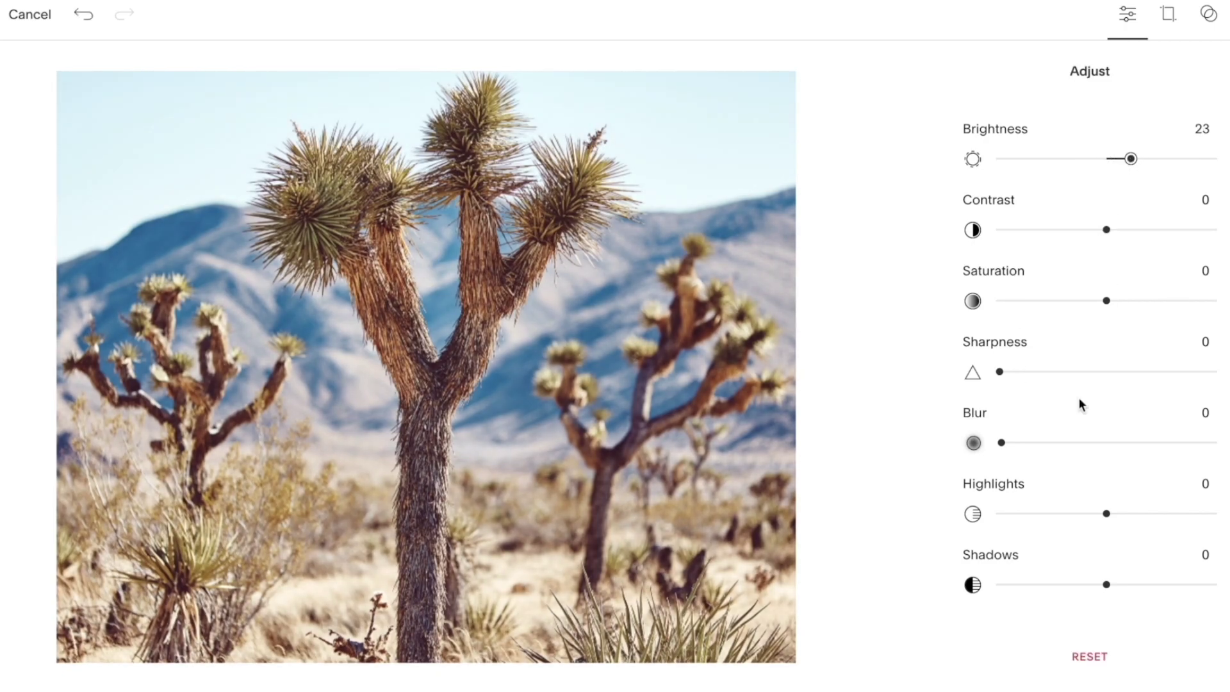
left_click(1169, 20)
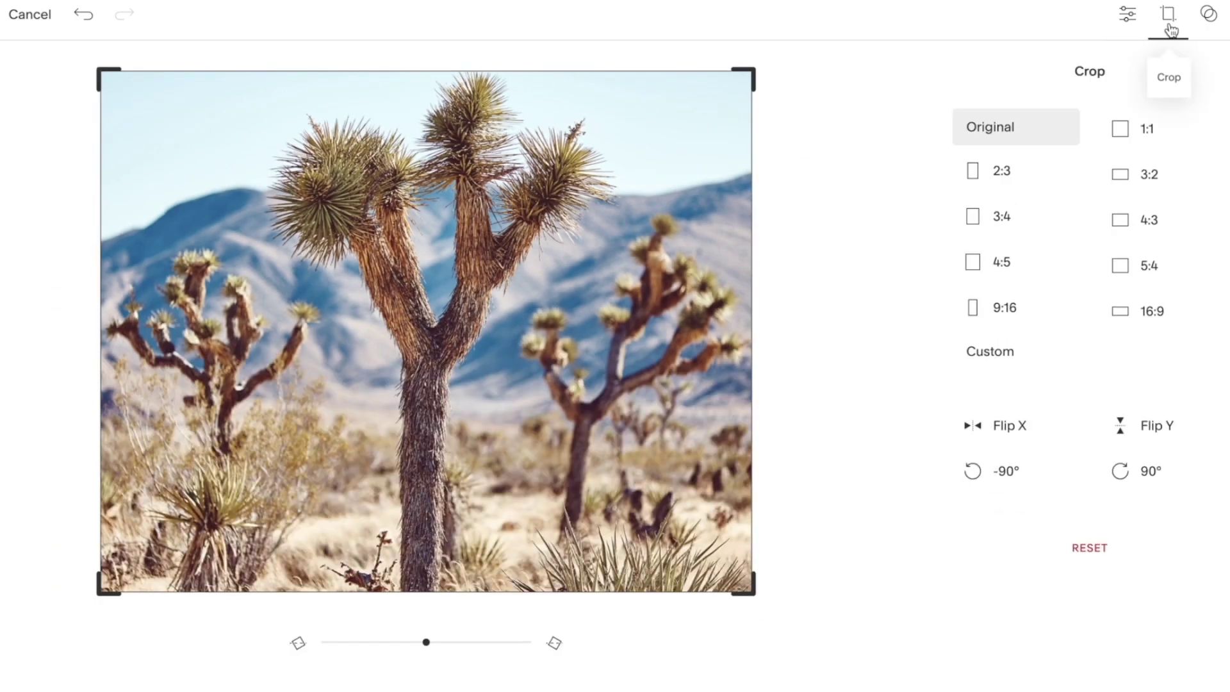
left_click(1215, 25)
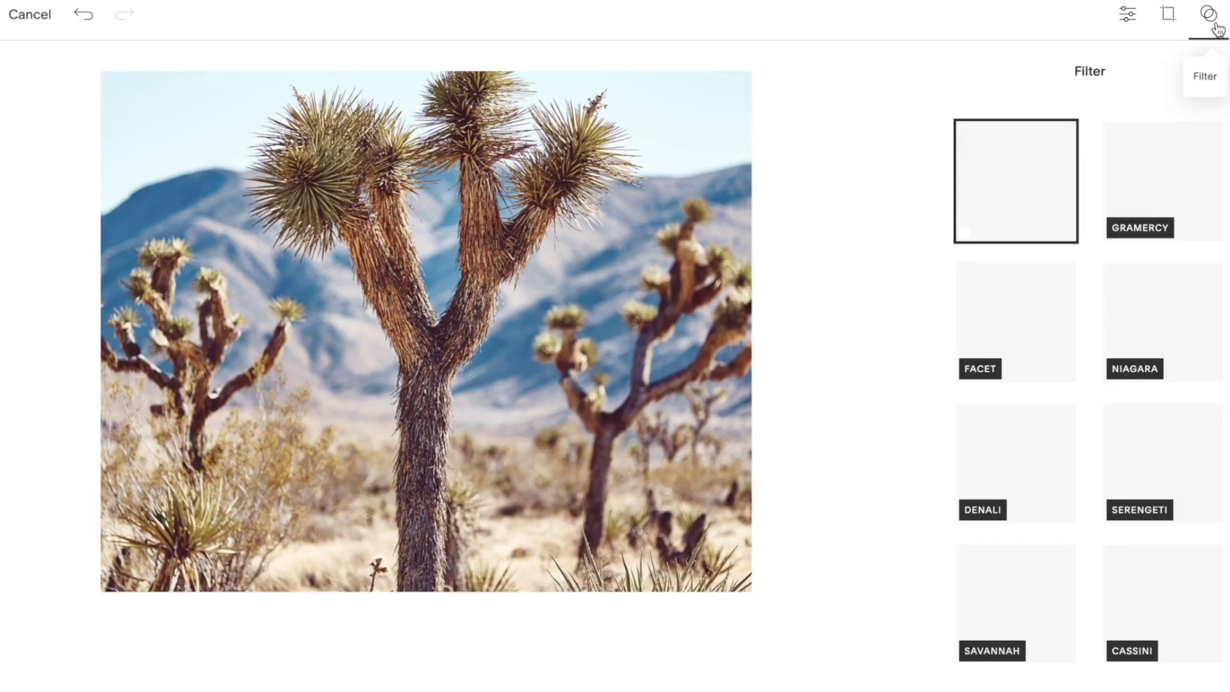
left_click(1172, 175)
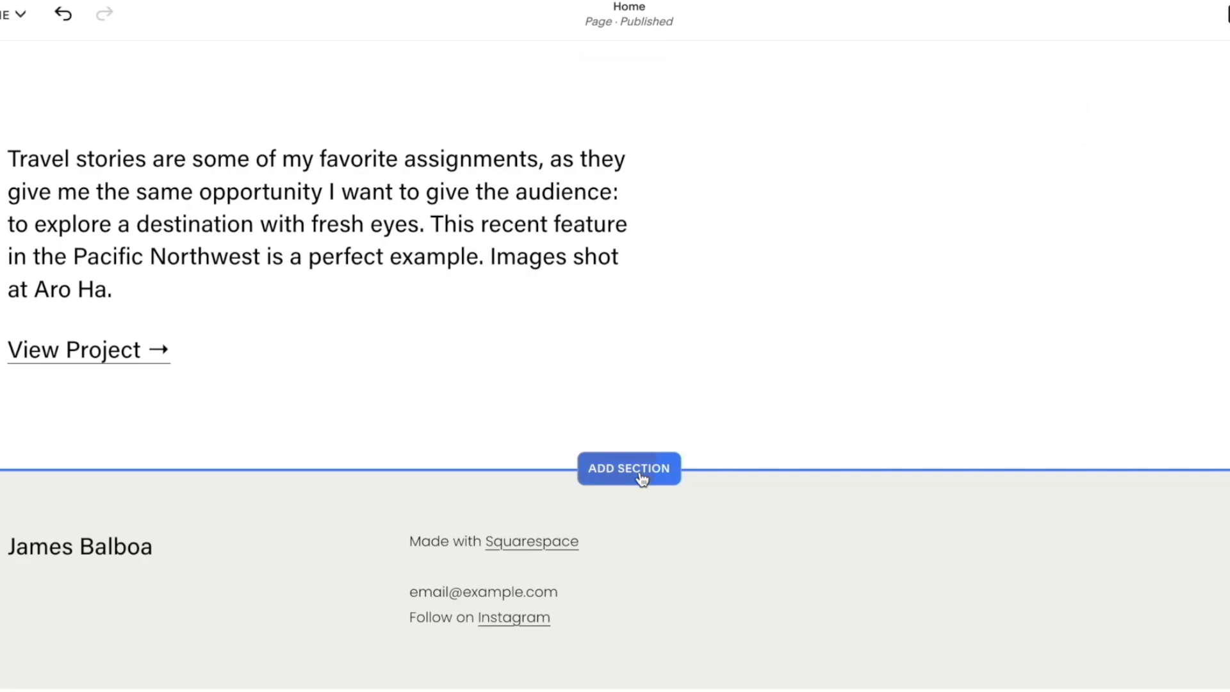
Insert the first Contact layout with the Location, Support and Press Inquiries accordion
left_click(639, 476)
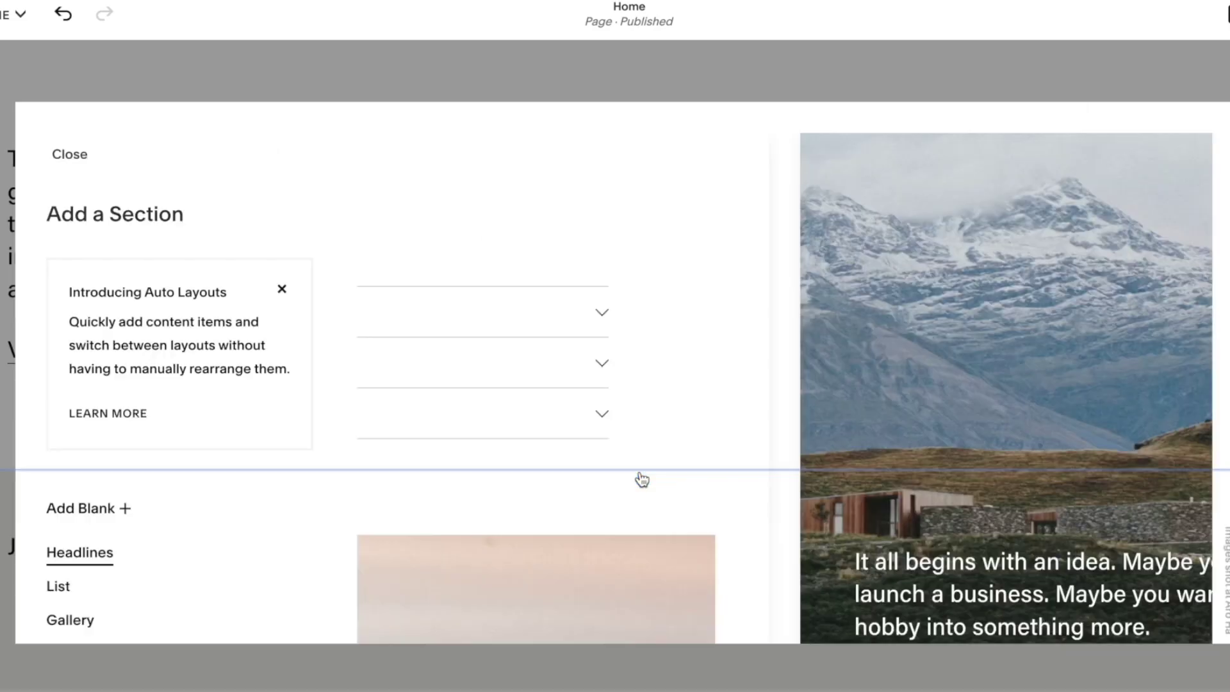
scroll(192, 505, "down", 5)
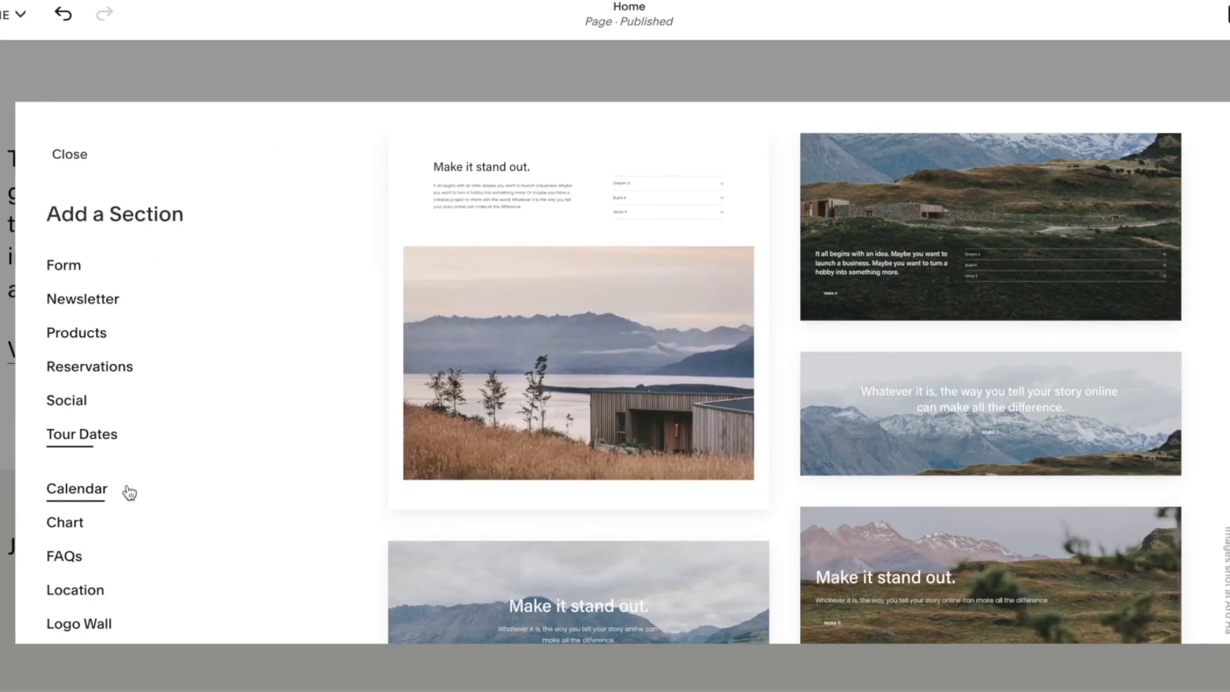
scroll(126, 491, "up", 3)
left_click(60, 395)
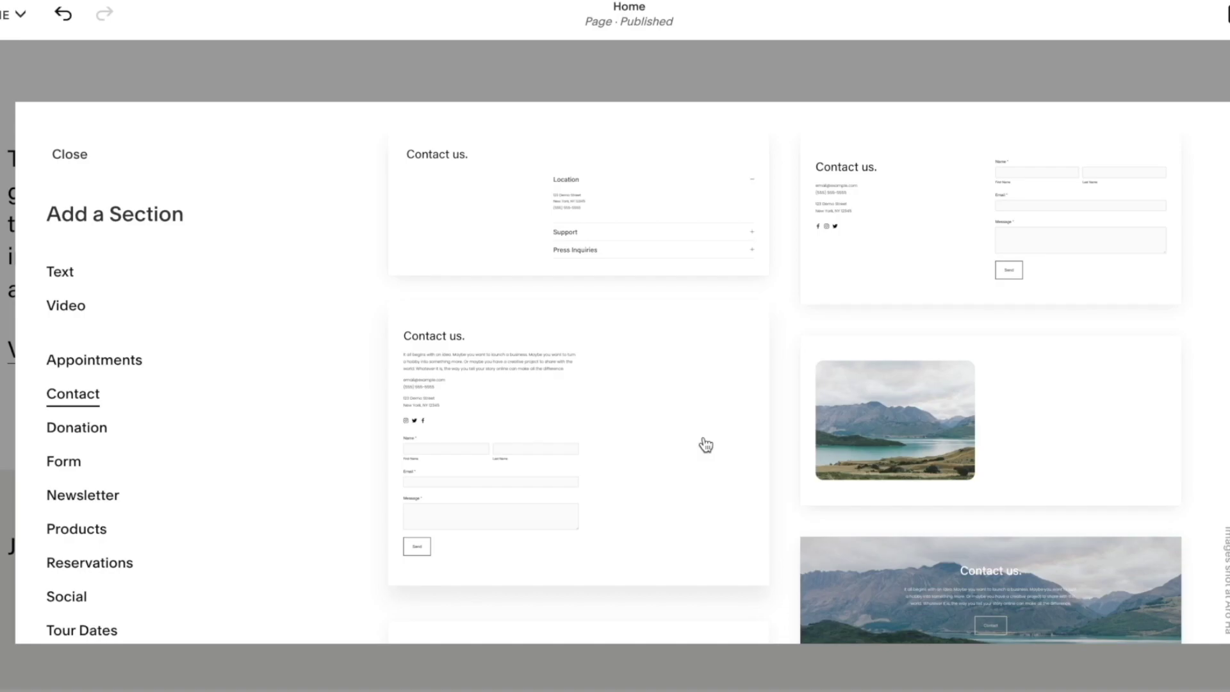
scroll(706, 445, "down", 2)
scroll(705, 442, "up", 2)
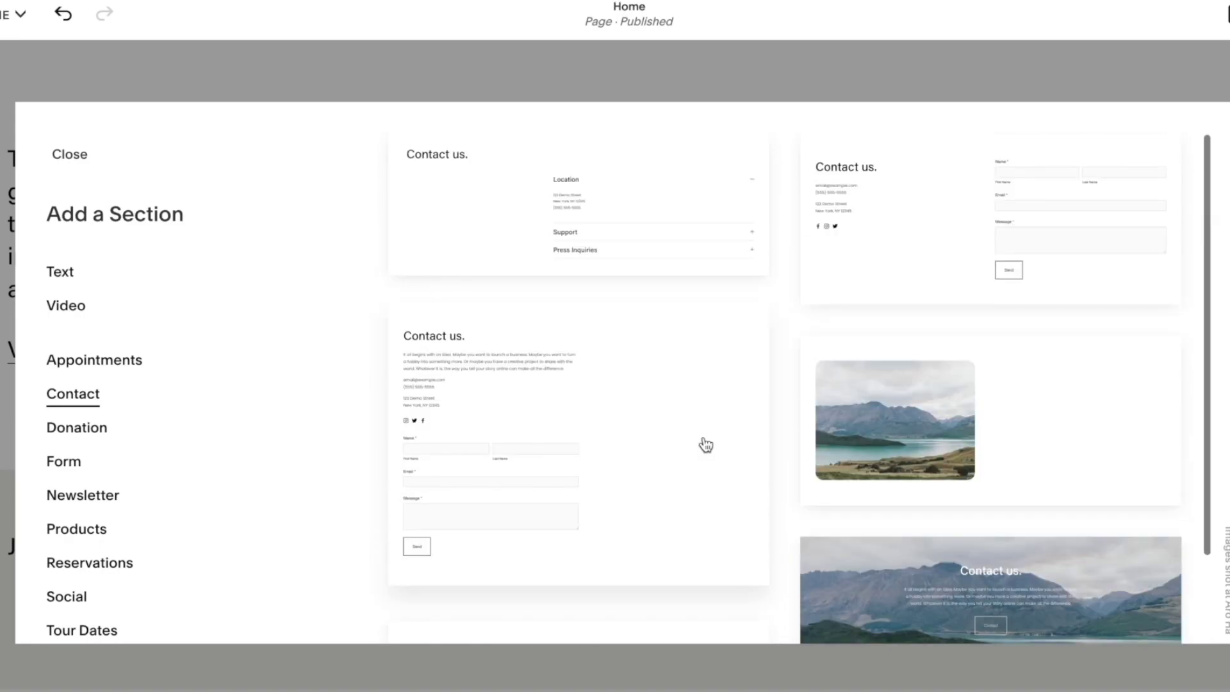
left_click(625, 253)
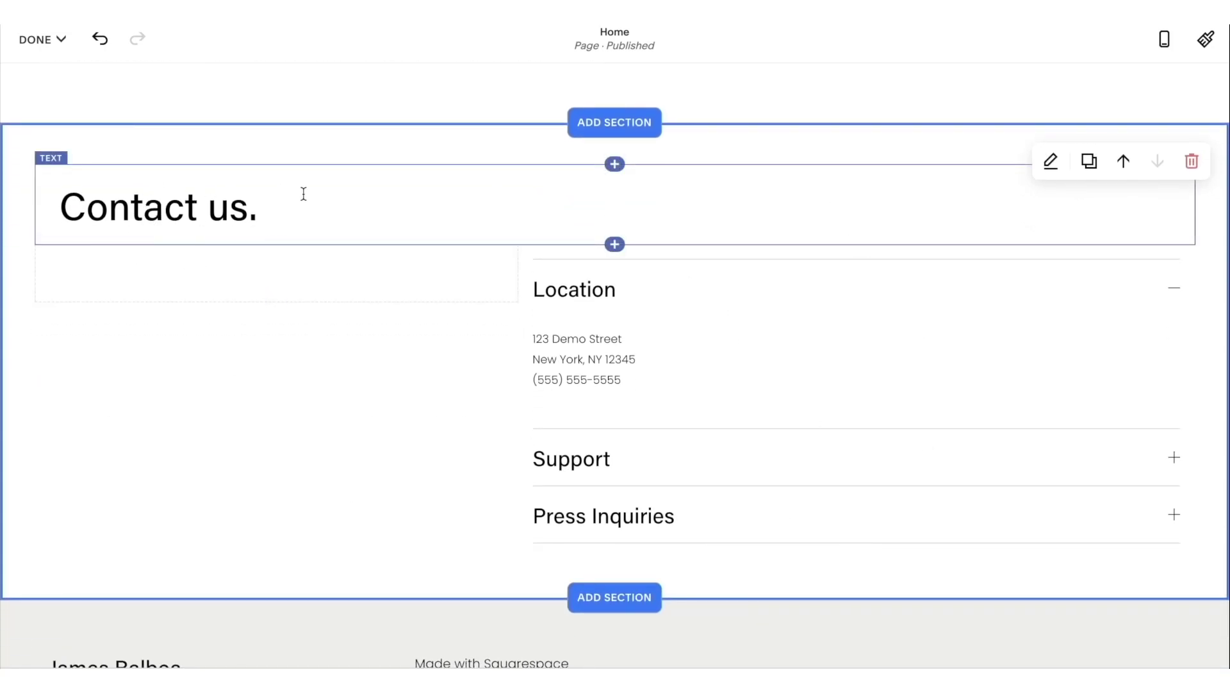
Replace the 'Contact us.' heading with 'You can reach out to us'
left_click_drag(304, 212, 44, 194)
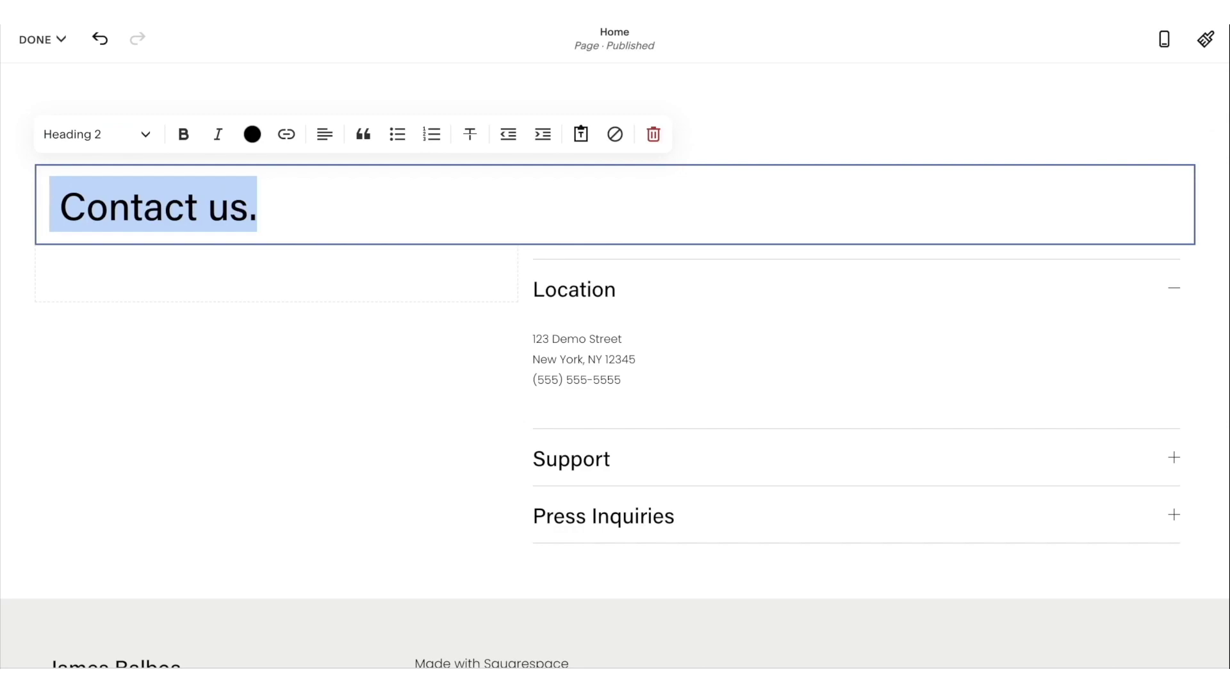
type("You can ")
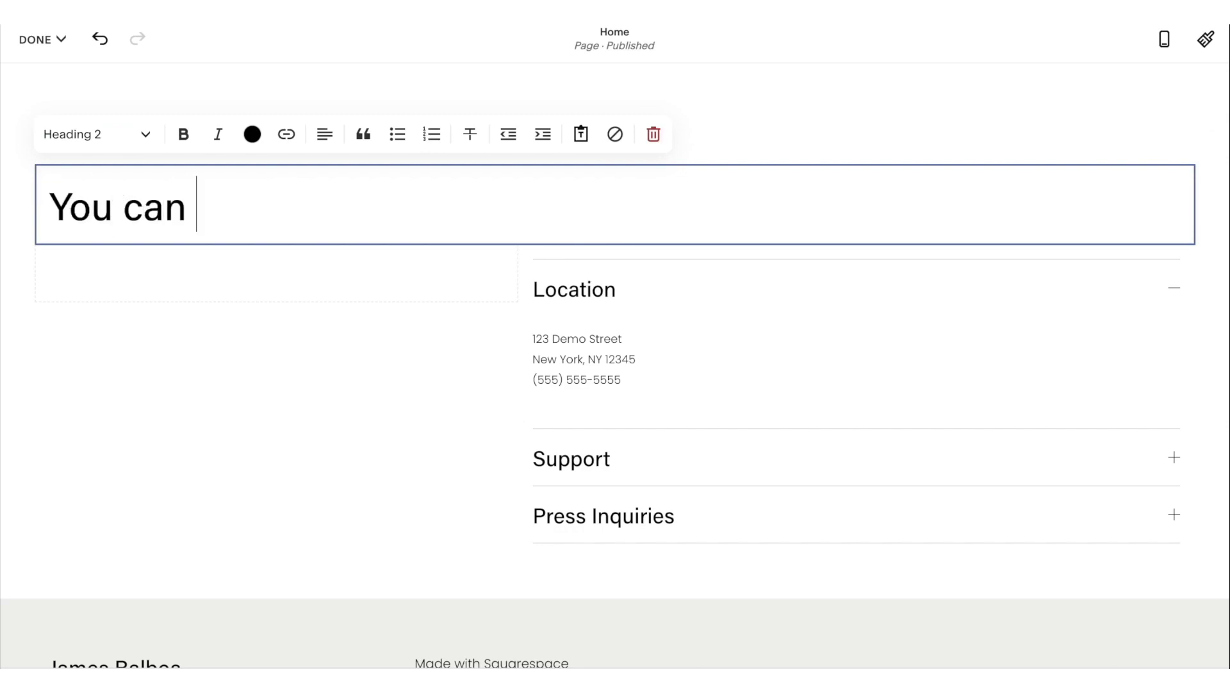
type("reach out to u")
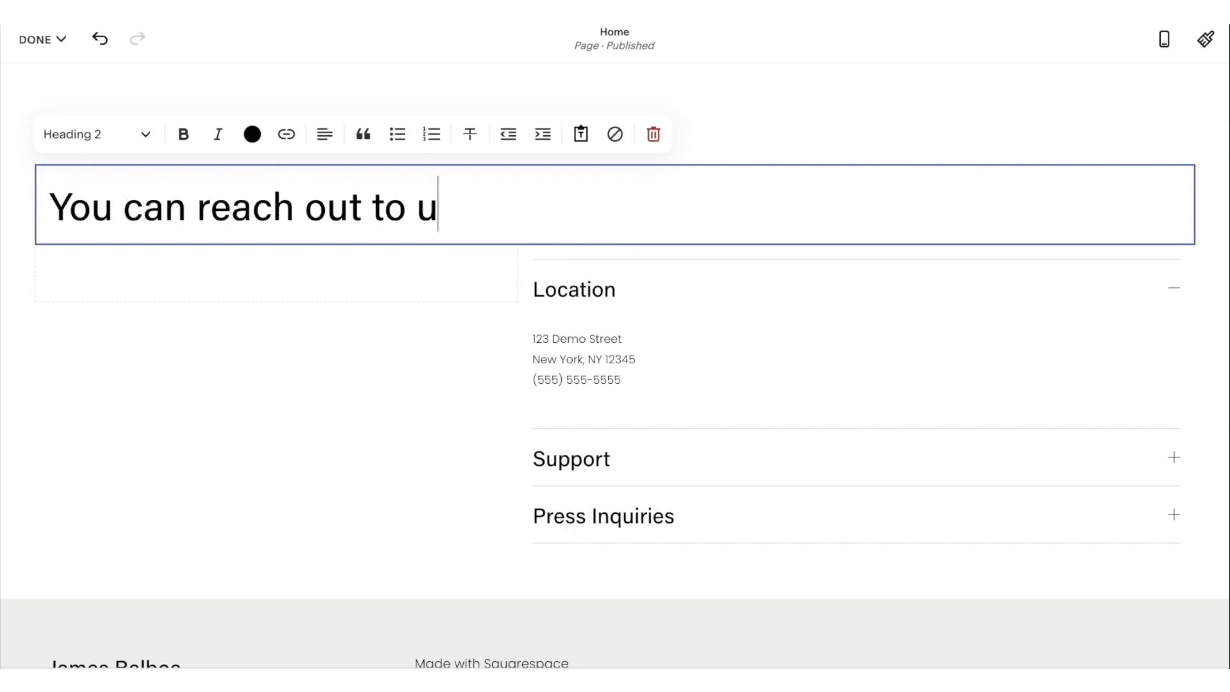
type("s")
left_click(550, 350)
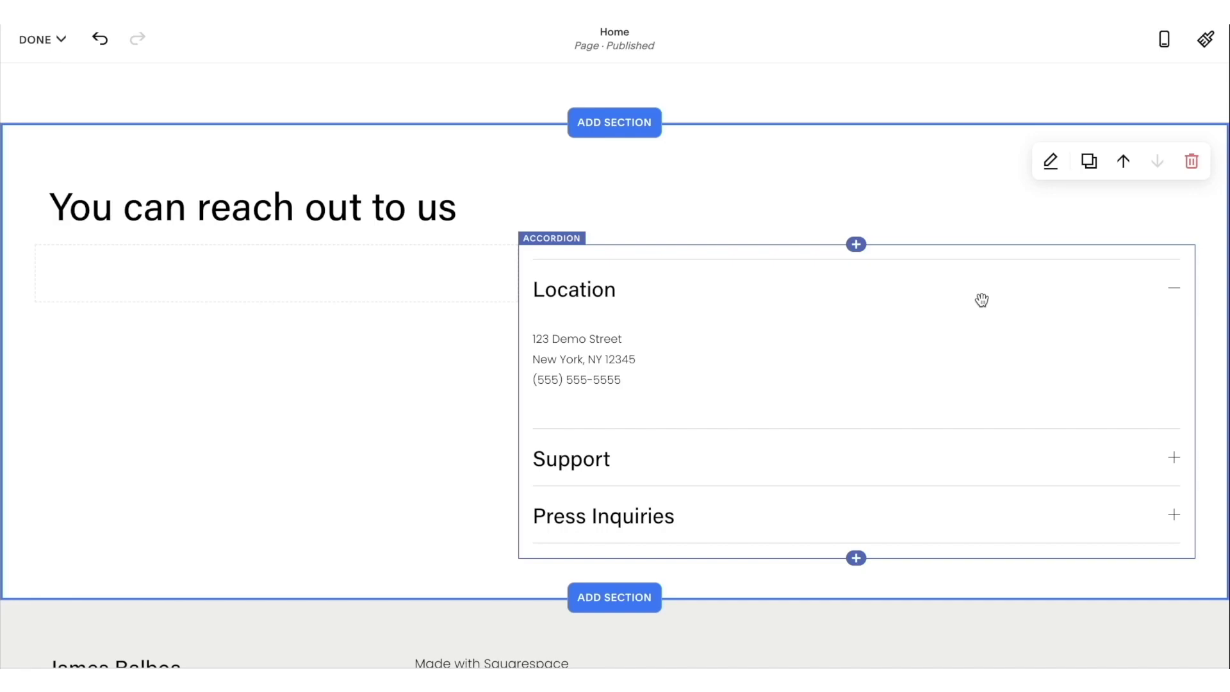
Delete the Press Inquiries item from the contact accordion
left_click(681, 336)
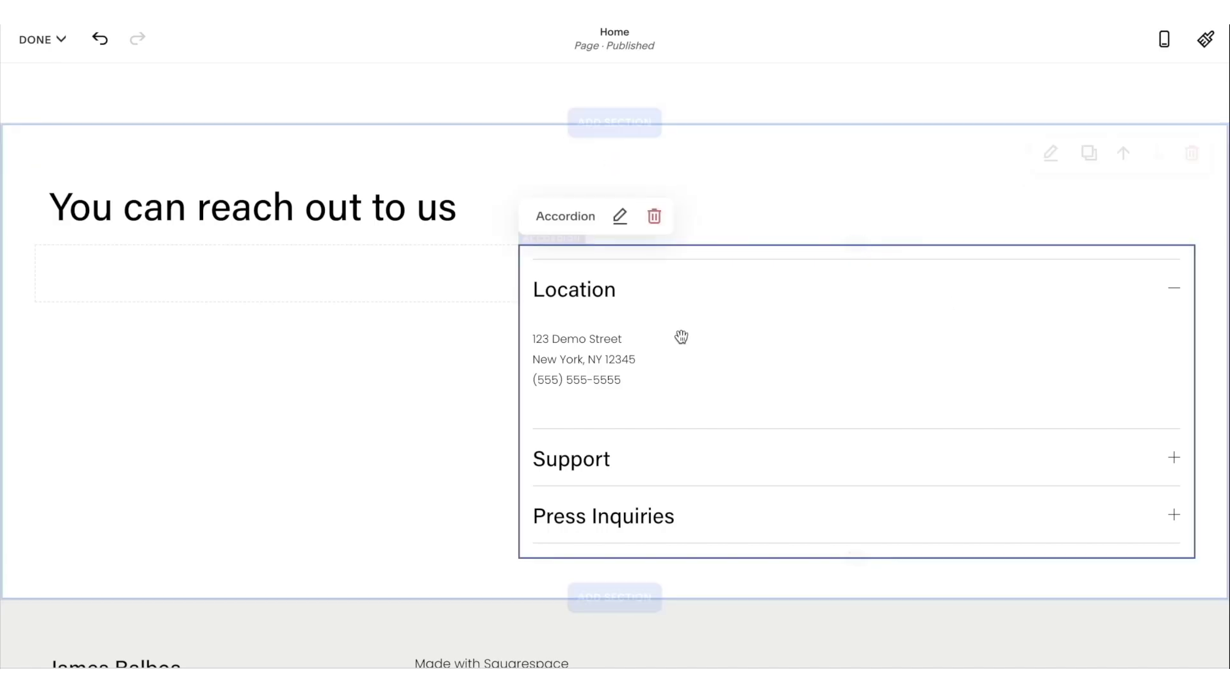
left_click(619, 218)
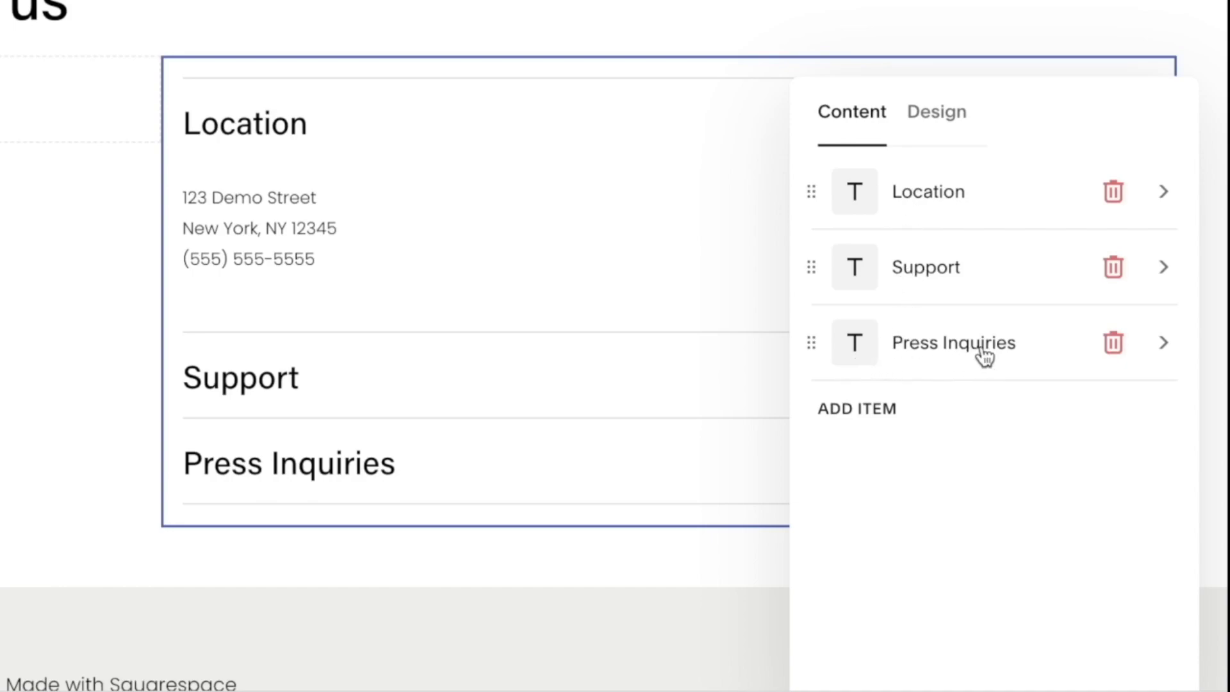
left_click(1105, 354)
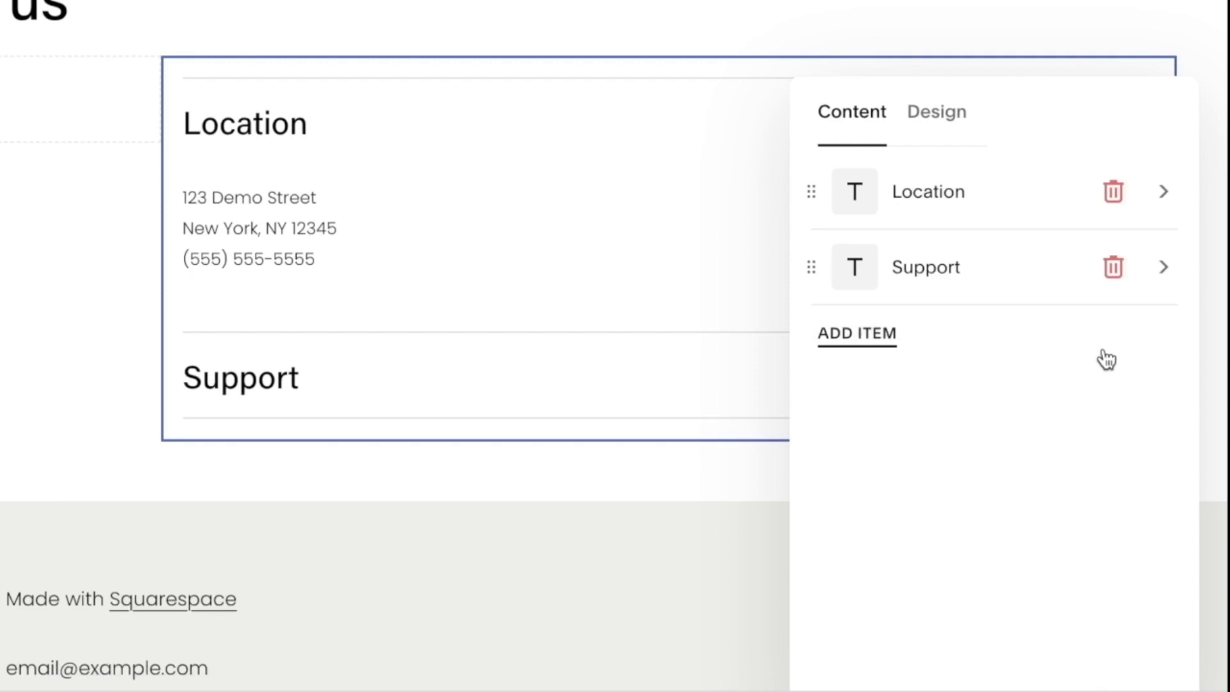
Look through the accordion's design settings, then bring up the Add a Section chooser
left_click(921, 114)
scroll(985, 233, "down", 2)
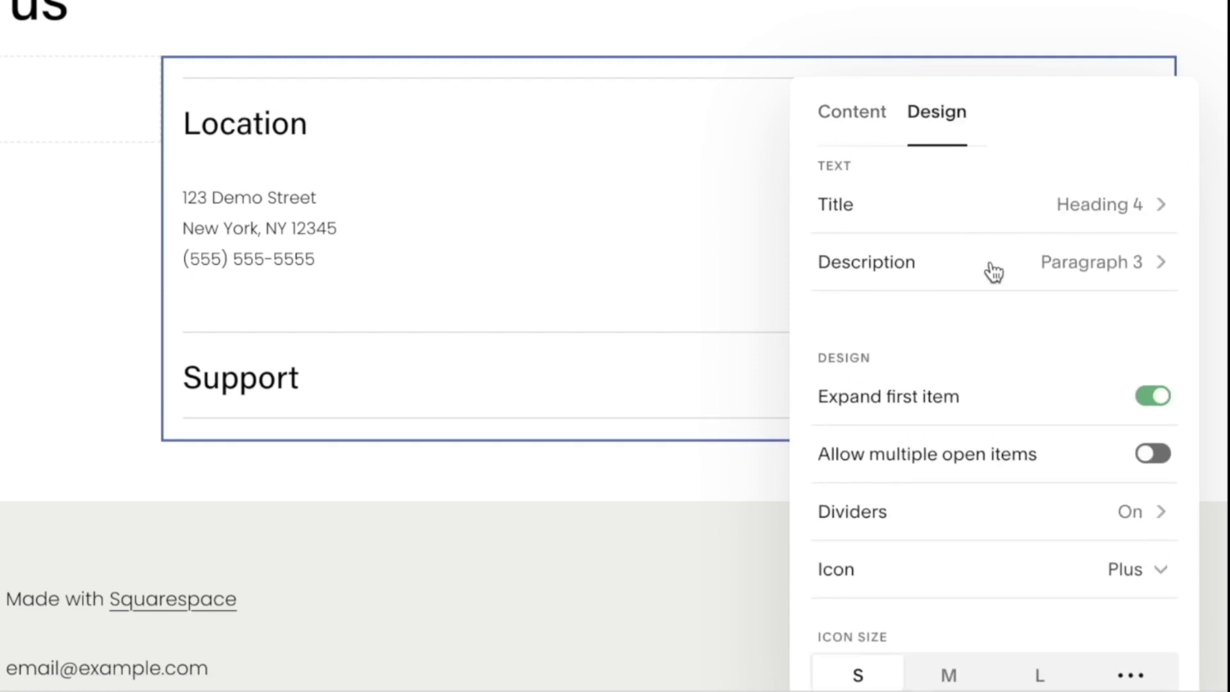
scroll(1131, 275, "down", 4)
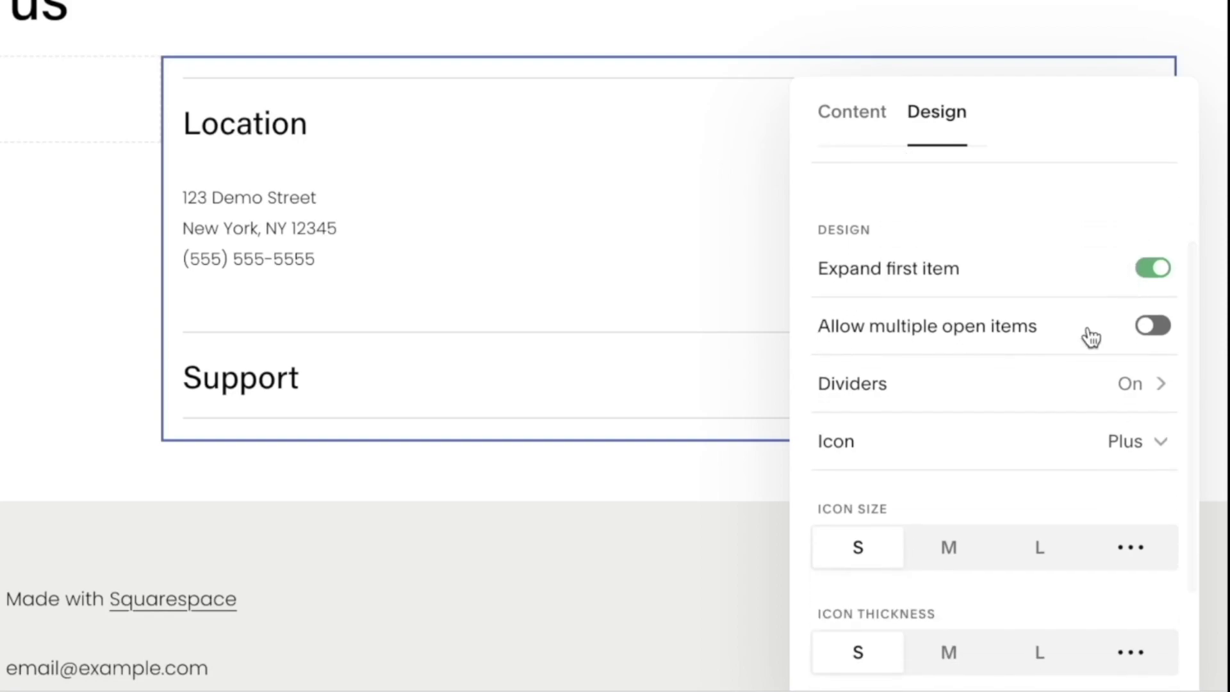
scroll(1035, 399, "down", 6)
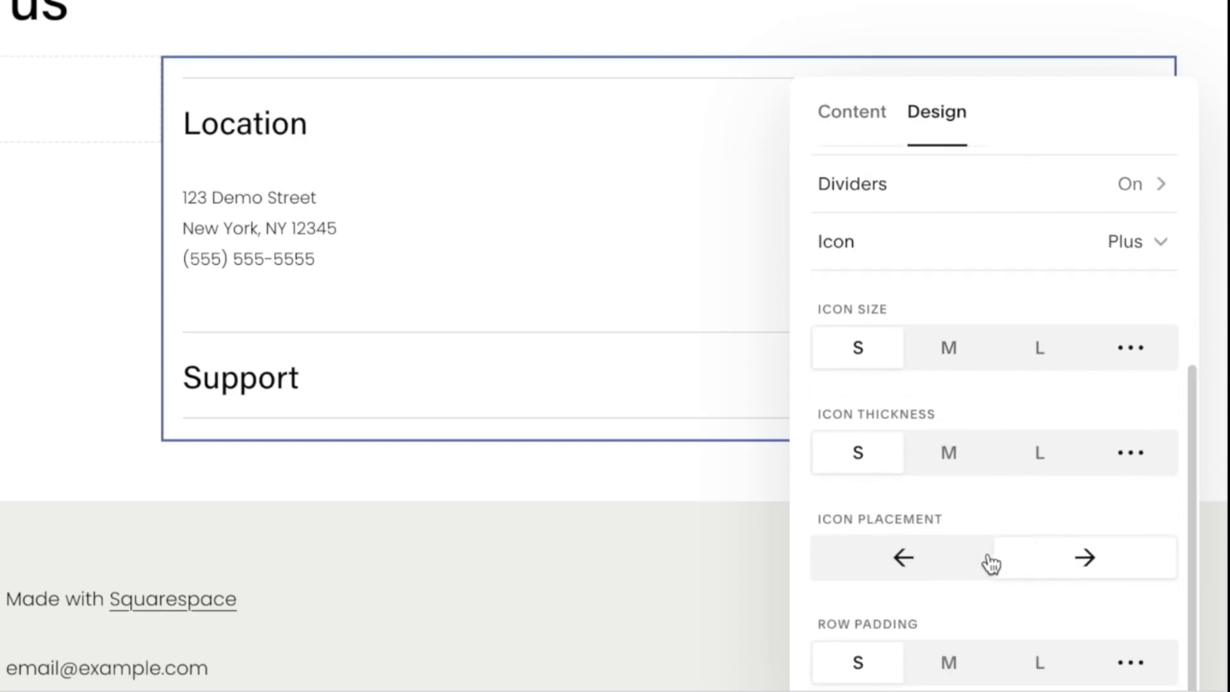
scroll(991, 563, "up", 10)
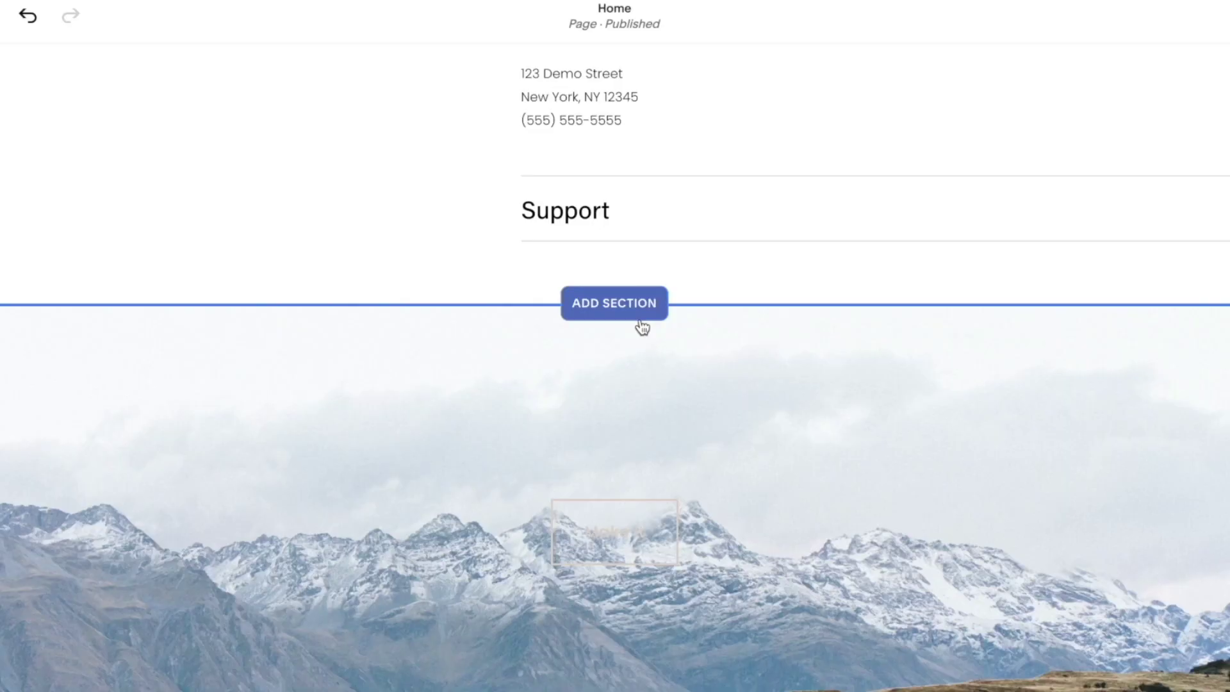
left_click(639, 323)
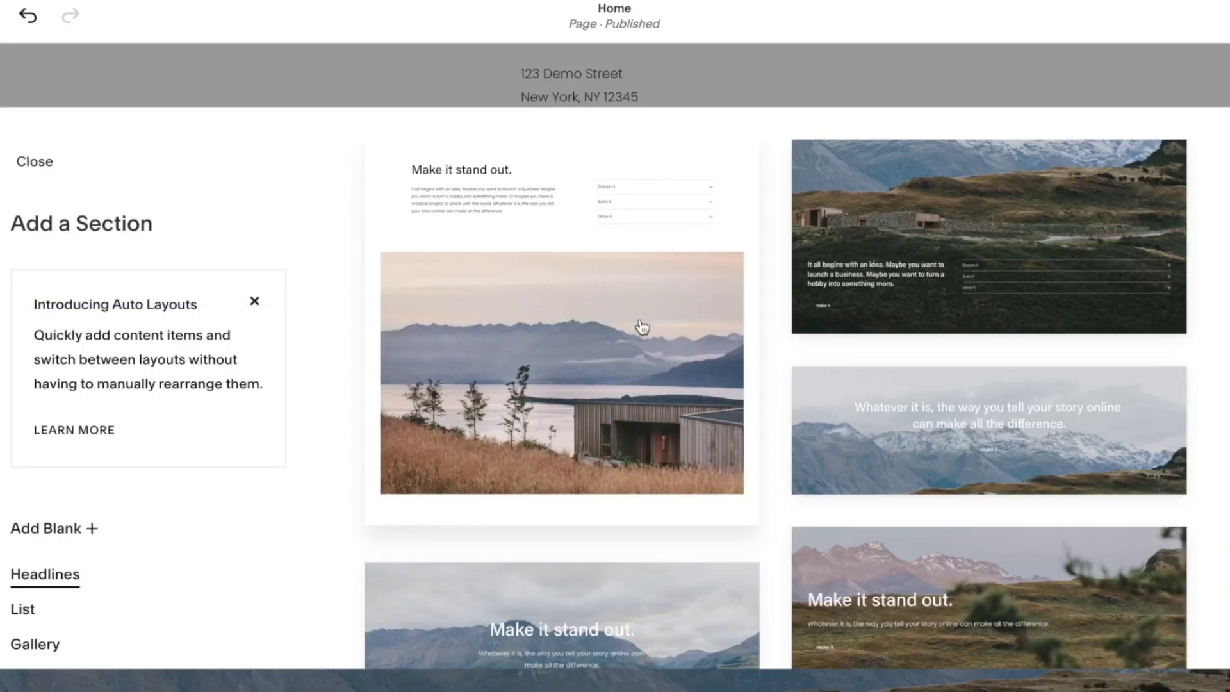
Add the plain centred Quote section layout to the page
scroll(521, 590, "down", 5)
scroll(104, 632, "down", 4)
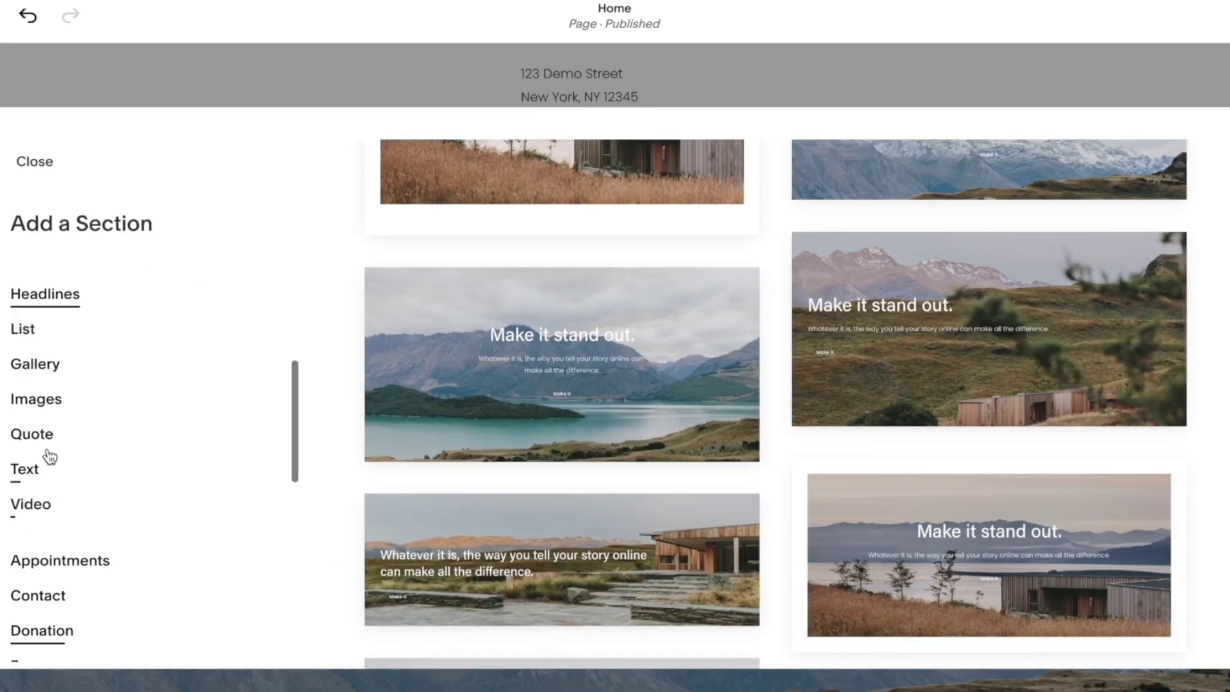
left_click(26, 441)
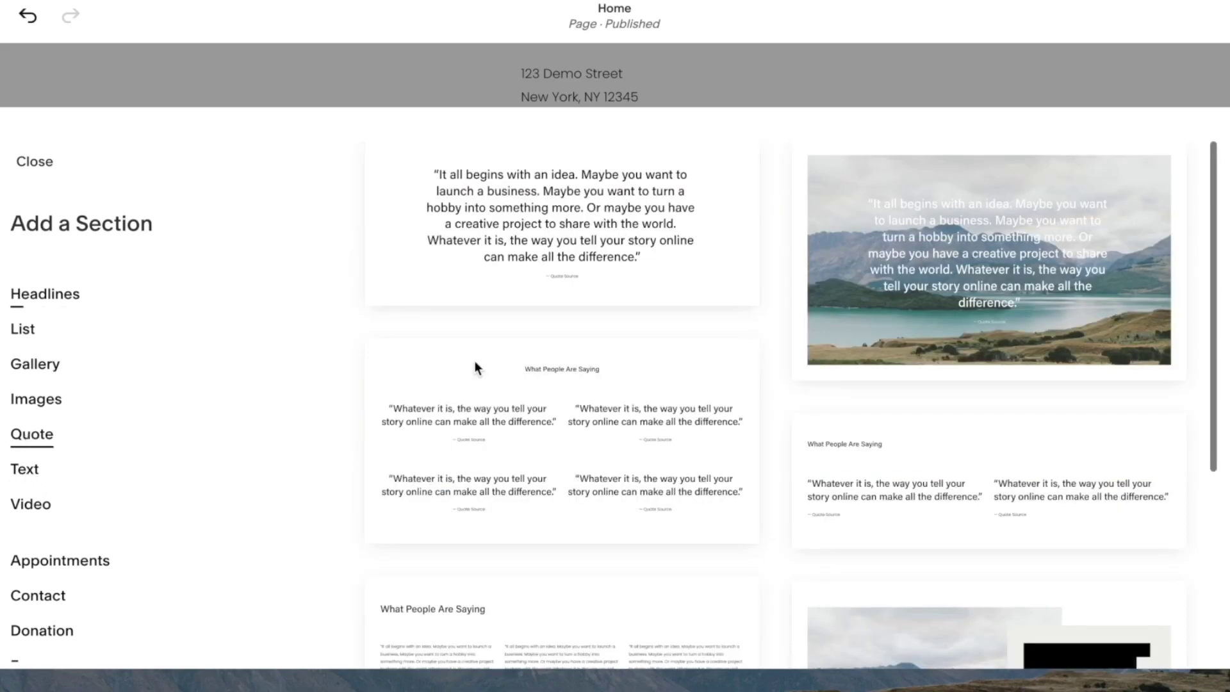
left_click(583, 190)
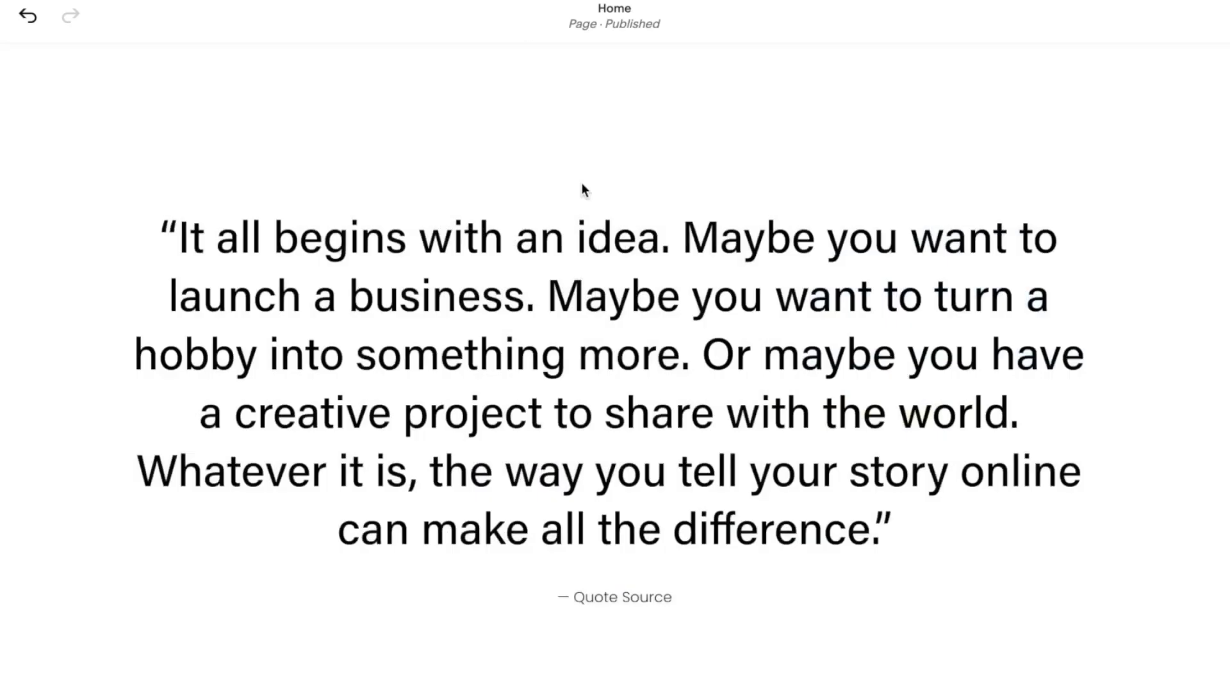
Replace the quote with an 'About us' heading and a pasted paragraph, deleting '— Quote Source'
left_click(707, 346)
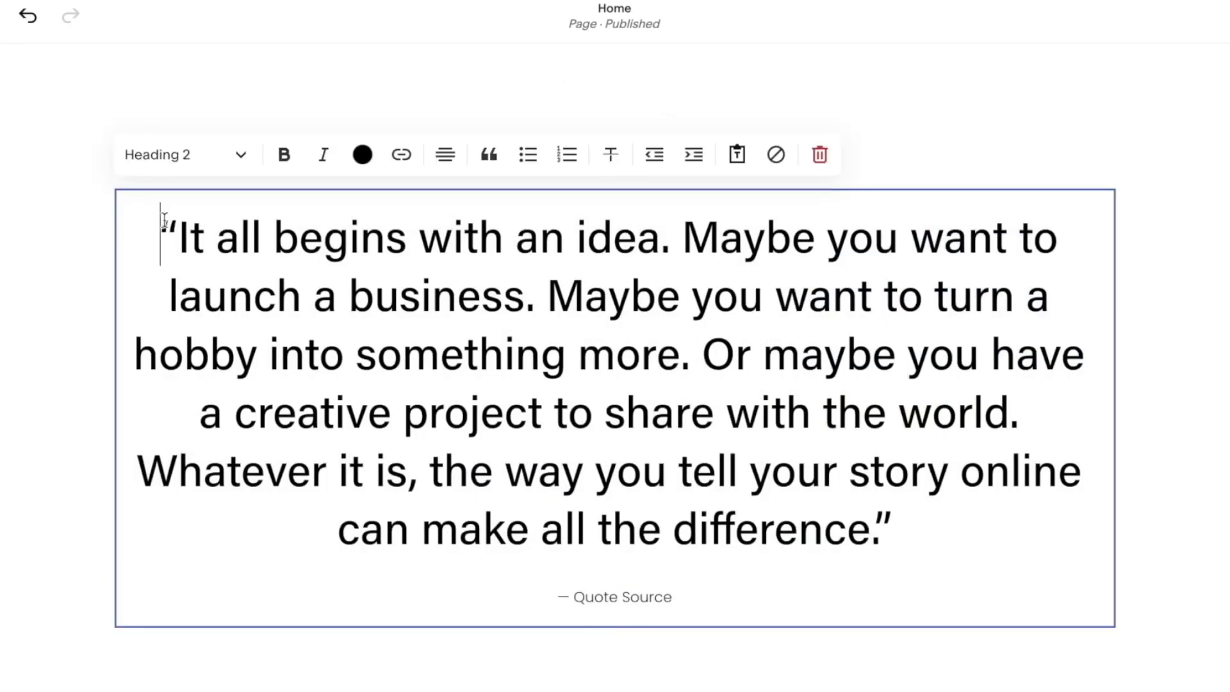
left_click_drag(162, 220, 925, 521)
key("BackSpace")
type("About us")
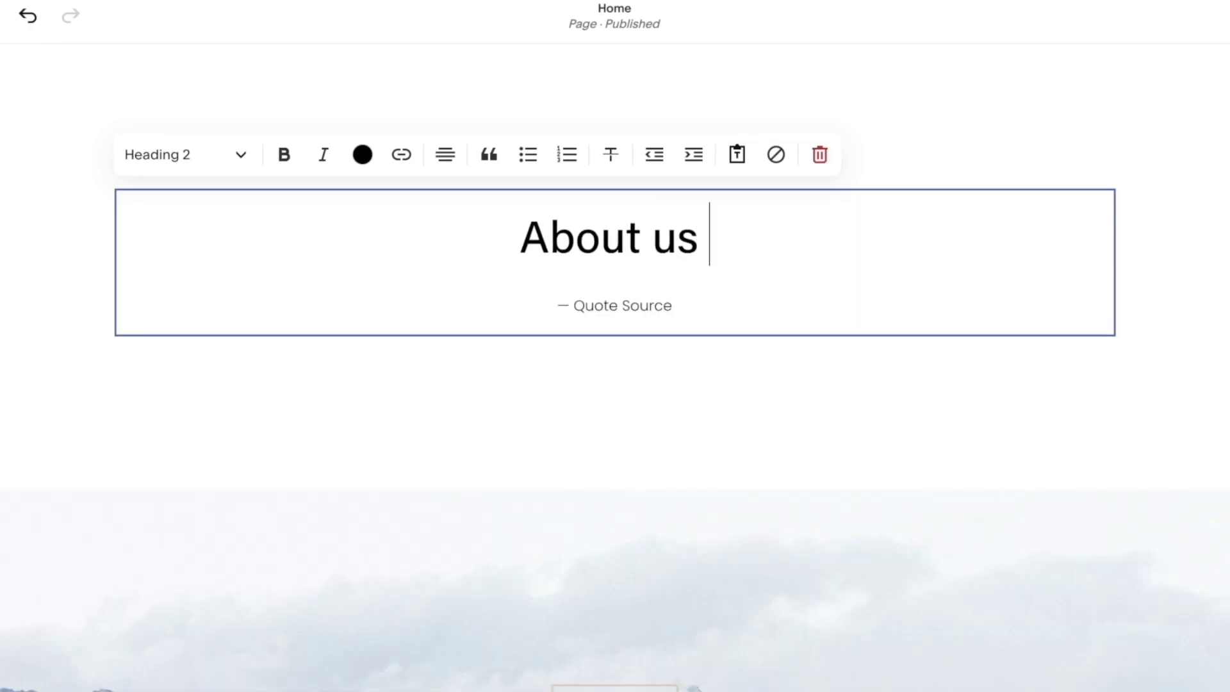
key("Return")
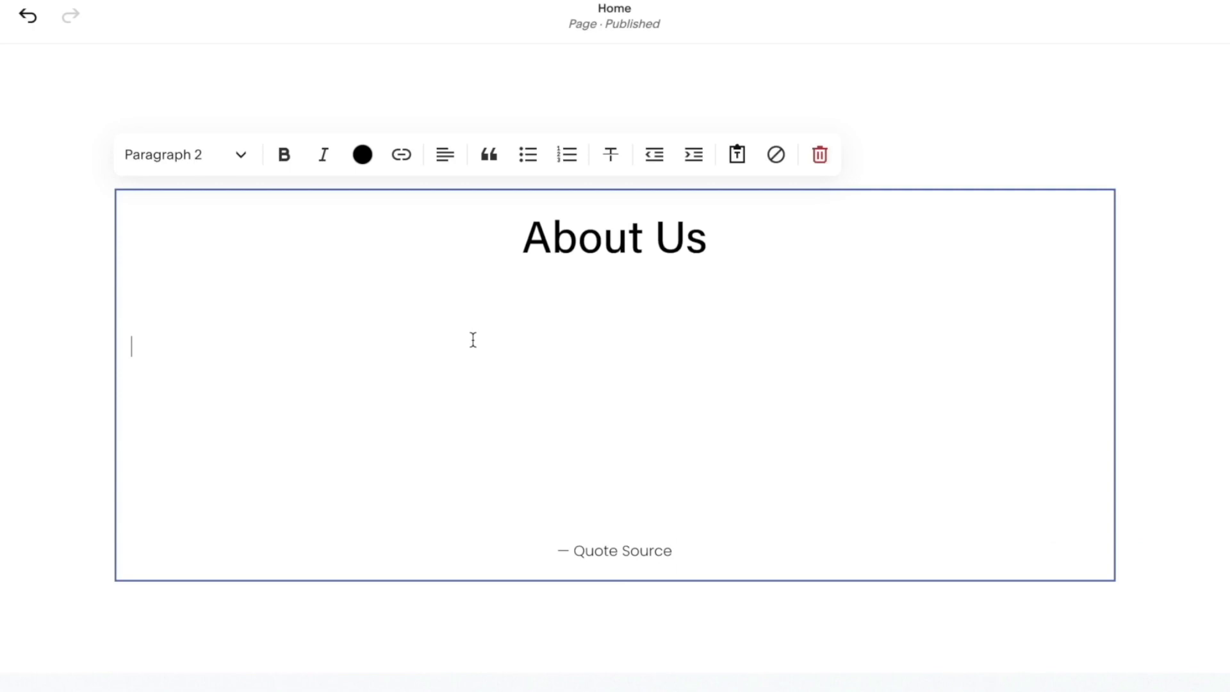
type("Lorem ipsum dolor sit amet, consectetur adipiscing elit, sed do eiusmod tempor incididunt ut labore et dolore magna aliqua. Ut enim ad minim veniam, quis nostrud exercitation ullamco laboris nisi ut aliquip ex ea commodo consequat. Duis aute irure dolor in reprehenderit in voluptate velit esse cillum dolore eu fugiat nulla pariatur. Excepteur sint occaecat cupidatat non proident, sunt in culpa qui officia deserunt mollit anim id est laborum.")
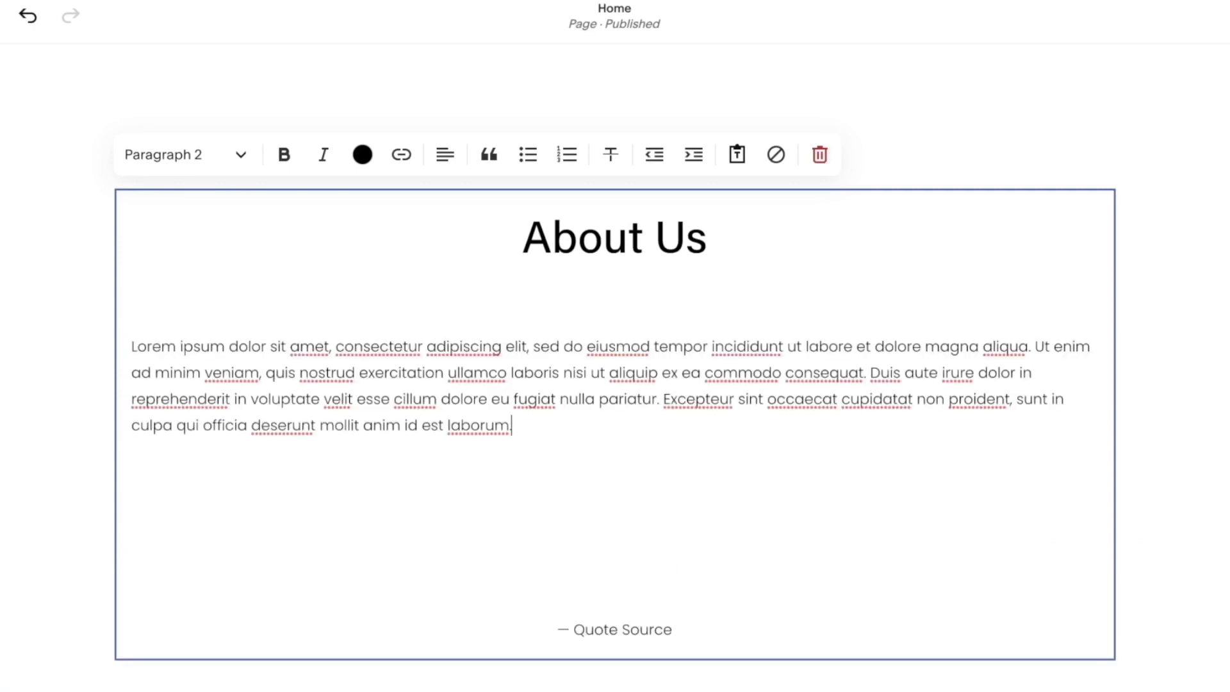
left_click_drag(691, 636, 453, 636)
key("BackSpace")
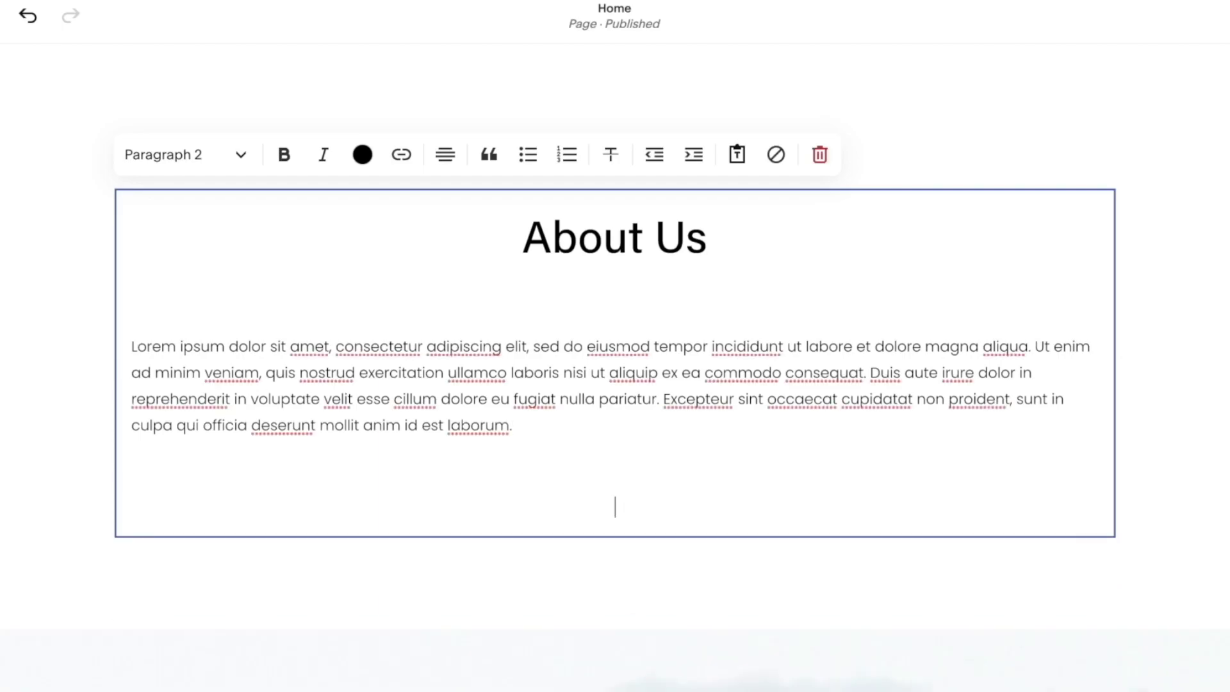
left_click(1154, 511)
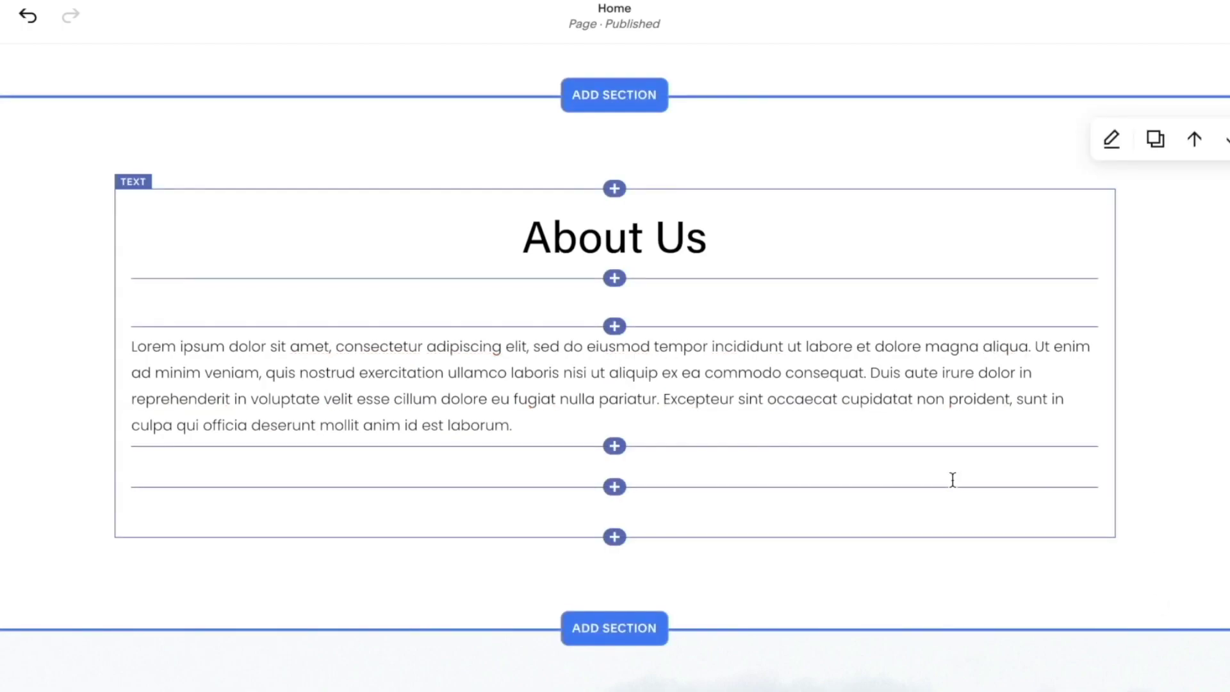
scroll(649, 499, "down", 10)
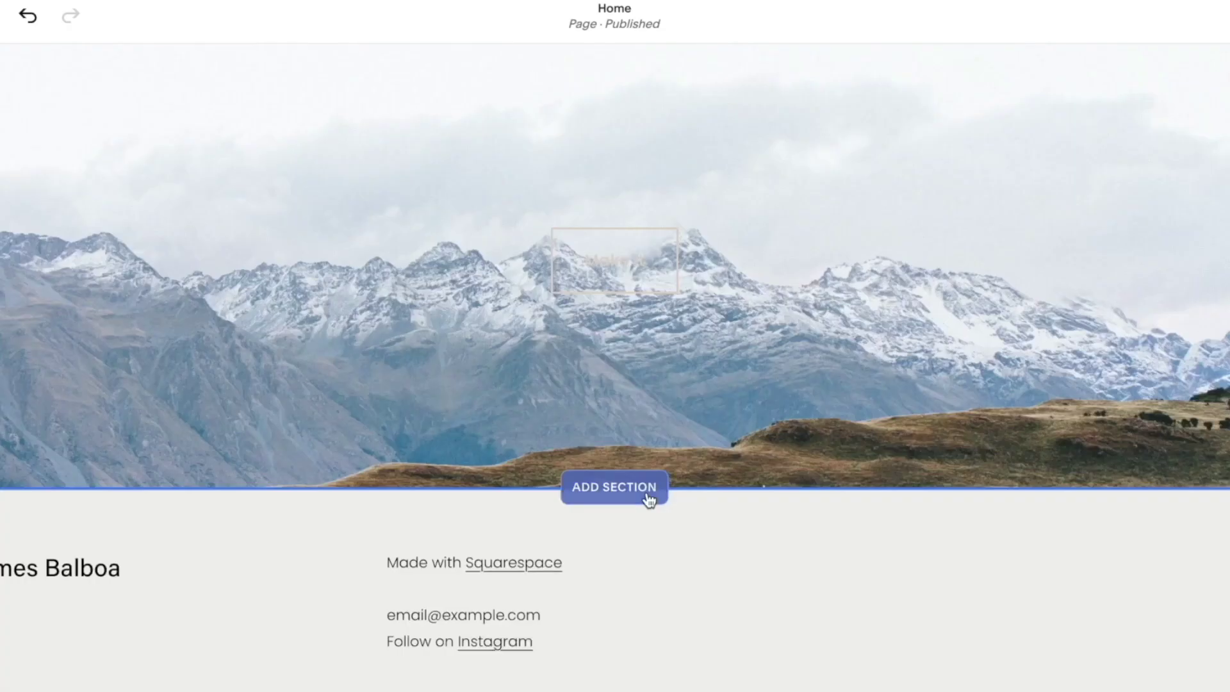
Insert the three-column plate Products layout below the mountain image
left_click(649, 499)
scroll(115, 481, "down", 8)
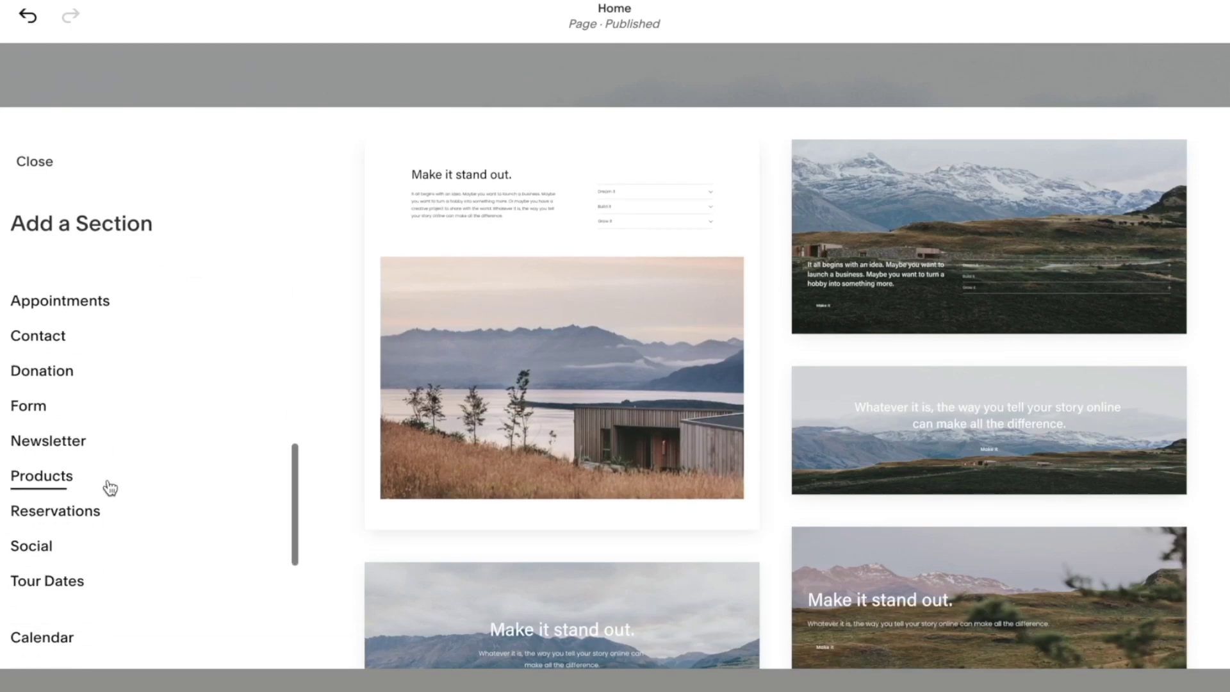
left_click(57, 482)
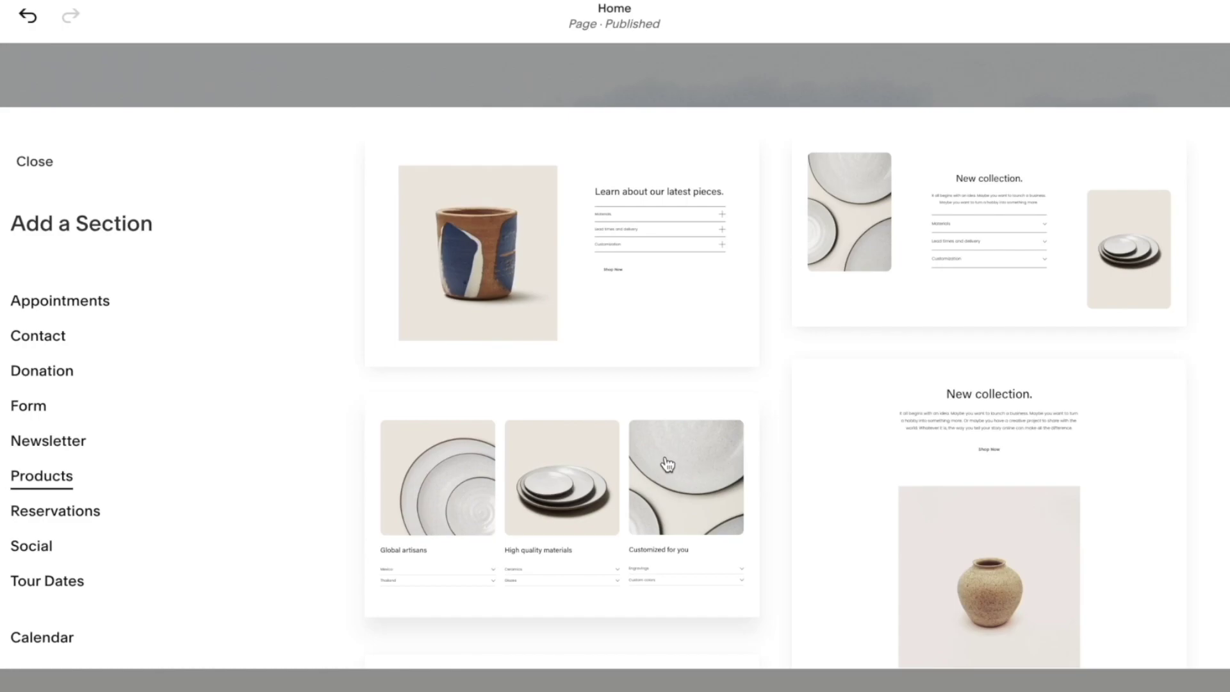
scroll(668, 465, "down", 4)
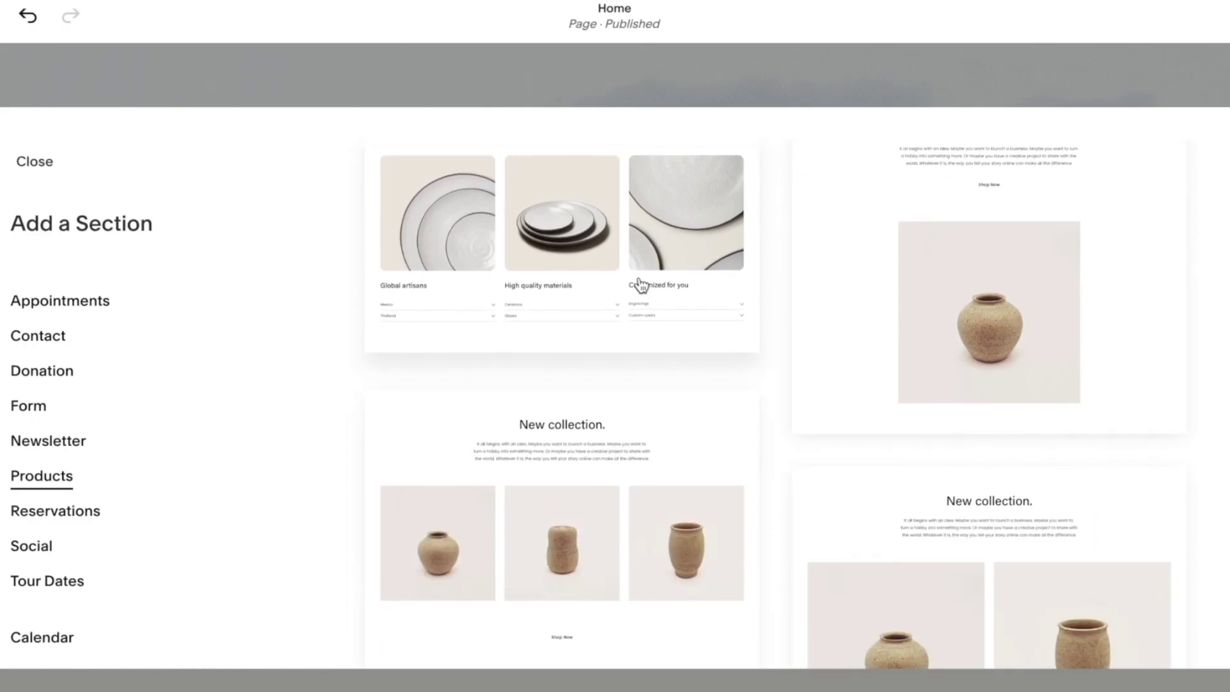
left_click(639, 282)
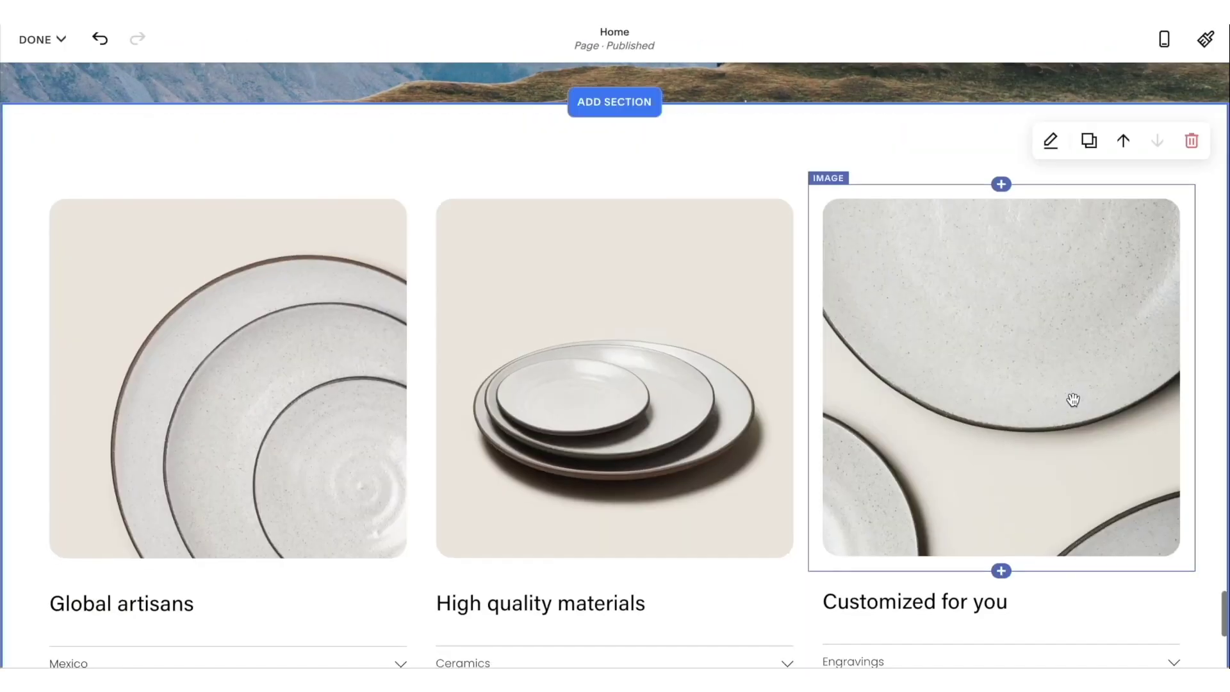
scroll(1073, 400, "down", 4)
scroll(1073, 400, "up", 2)
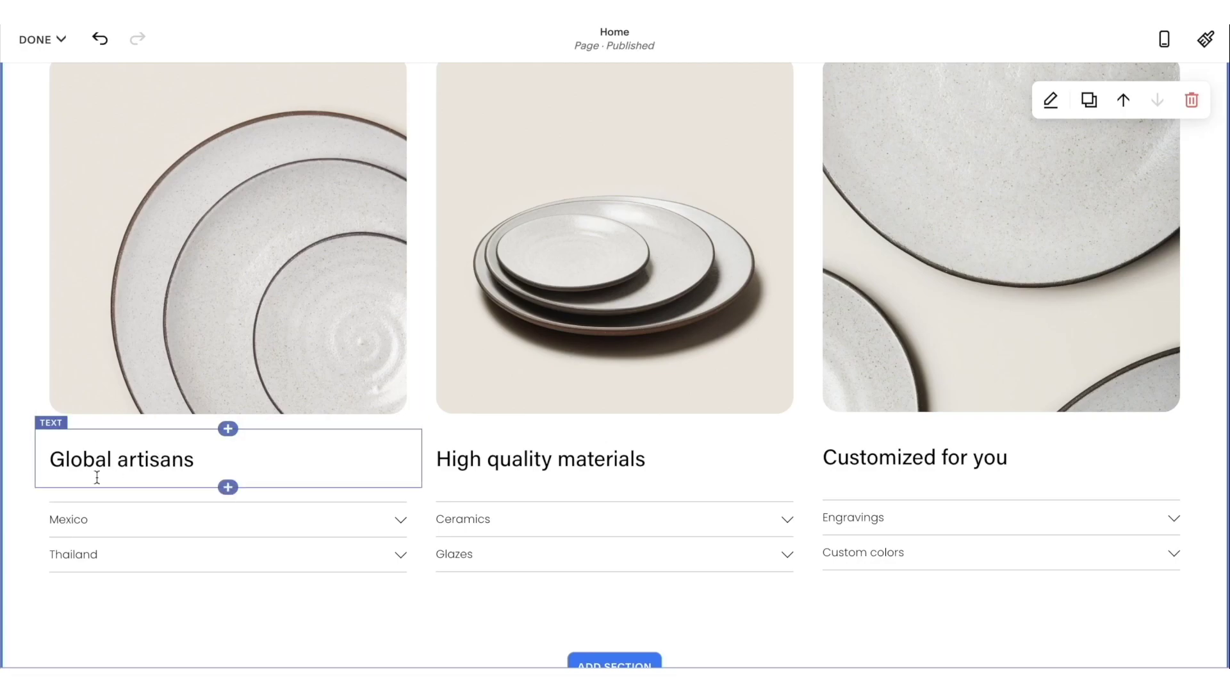
Open the Global artisans accordion's item settings and bring up the save options
left_click(399, 521)
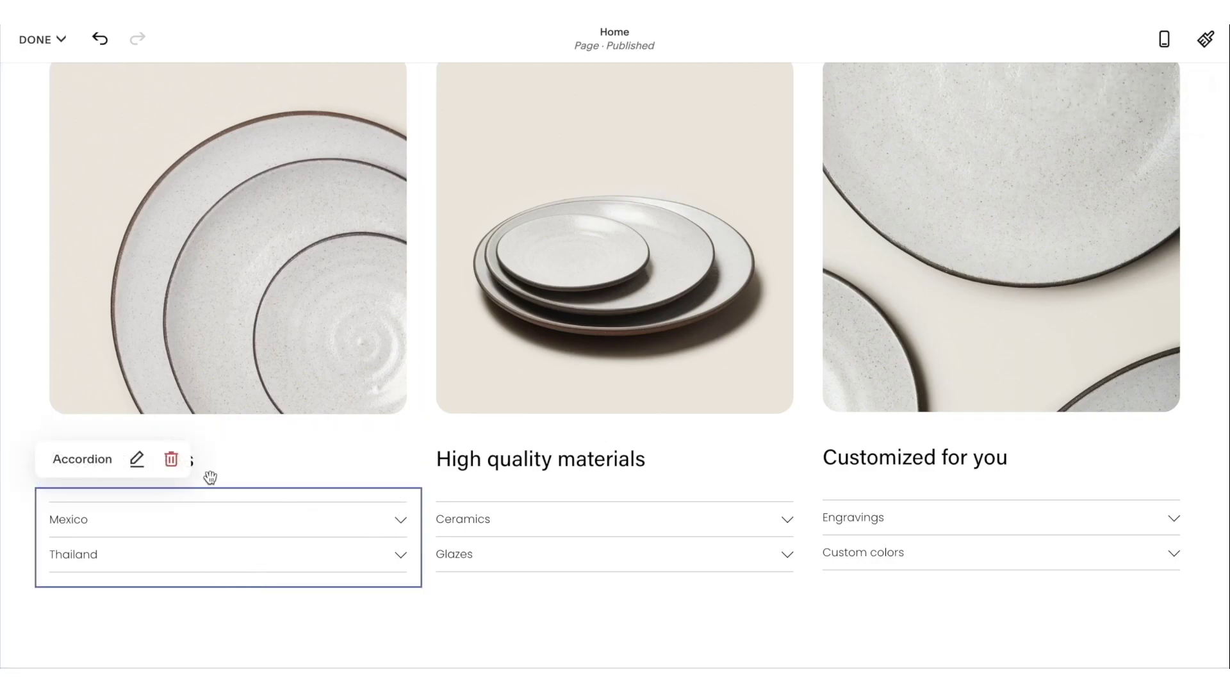
left_click(134, 459)
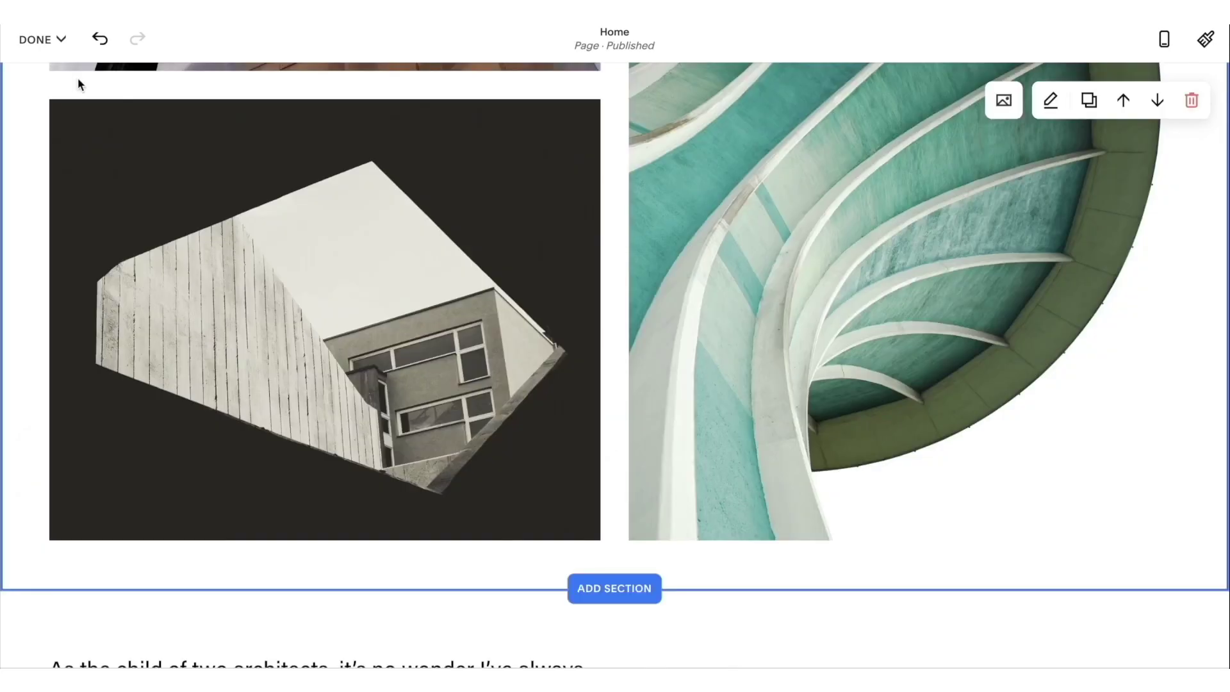
left_click(52, 50)
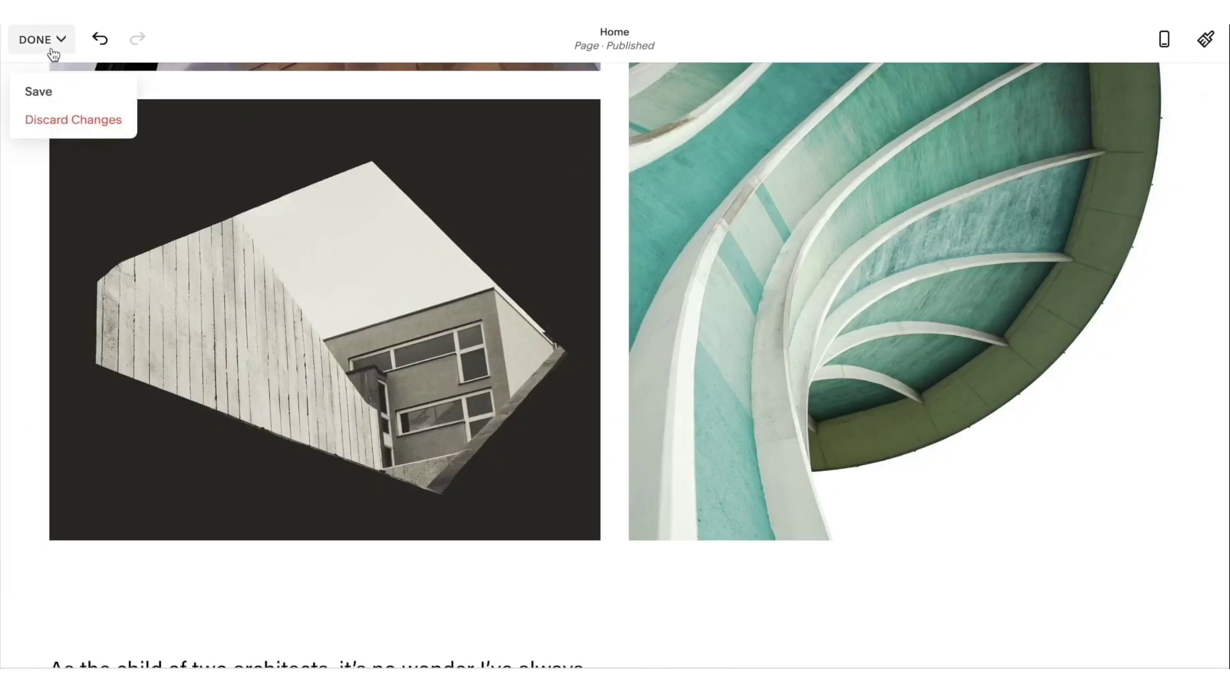
Save the page edits and preview the MARK site as visitors see it
left_click(39, 99)
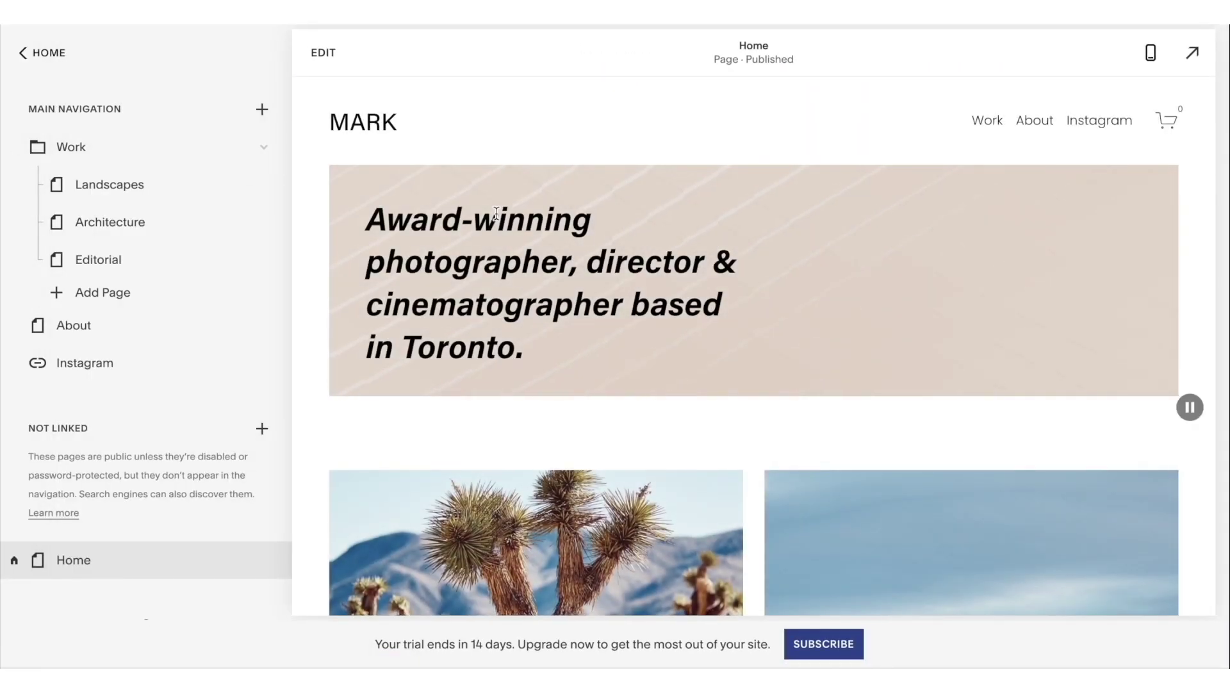
left_click(1143, 68)
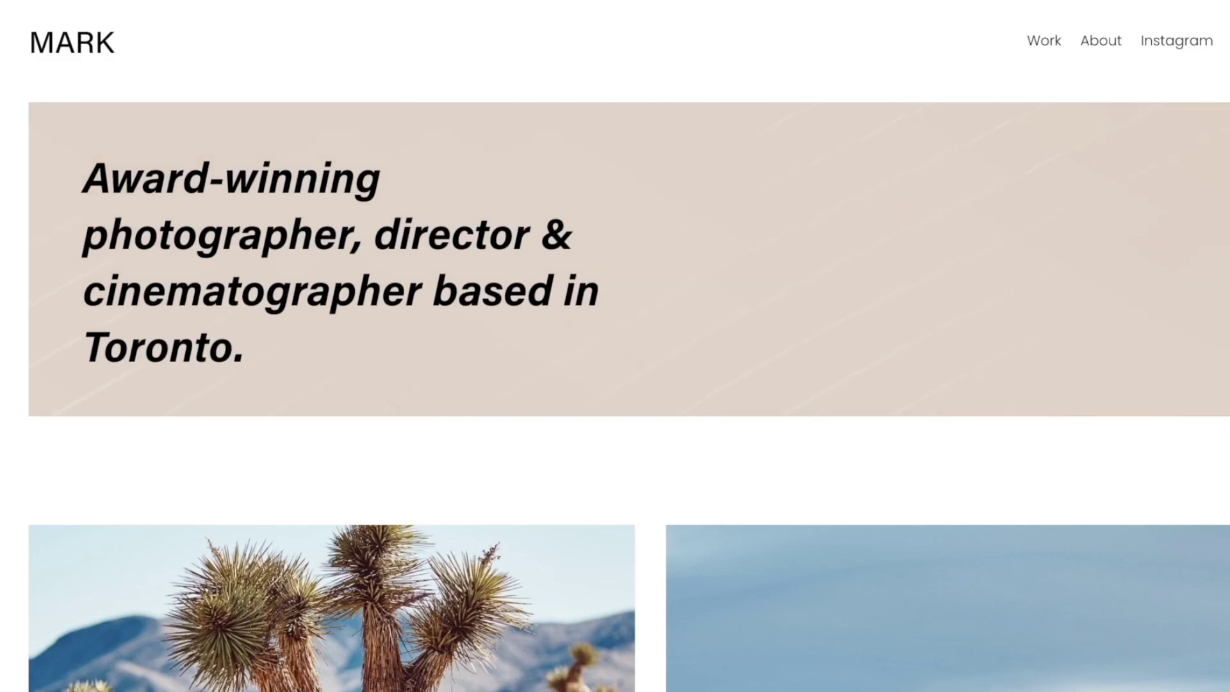
Scroll through the MARK site preview, then exit back to the editor
scroll(1058, 259, "down", 2)
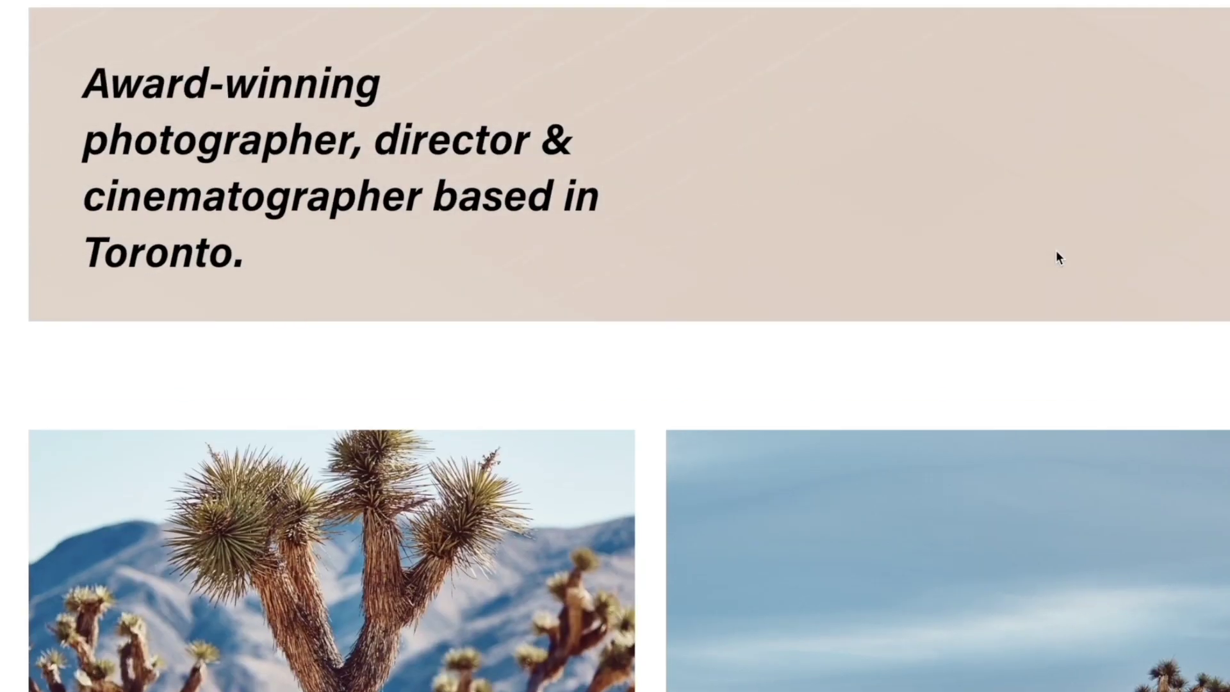
scroll(1058, 258, "down", 3)
scroll(1056, 256, "down", 5)
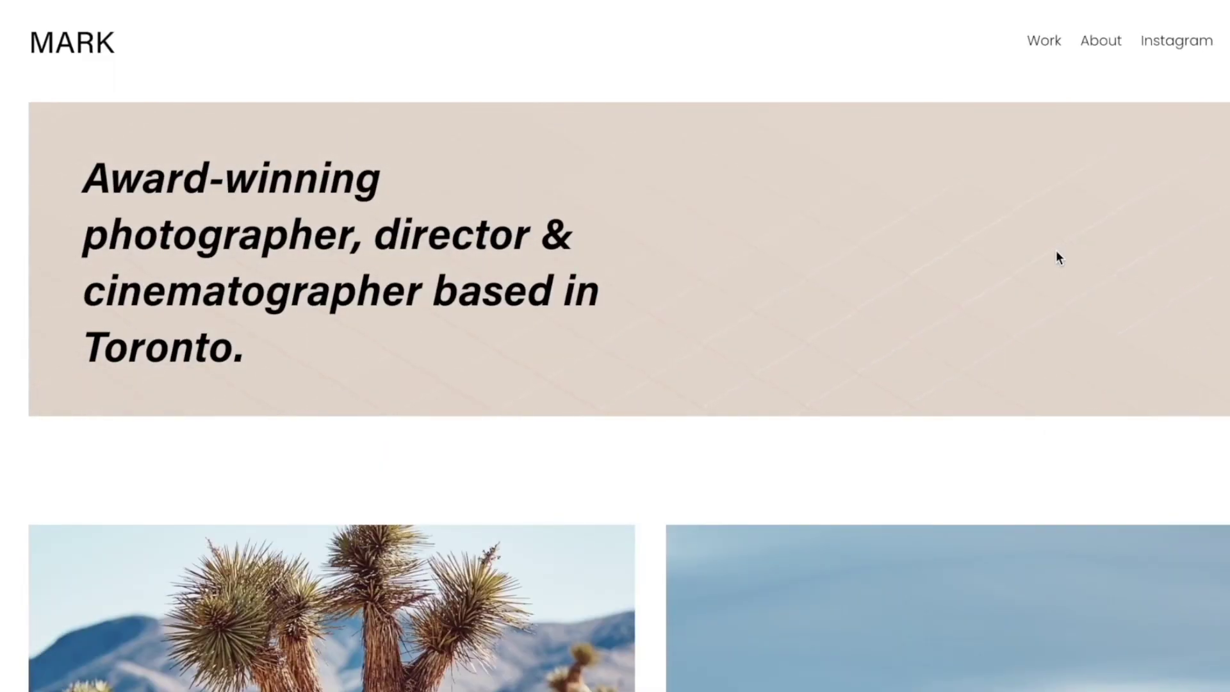
key("alt+Left")
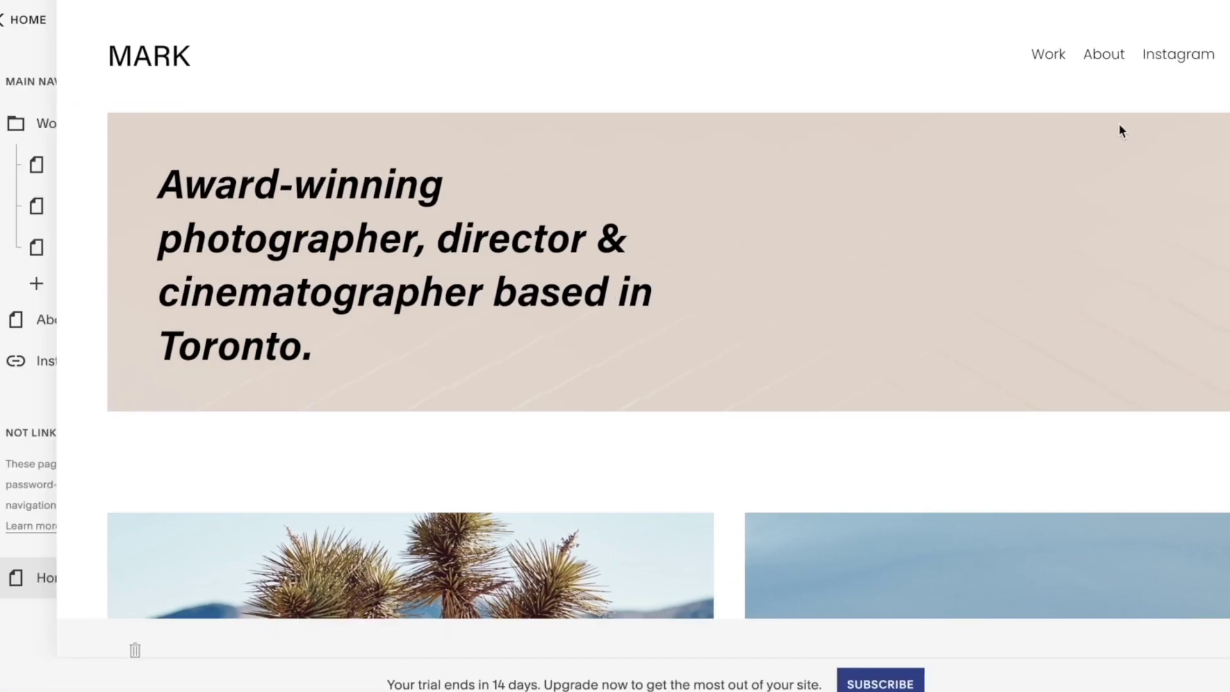